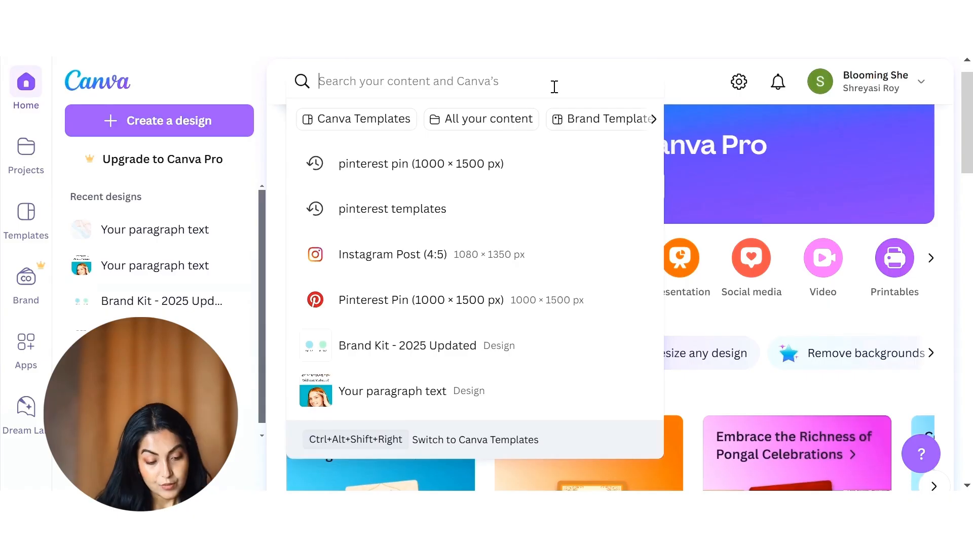
# Step: Search for "Pinterest pin", open the Pinterest Pin (1000 × 1500 px) templates and browse the gallery
pyautogui.write('Pinter')
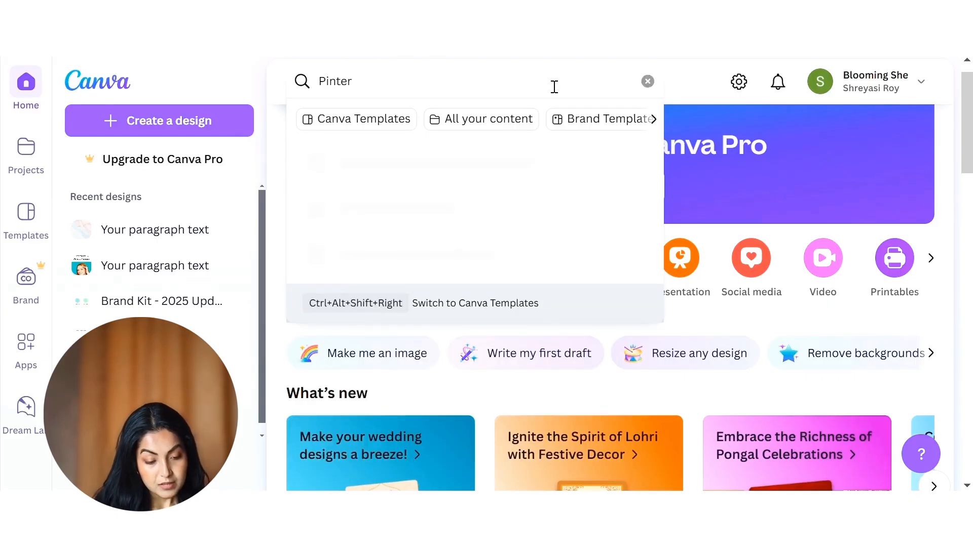
pyautogui.press('BackSpace')
pyautogui.press('BackSpace')
pyautogui.press('BackSpace')
pyautogui.press('BackSpace')
pyautogui.write('pin')
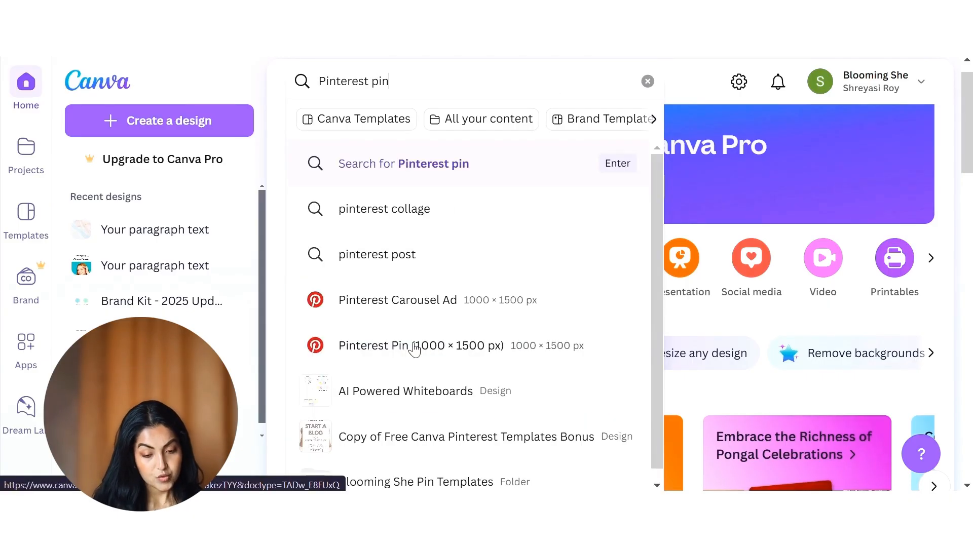
pyautogui.click(404, 350)
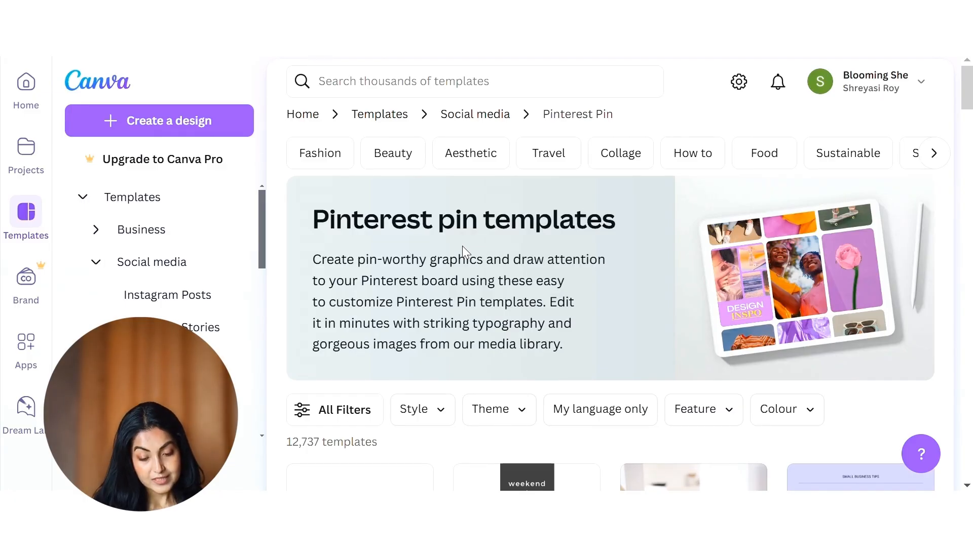
pyautogui.scroll(-10, 462, 245)
pyautogui.scroll(-2, 608, 329)
pyautogui.scroll(2, 452, 336)
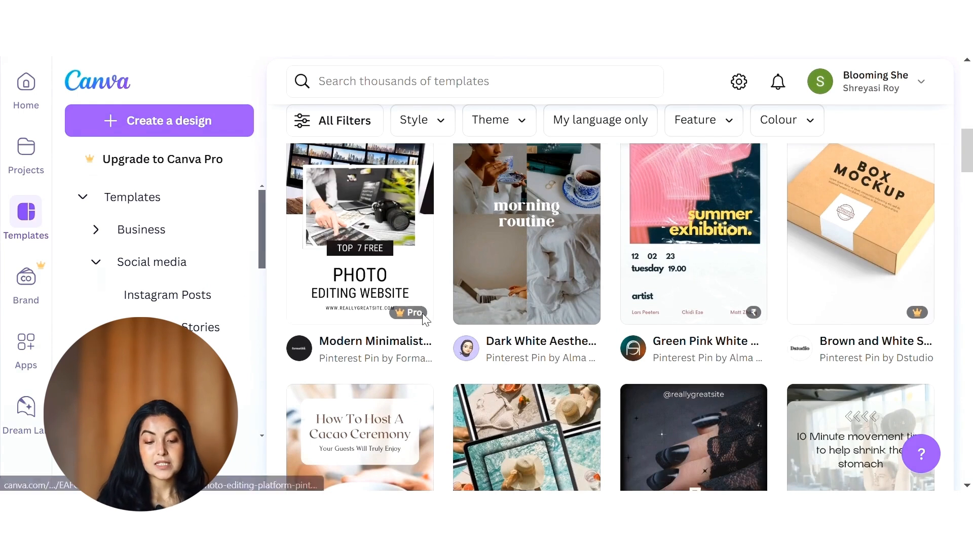
pyautogui.moveTo(425, 318)
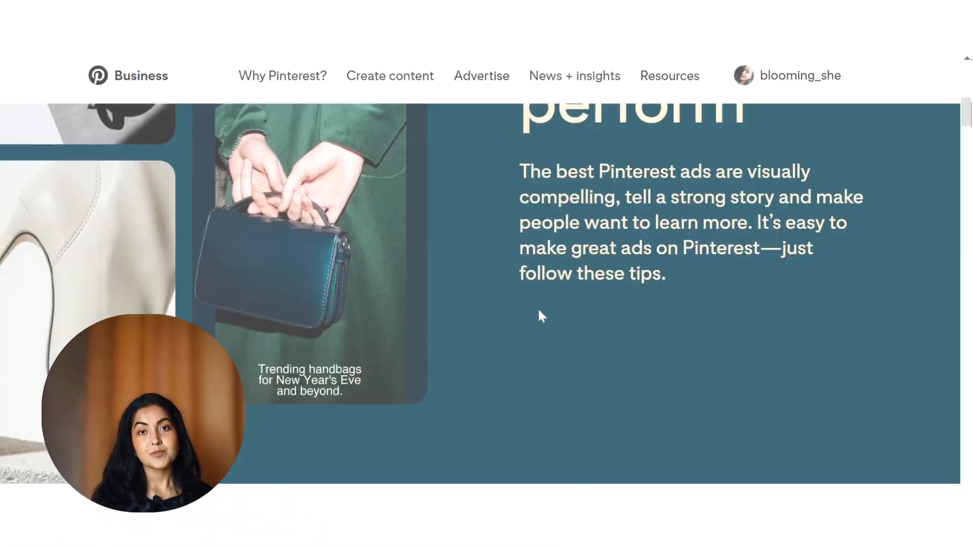
# Step: Switch to the Pinterest Business site and look through its page
pyautogui.scroll(-8, 539, 312)
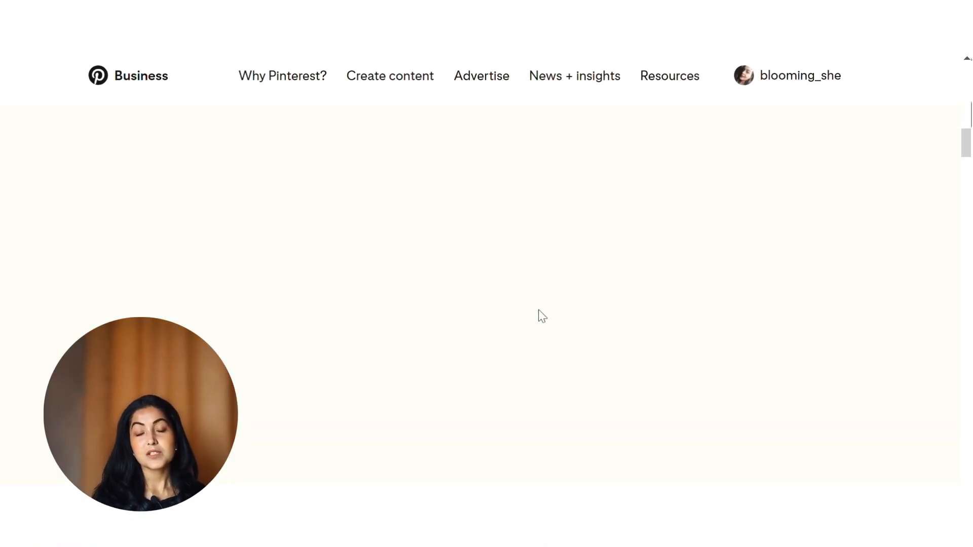
pyautogui.scroll(-2, 539, 311)
pyautogui.scroll(1, 539, 312)
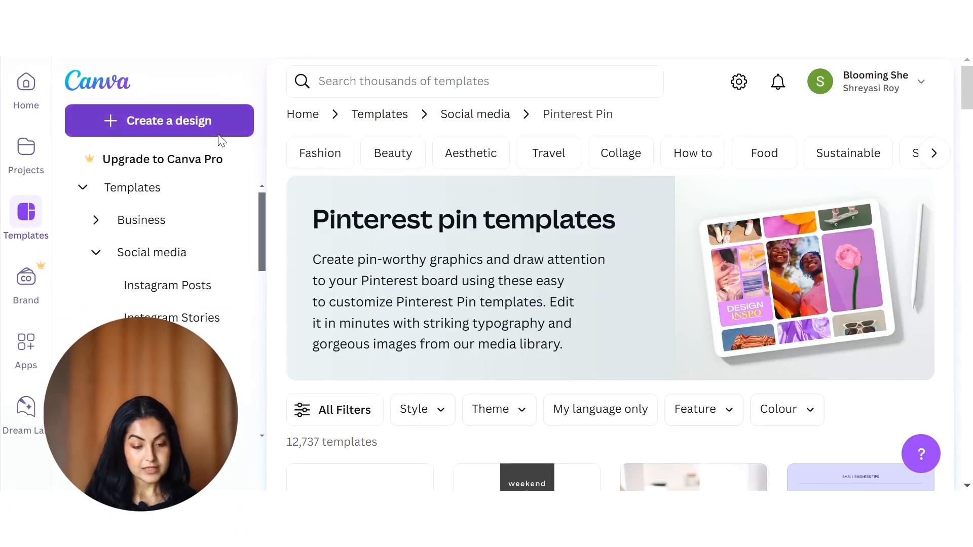
# Step: Start a new design and search the available design types for Pinterest formats
pyautogui.click(218, 131)
pyautogui.press('Escape')
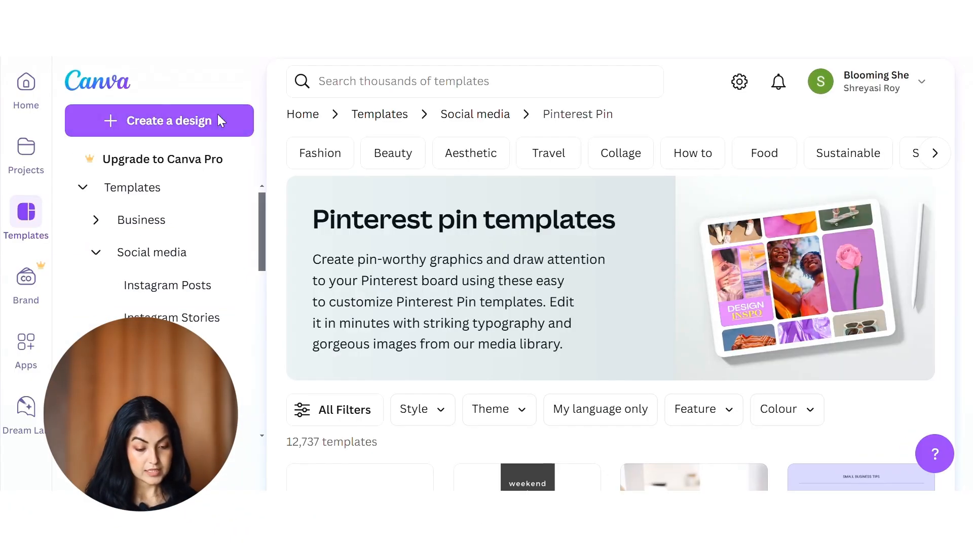
pyautogui.click(218, 121)
pyautogui.write('pin')
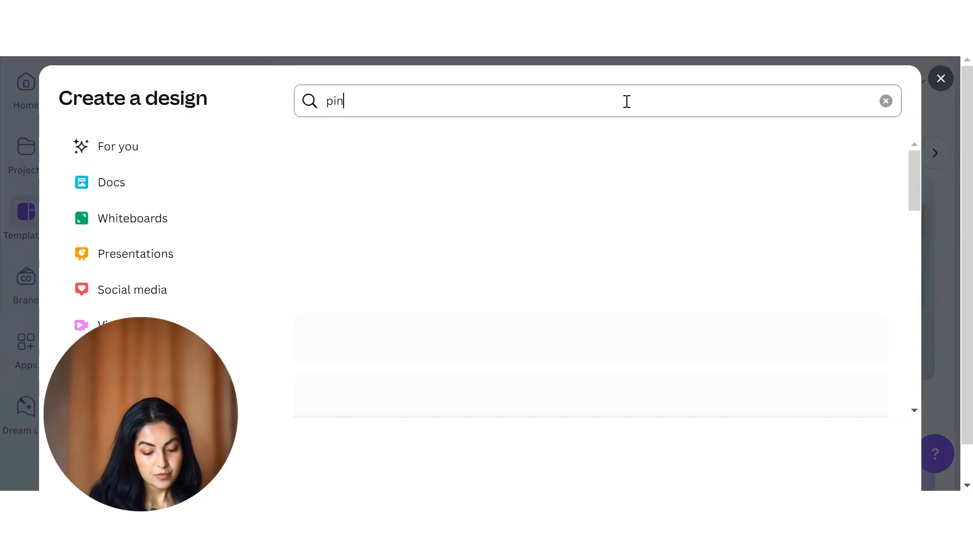
pyautogui.write('tre')
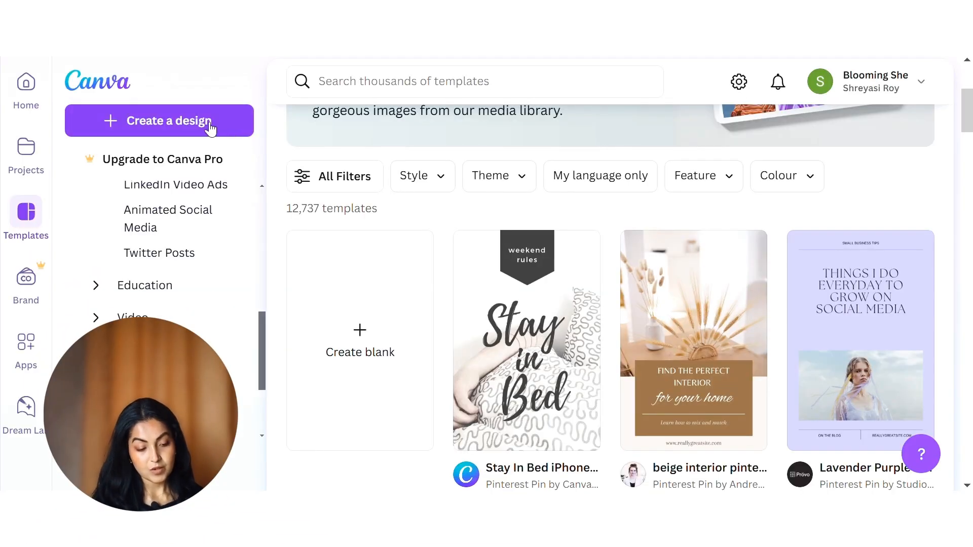
# Step: Start a custom-size design and enter a width of 600 px and a height of 900 px
pyautogui.click(194, 121)
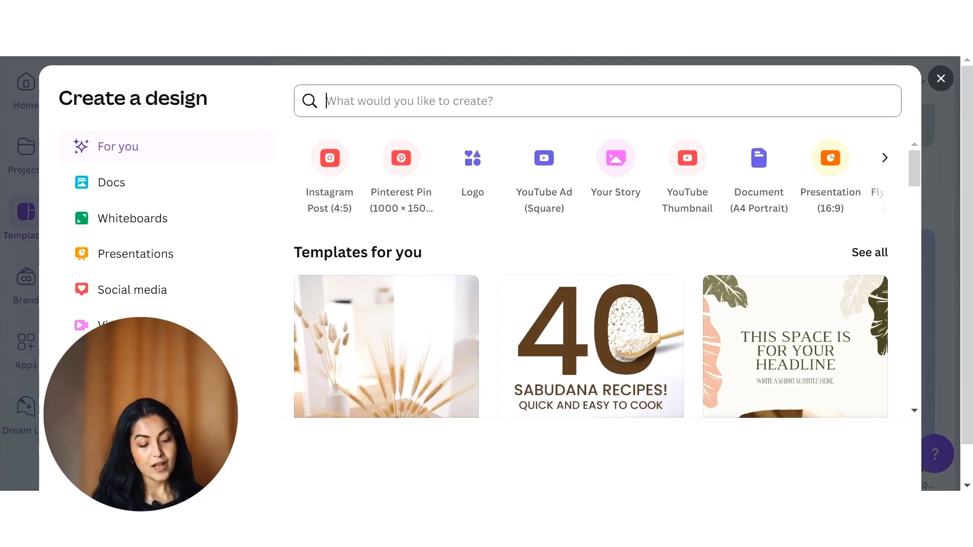
pyautogui.click(142, 432)
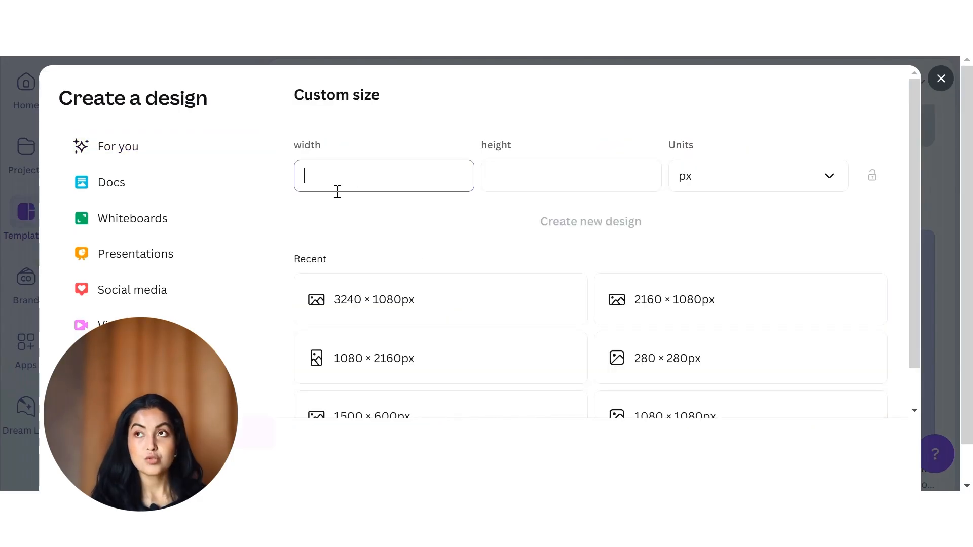
pyautogui.write('6')
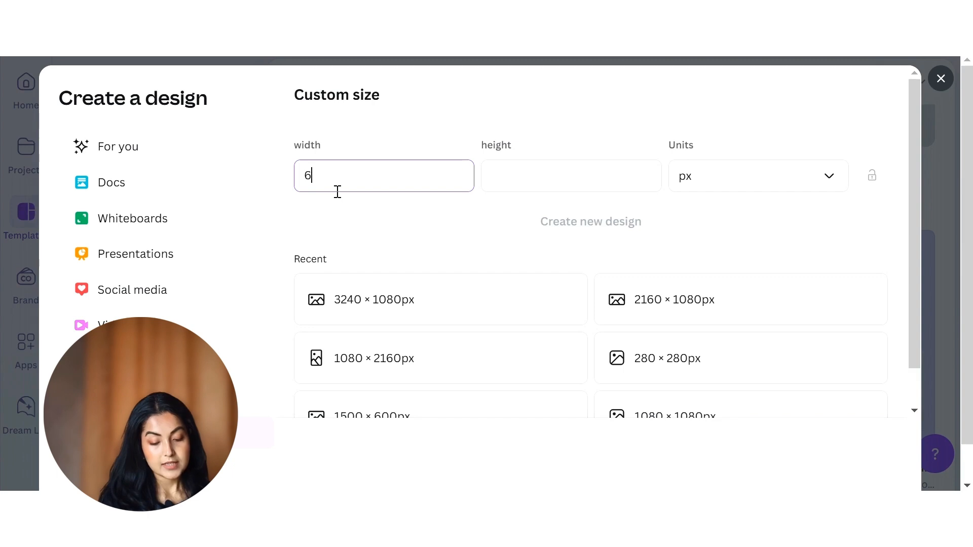
pyautogui.write('00')
pyautogui.click(593, 176)
pyautogui.write('900')
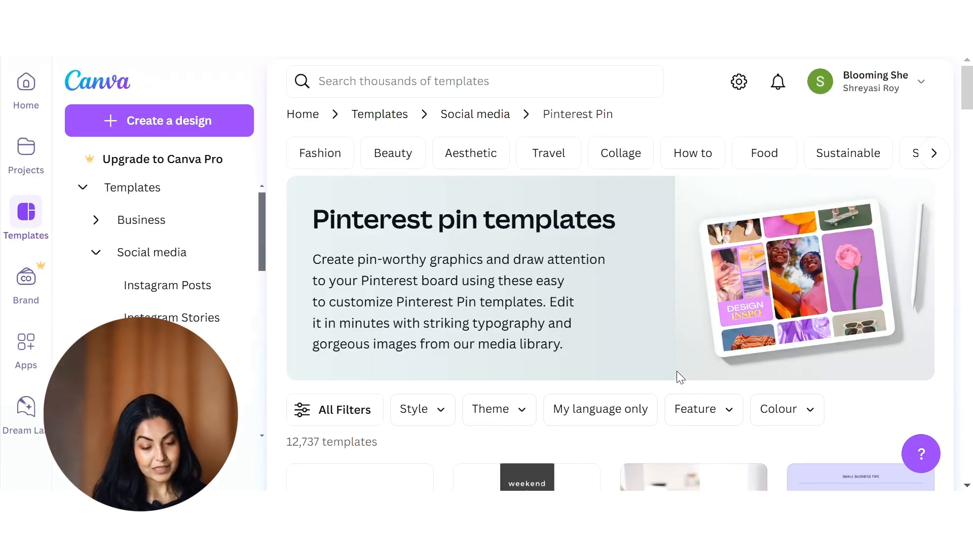
# Step: Open the full set of filters for the Pinterest pin templates and select the Minimal and Elegant styles
pyautogui.scroll(-2, 677, 372)
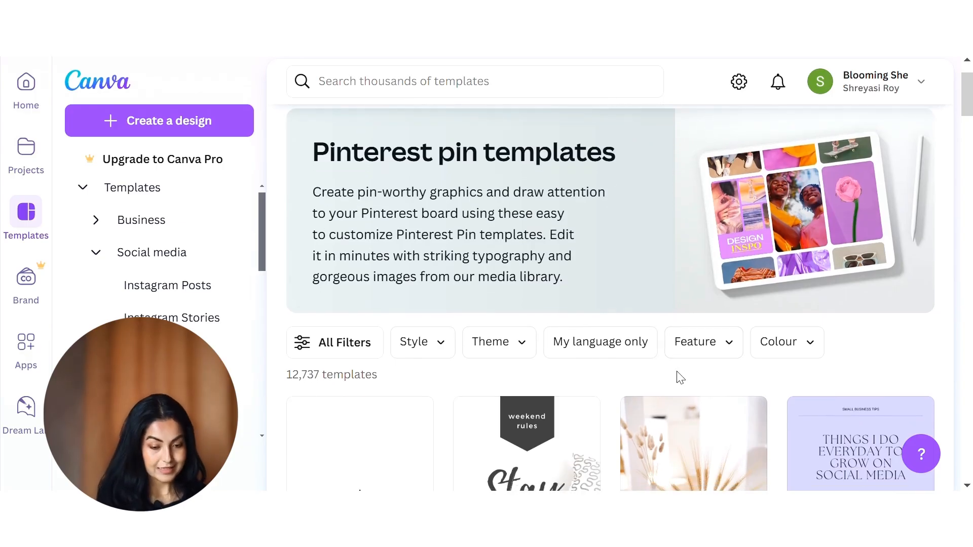
pyautogui.scroll(-2, 677, 375)
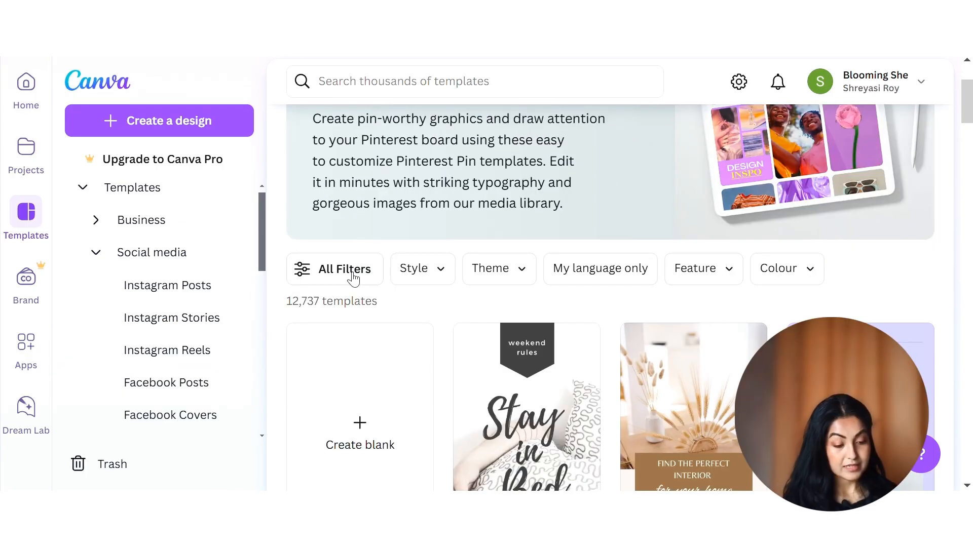
pyautogui.click(353, 278)
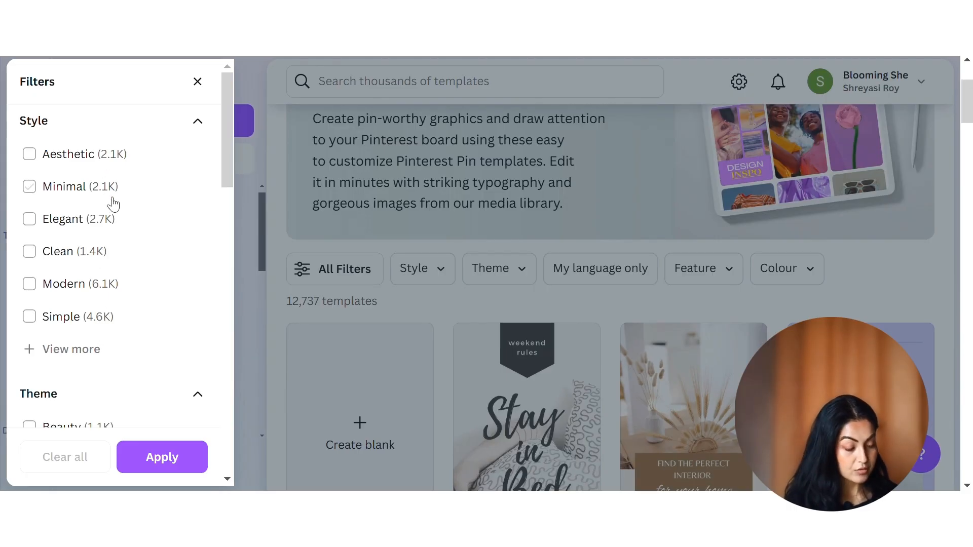
pyautogui.click(31, 188)
pyautogui.click(31, 219)
# Step: Expand the list of theme filters and select Fashion
pyautogui.scroll(-5, 164, 185)
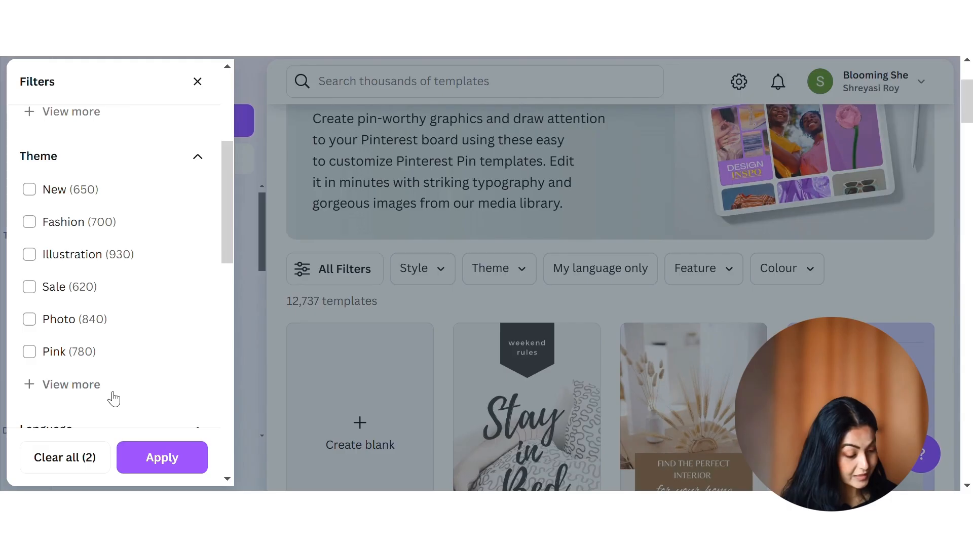
pyautogui.click(49, 385)
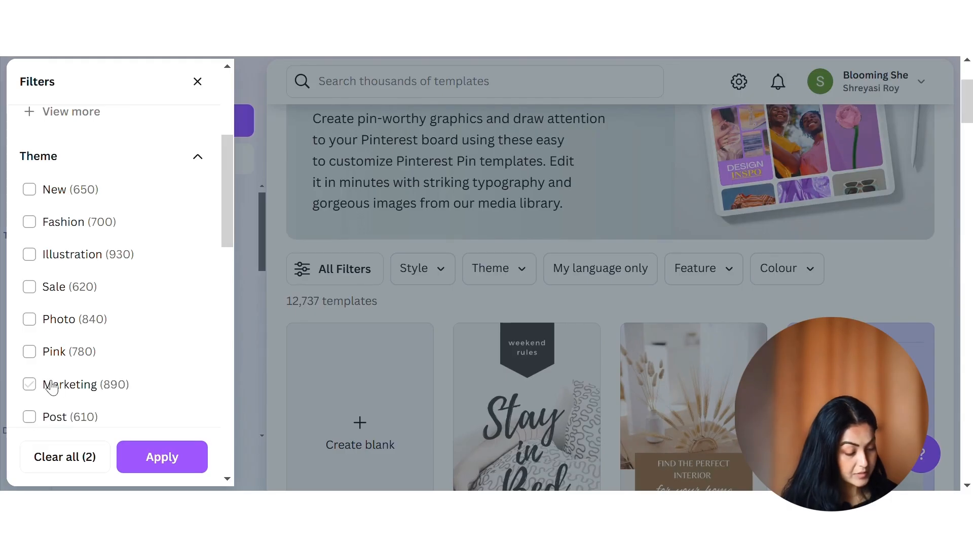
pyautogui.scroll(-3, 49, 387)
pyautogui.scroll(3, 49, 385)
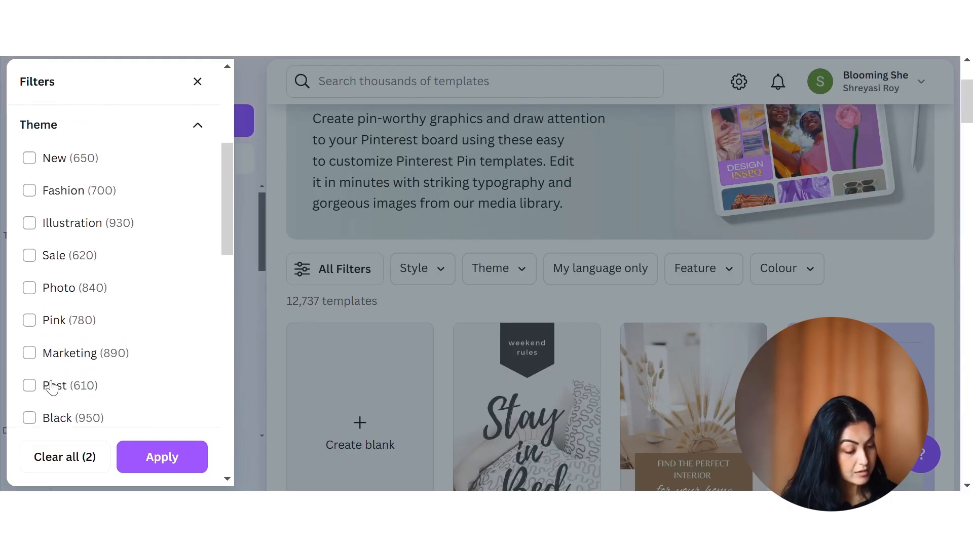
pyautogui.click(29, 196)
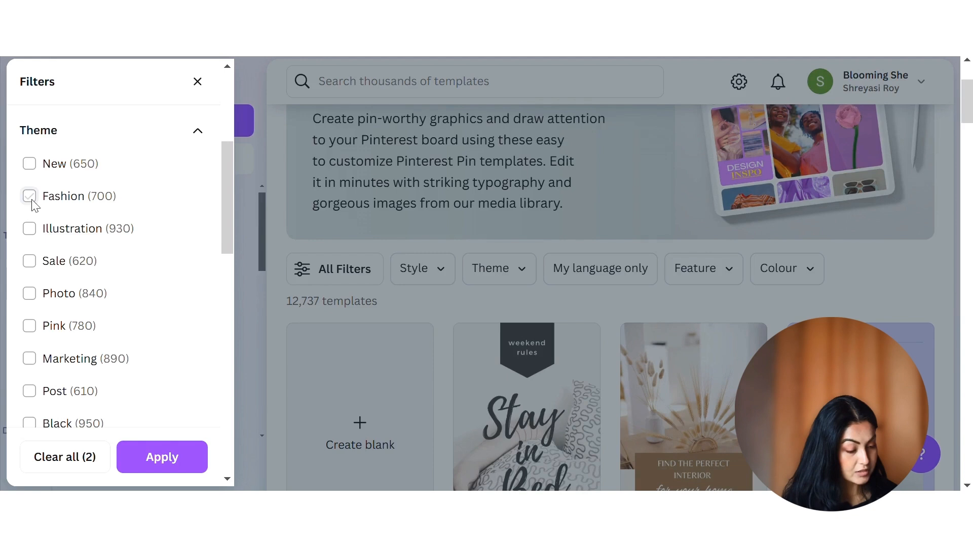
# Step: Review the language, feature, subject, topic and colour filters, and apply the selected style and theme filters
pyautogui.scroll(-5, 33, 206)
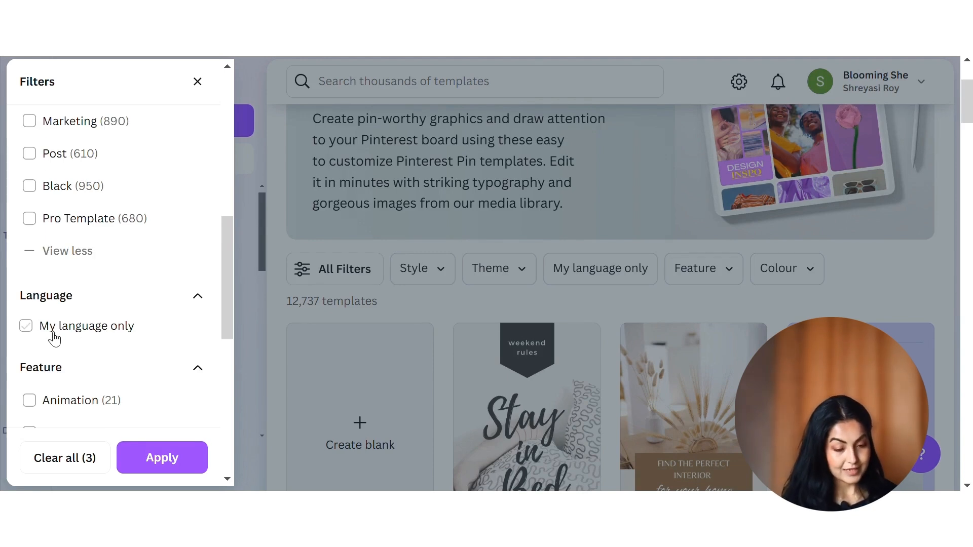
pyautogui.scroll(-3, 54, 339)
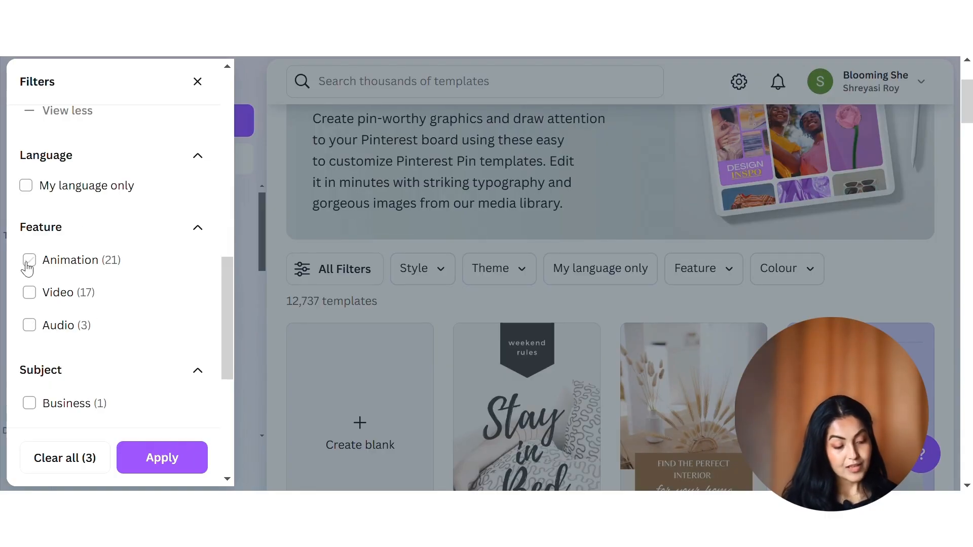
pyautogui.scroll(1, 33, 328)
pyautogui.scroll(-1, 118, 373)
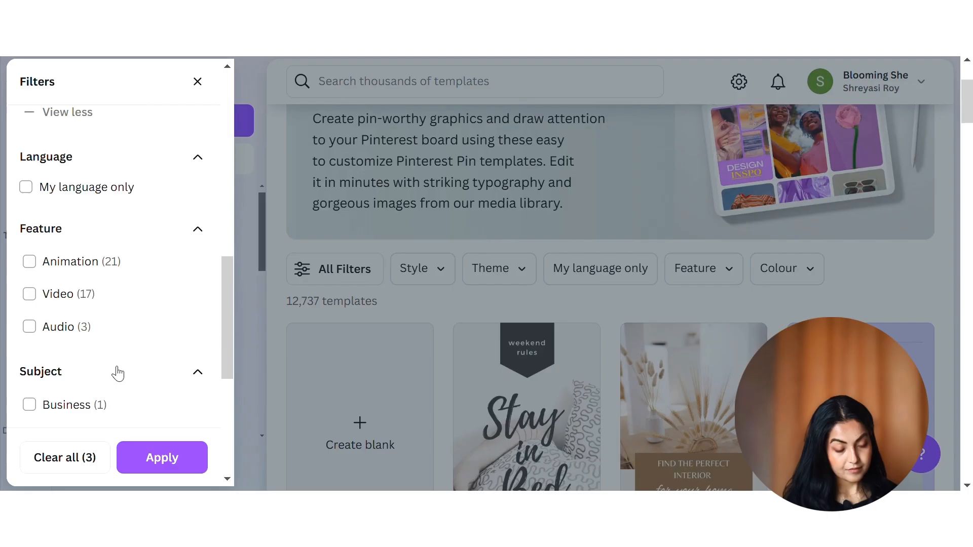
pyautogui.scroll(-4, 118, 373)
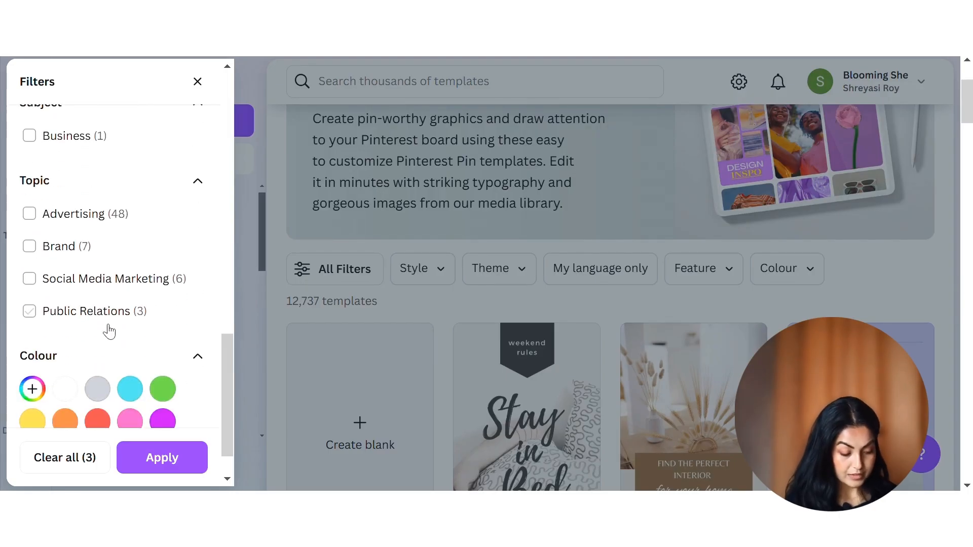
pyautogui.scroll(8, 108, 330)
pyautogui.click(177, 444)
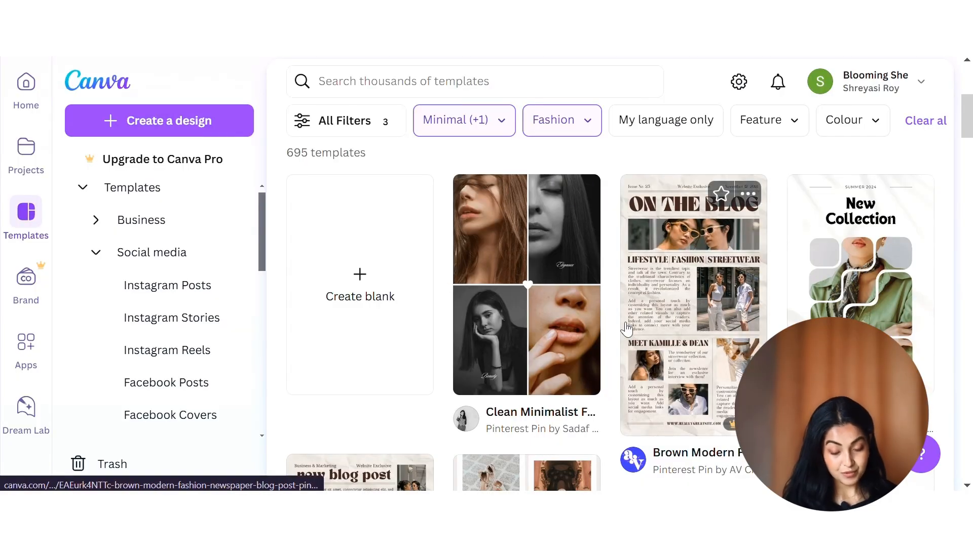
# Step: Browse the filtered templates and narrow them further with the custom colour #d8adc8
pyautogui.scroll(-10, 506, 215)
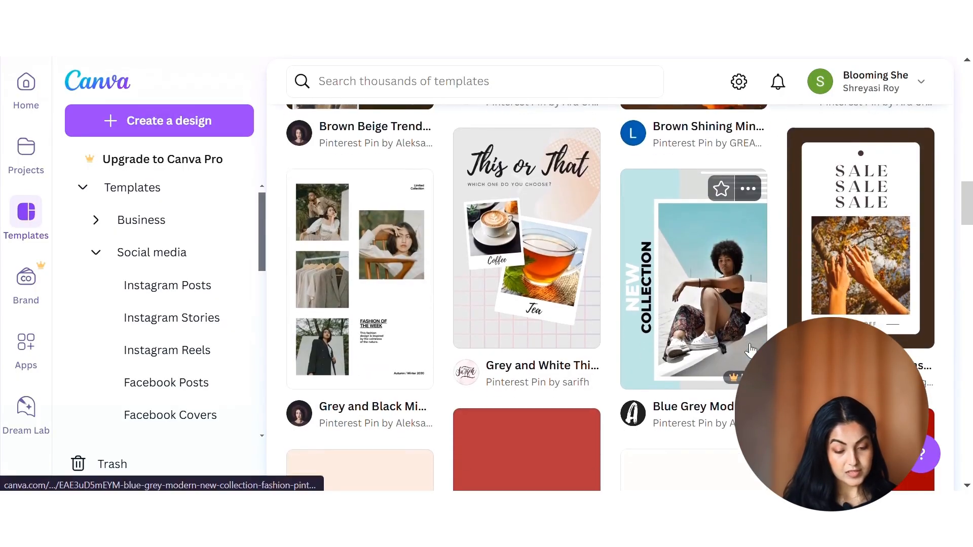
pyautogui.scroll(-12, 750, 350)
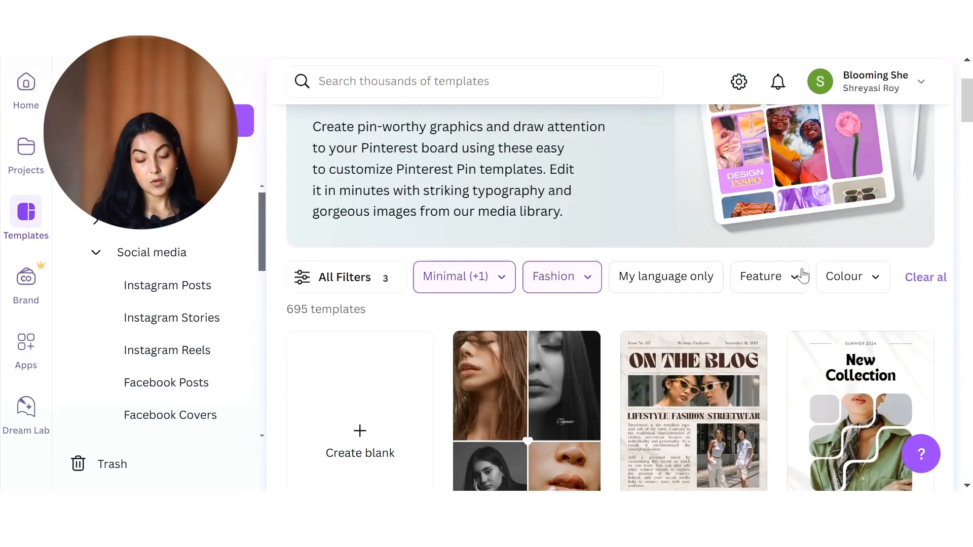
pyautogui.click(843, 290)
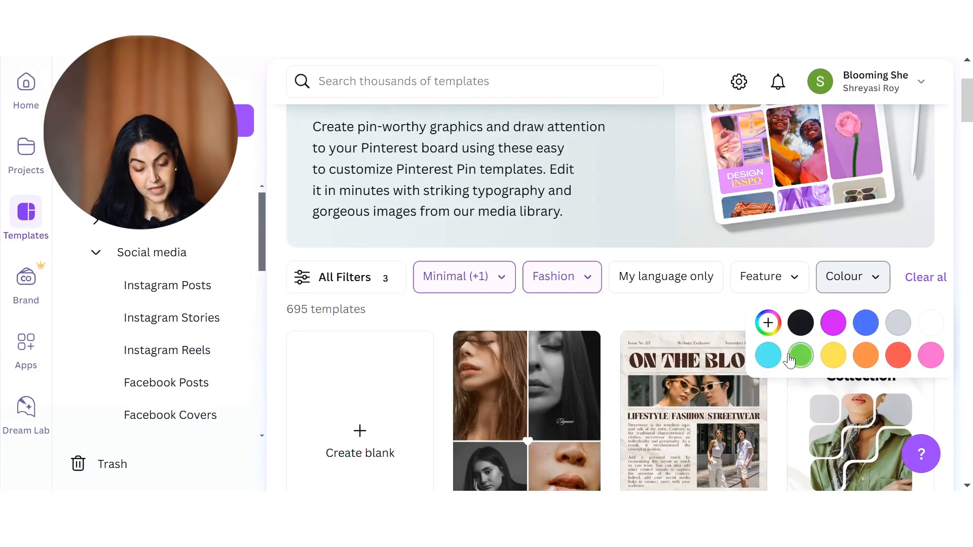
pyautogui.click(767, 330)
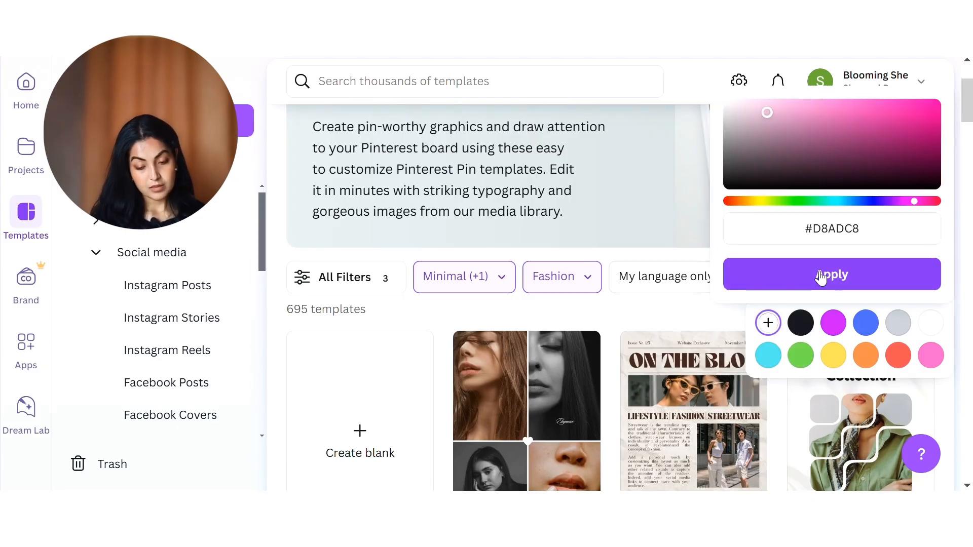
pyautogui.click(819, 272)
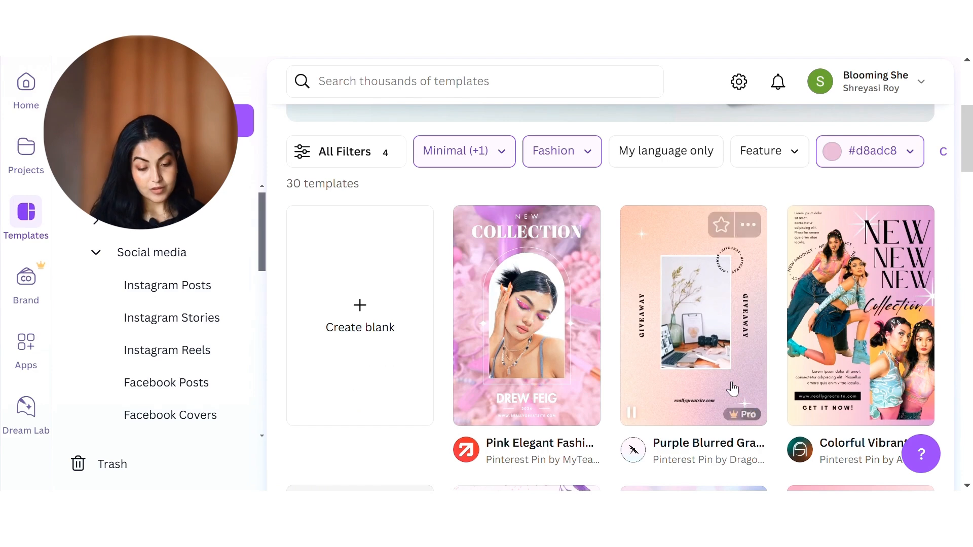
# Step: Look over the colour-filtered templates, switch to the How to category of Pinterest pins and browse its templates
pyautogui.scroll(-10, 735, 238)
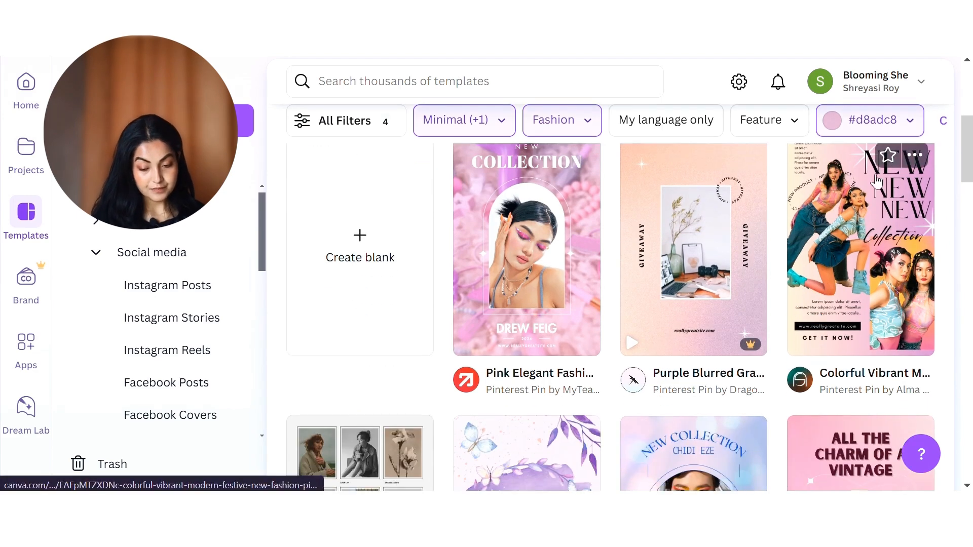
pyautogui.scroll(8, 743, 225)
pyautogui.scroll(-8, 743, 224)
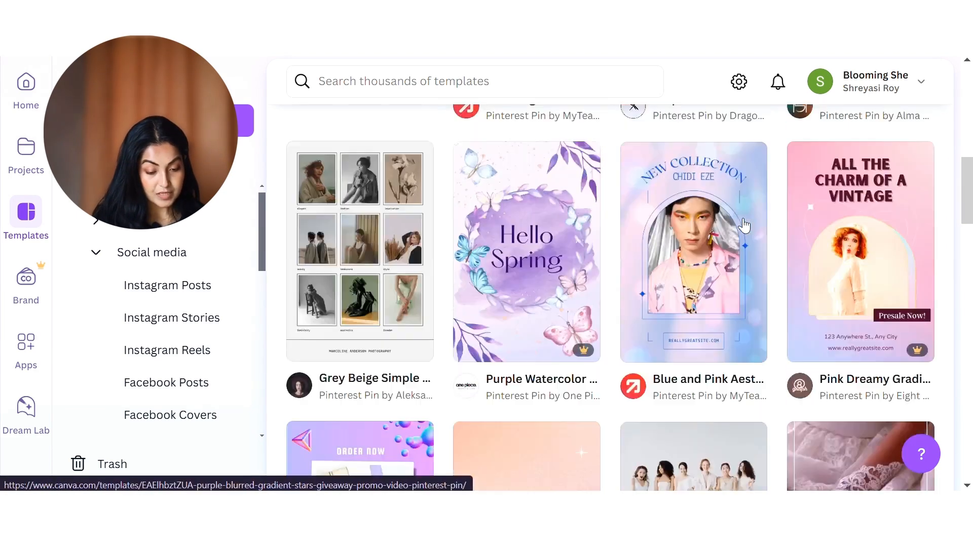
pyautogui.scroll(15, 305, 203)
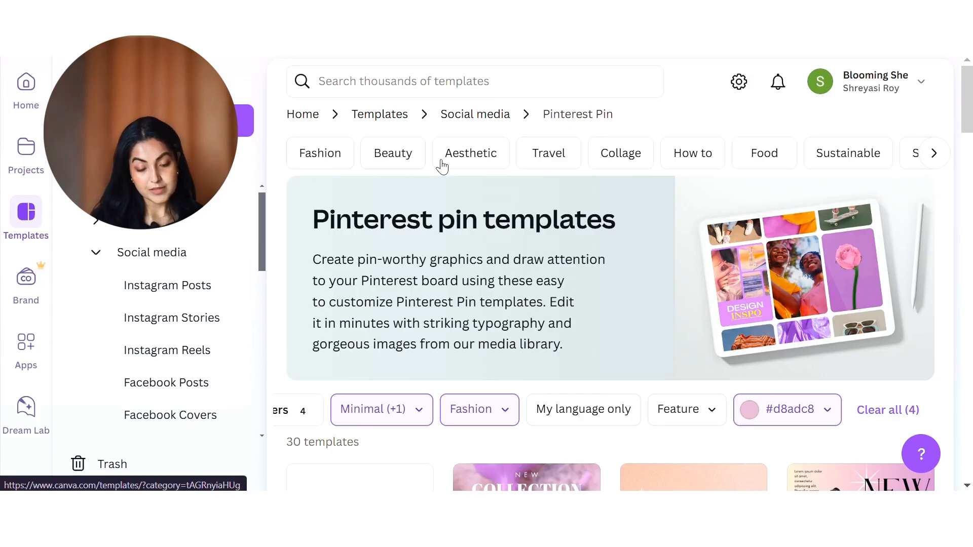
pyautogui.click(689, 154)
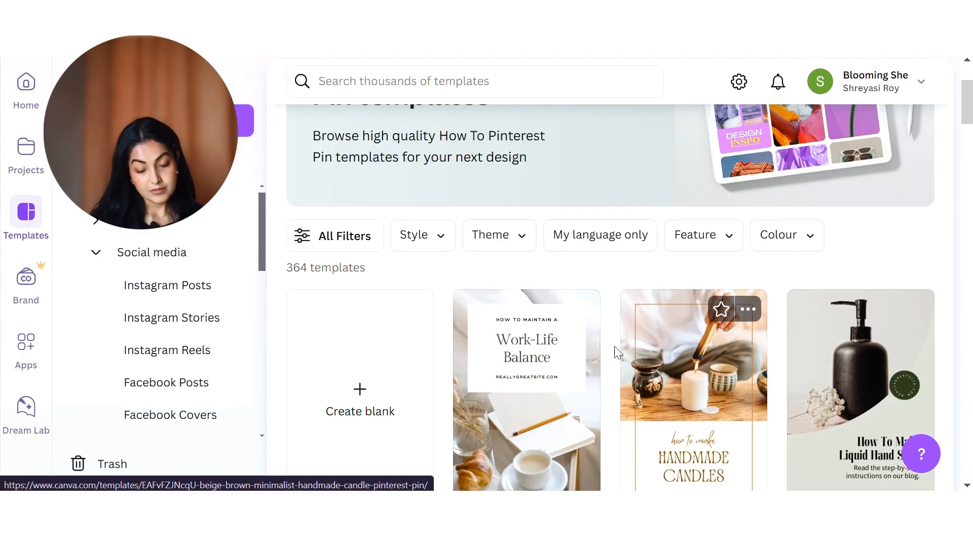
pyautogui.scroll(-2, 734, 390)
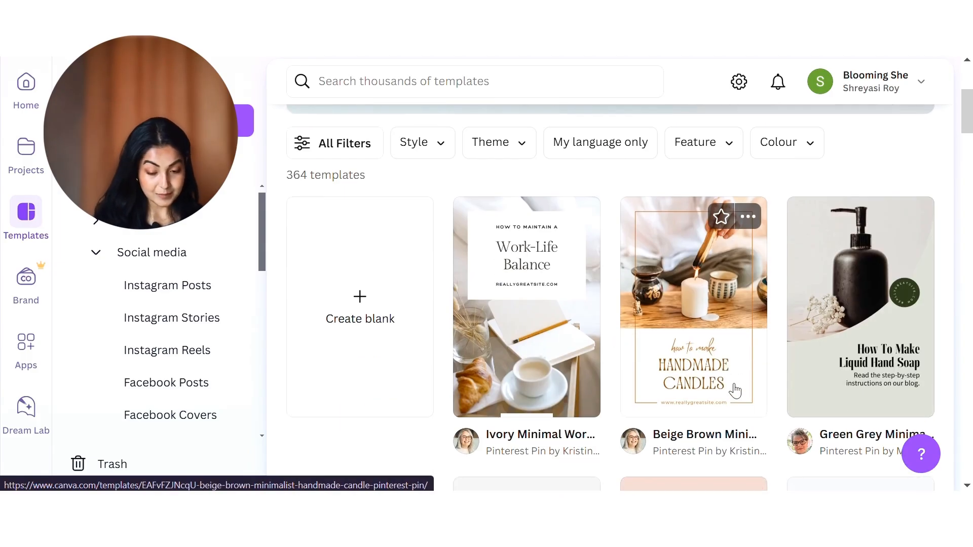
# Step: Open all filters for the How to pin templates, expand the style options and select Minimal, Minimalist and Pastel
pyautogui.scroll(2, 361, 253)
pyautogui.click(361, 254)
pyautogui.click(54, 155)
pyautogui.click(66, 348)
pyautogui.scroll(-2, 95, 267)
pyautogui.scroll(2, 96, 267)
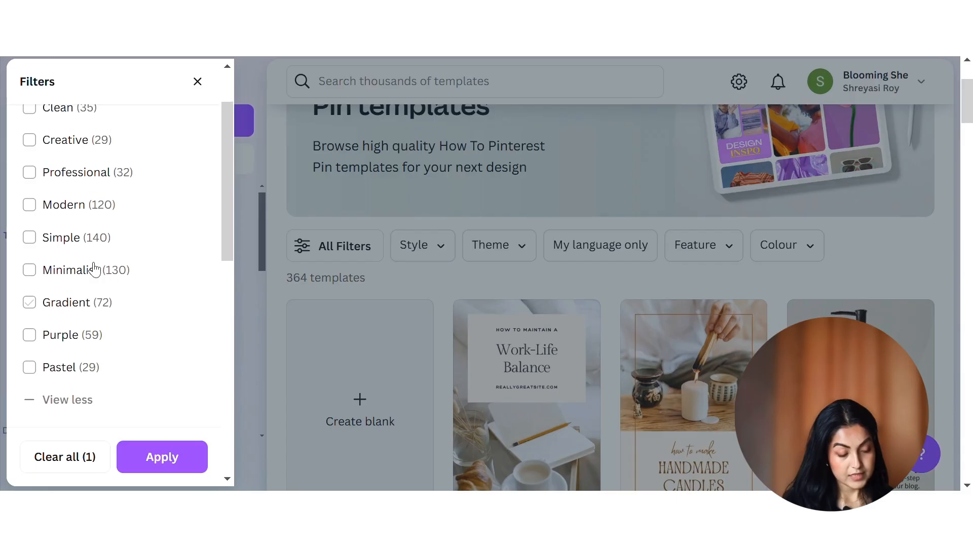
pyautogui.click(71, 375)
pyautogui.click(71, 278)
# Step: Expand the theme filters, select Tutorial and Post, and apply all chosen filters to the templates
pyautogui.scroll(-5, 106, 253)
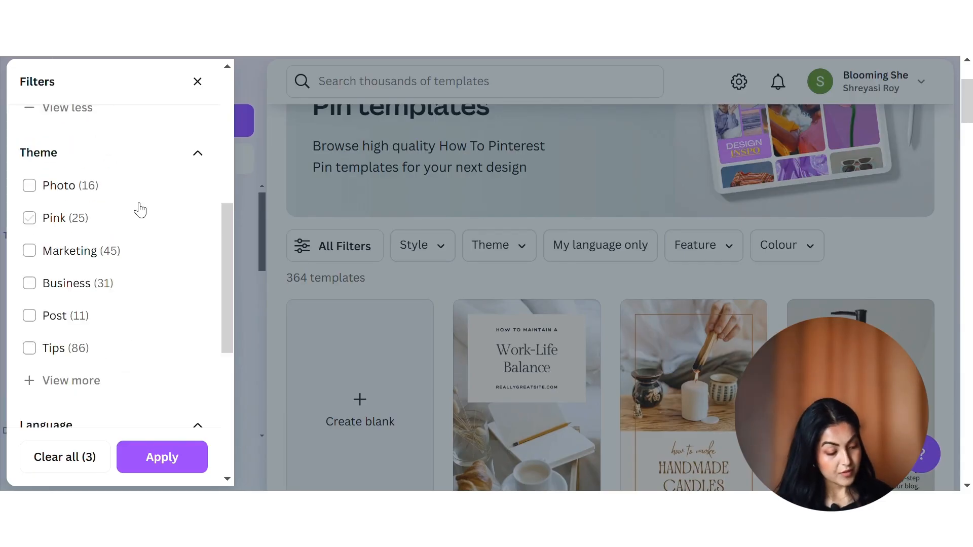
pyautogui.scroll(-2, 81, 284)
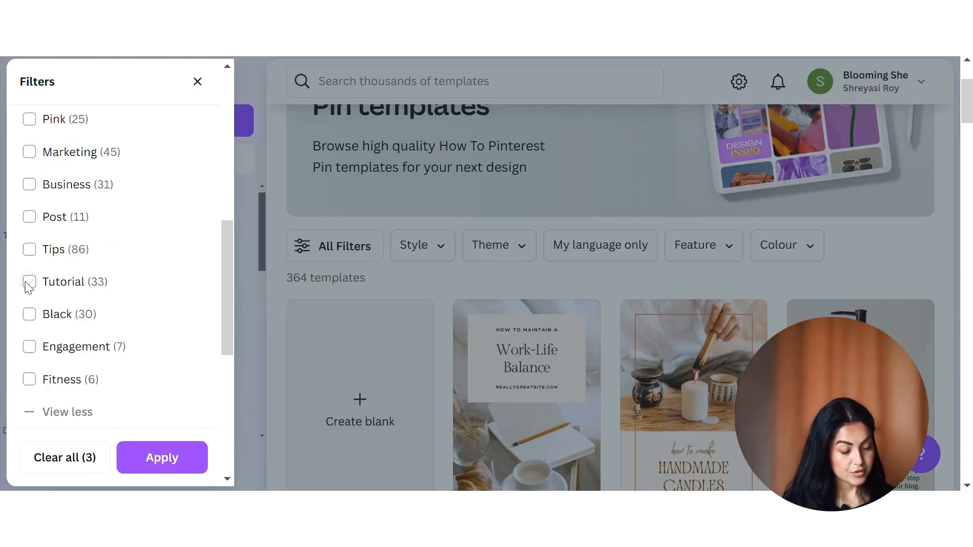
pyautogui.click(28, 284)
pyautogui.click(28, 253)
pyautogui.scroll(-5, 84, 297)
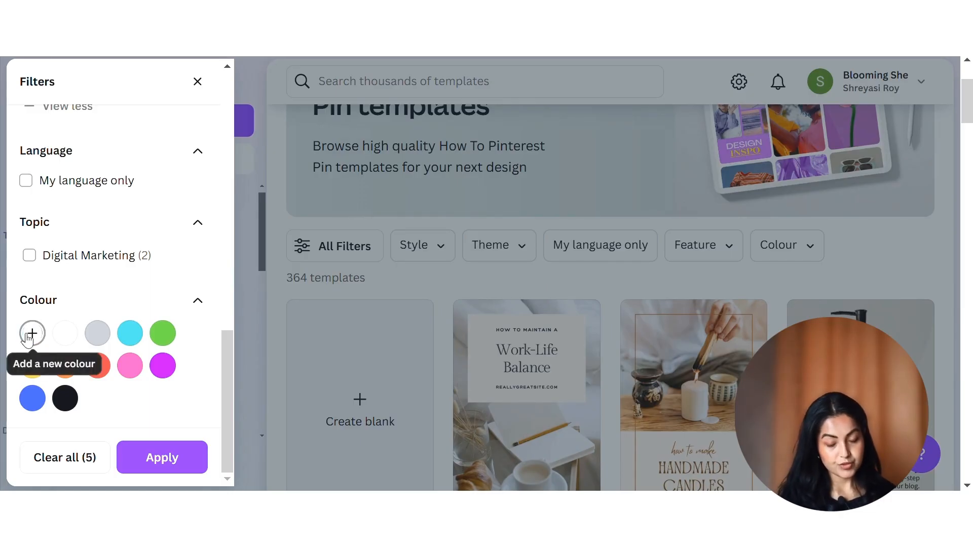
pyautogui.click(165, 462)
# Step: Browse the filtered templates, pick the Pink Feminine Blog Pinterest Pin and open it for customising
pyautogui.scroll(-1, 628, 259)
pyautogui.scroll(-1, 628, 258)
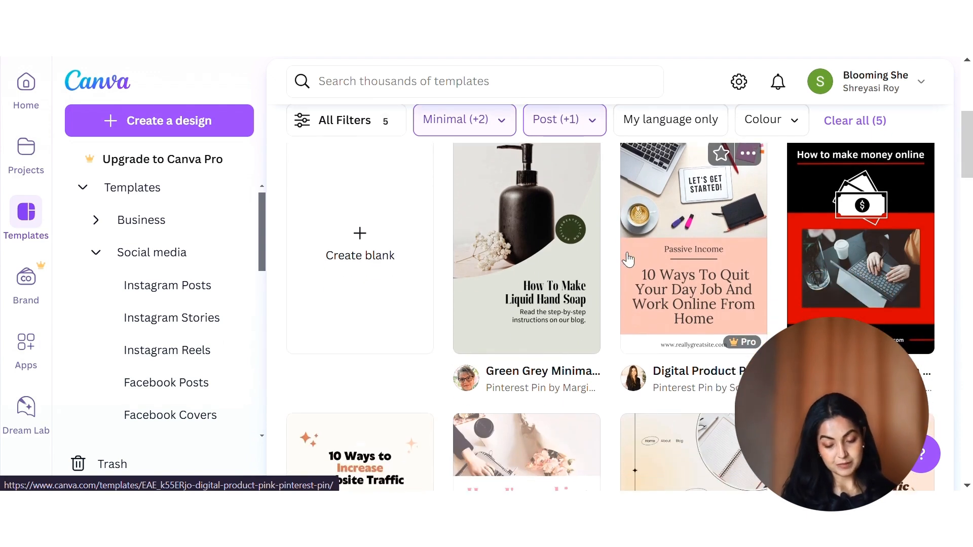
pyautogui.scroll(-5, 629, 260)
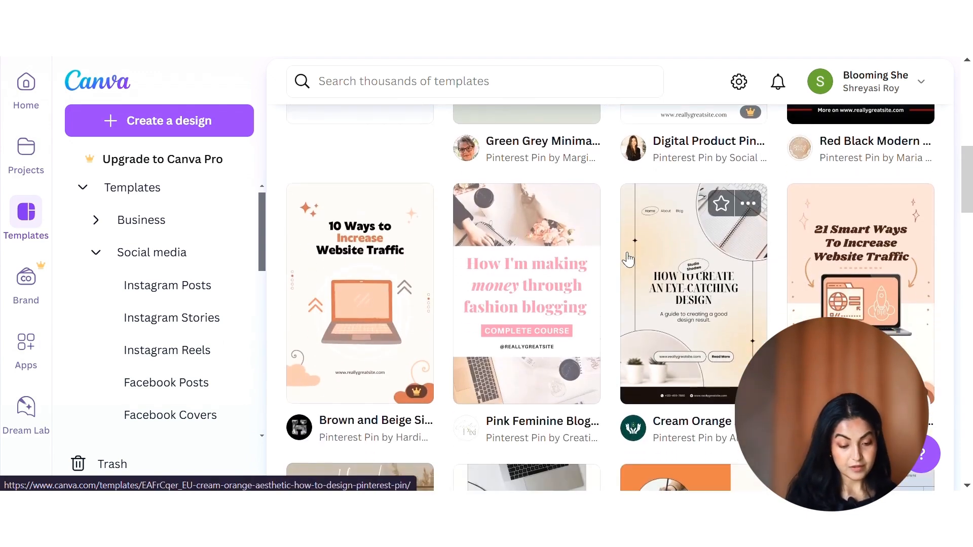
pyautogui.click(588, 274)
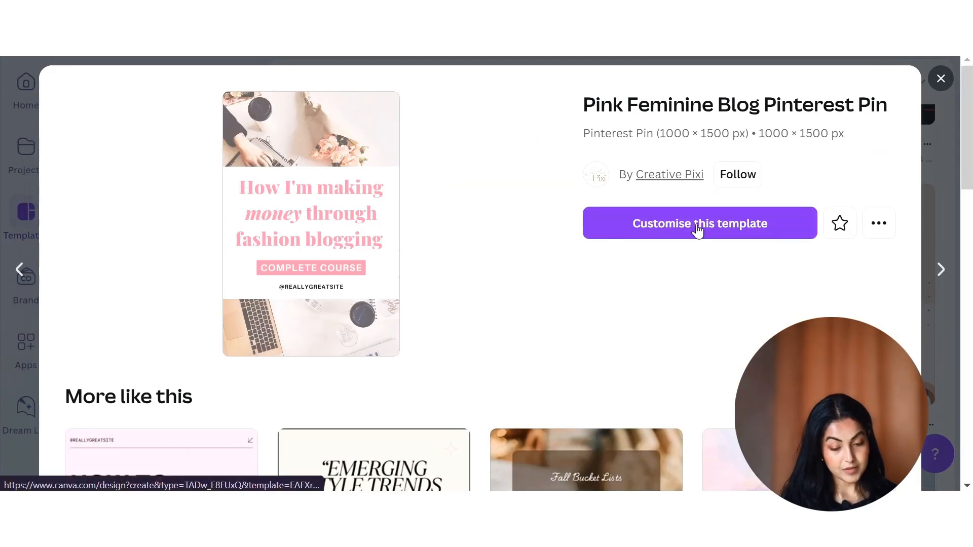
pyautogui.click(698, 226)
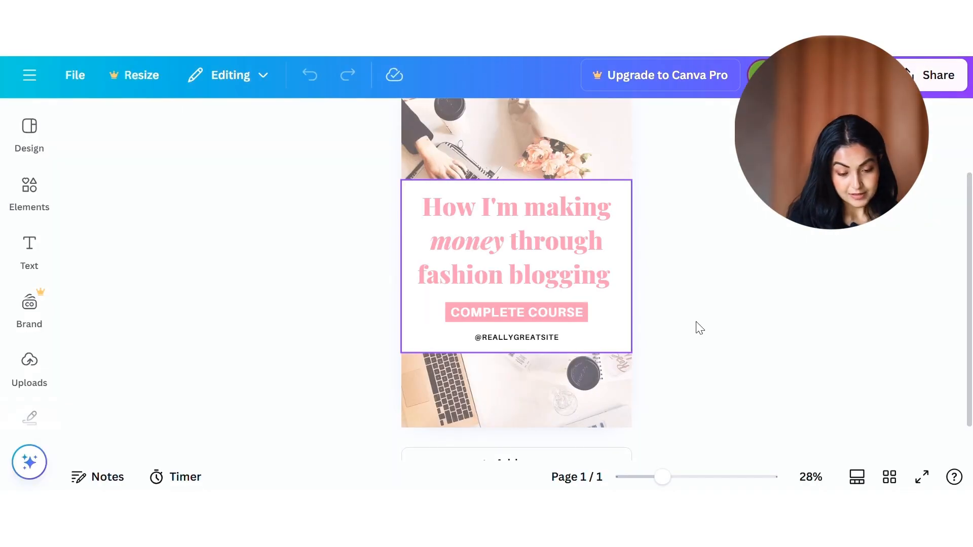
# Step: Delete the background photo behind the pin's text
pyautogui.scroll(2, 680, 311)
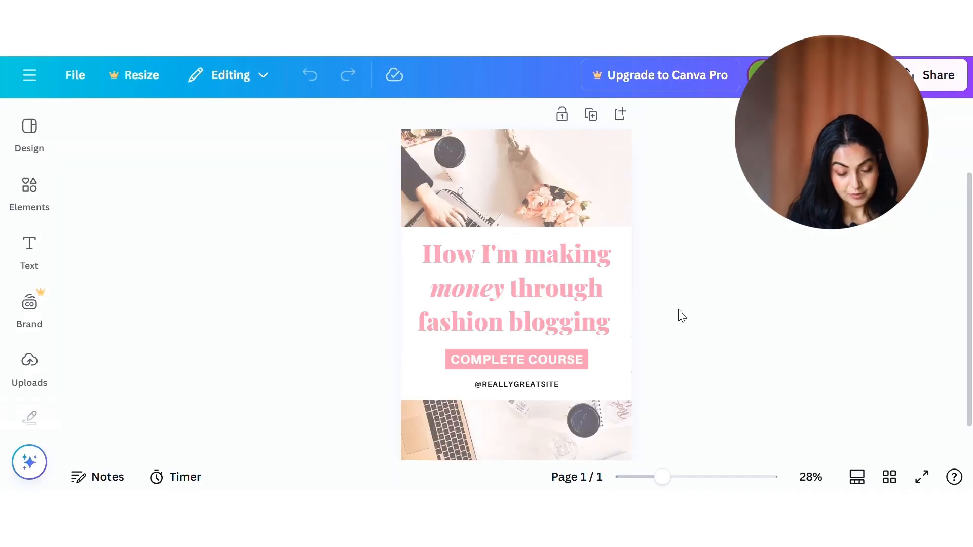
pyautogui.scroll(-3, 679, 309)
pyautogui.scroll(1, 683, 315)
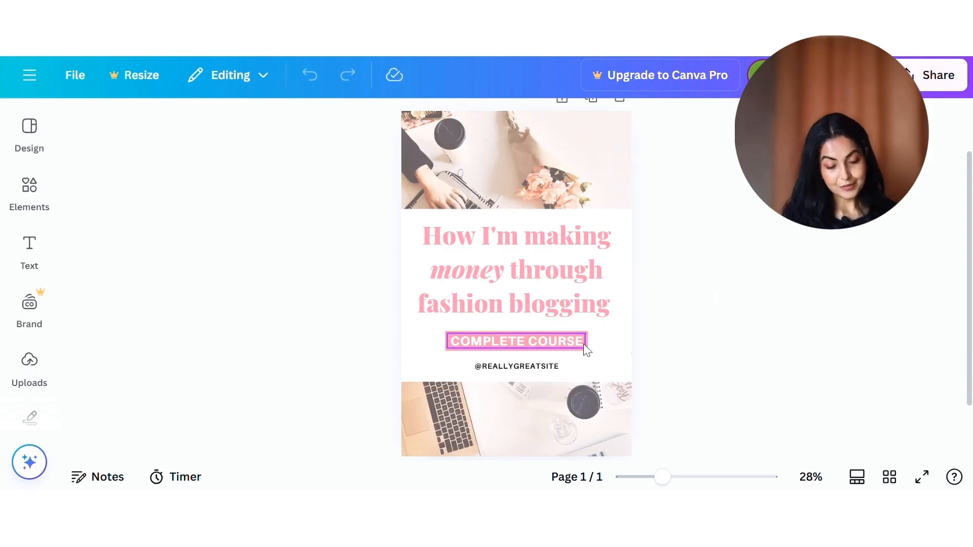
pyautogui.click(580, 383)
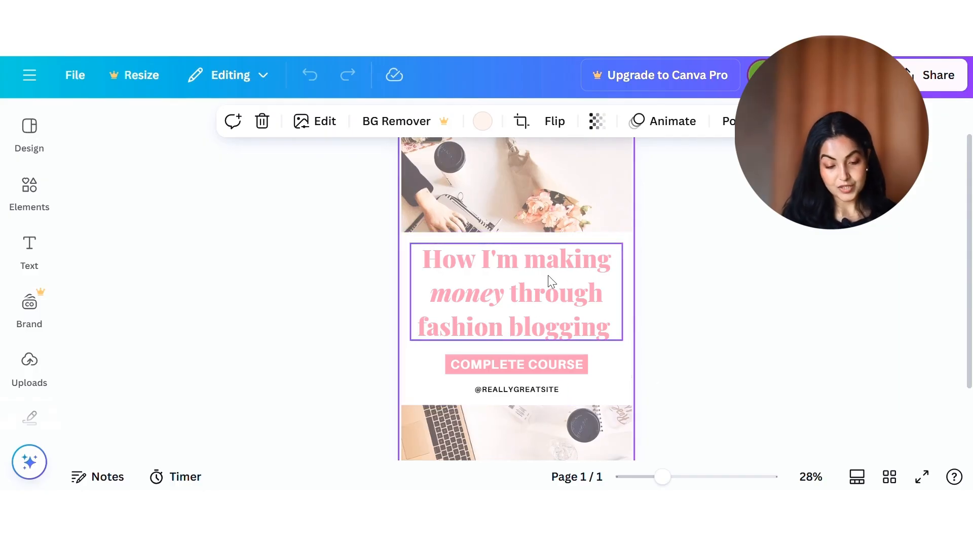
pyautogui.rightClick(546, 205)
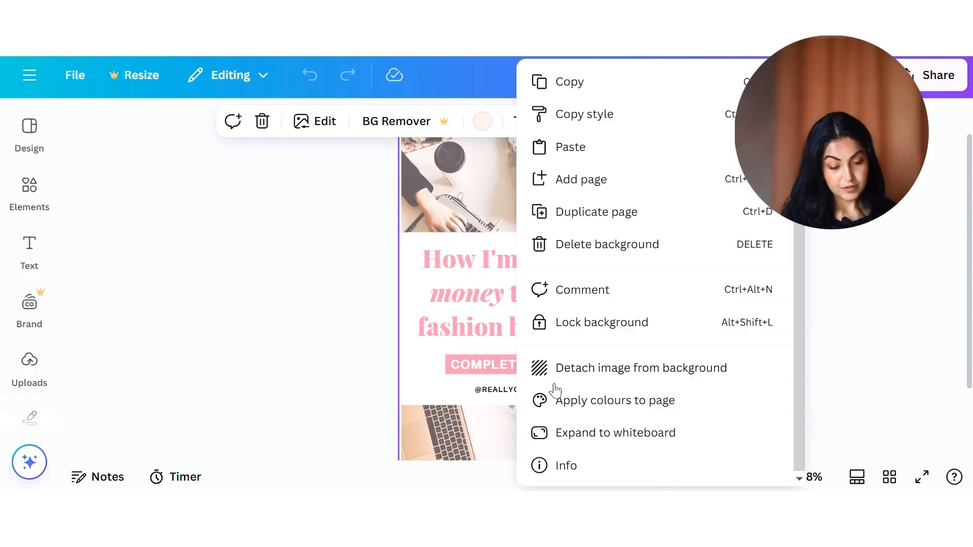
pyautogui.click(688, 255)
# Step: Search the stock photo library for "aesthetic"
pyautogui.click(53, 269)
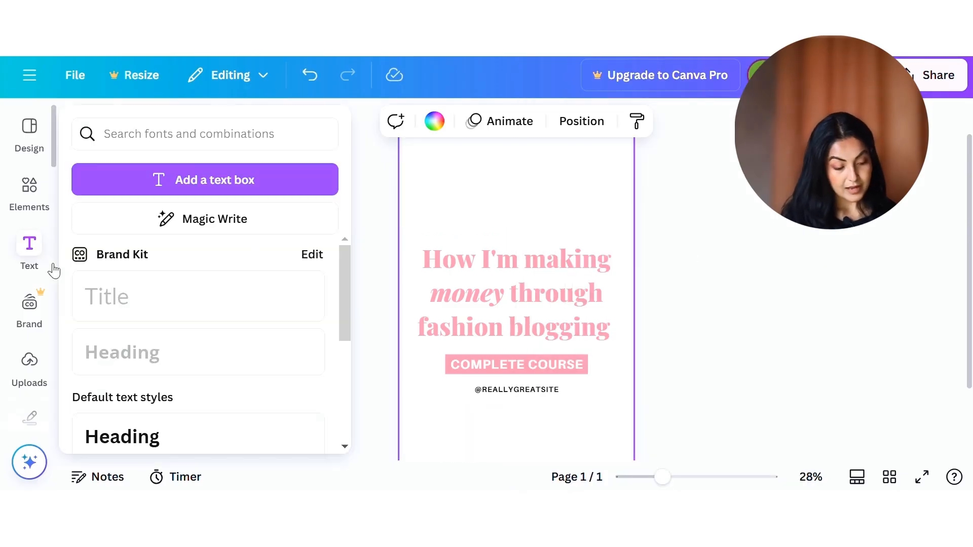
pyautogui.click(13, 364)
pyautogui.scroll(-5, 10, 354)
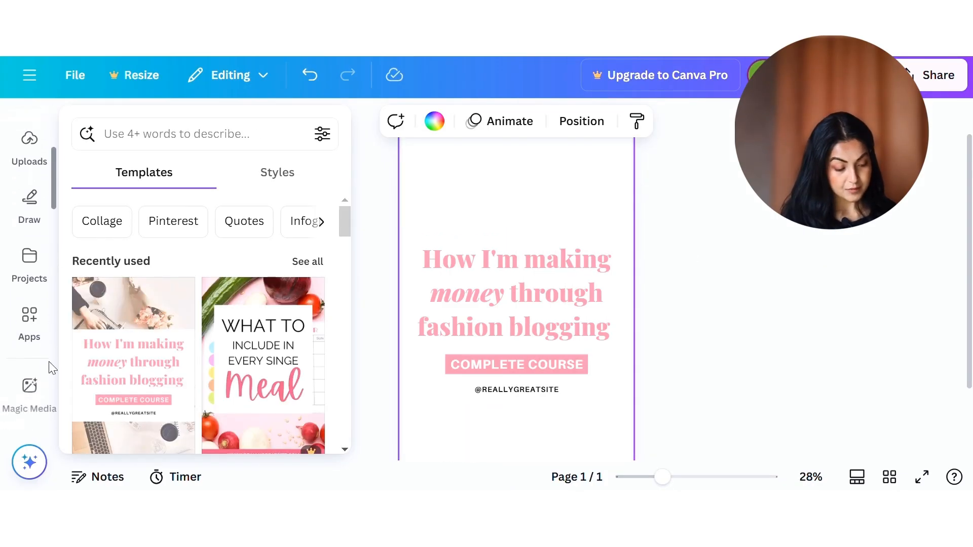
pyautogui.scroll(-2, 30, 365)
pyautogui.click(13, 338)
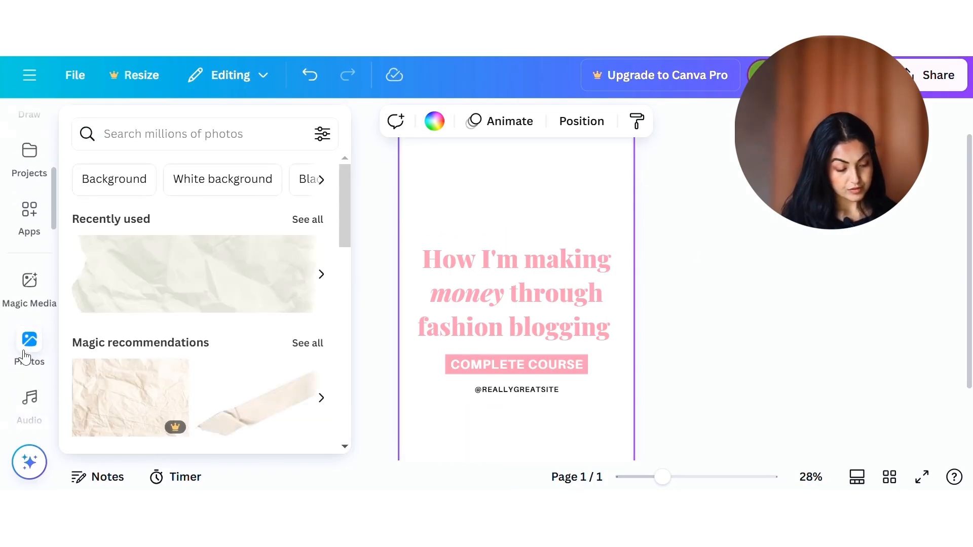
pyautogui.click(140, 126)
pyautogui.write('aesthetic')
pyautogui.press('Return')
# Step: Add the photo of a hand holding a coffee cup to the pin and set it as the background
pyautogui.scroll(-10, 152, 424)
pyautogui.click(104, 372)
pyautogui.moveTo(677, 417); pyautogui.dragTo(238, 456)
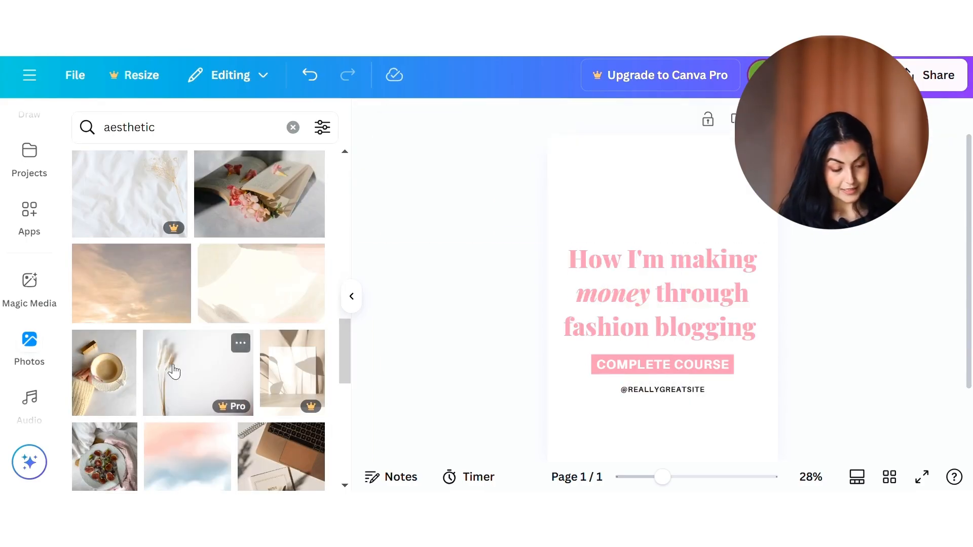
pyautogui.click(92, 389)
pyautogui.rightClick(661, 434)
pyautogui.click(759, 407)
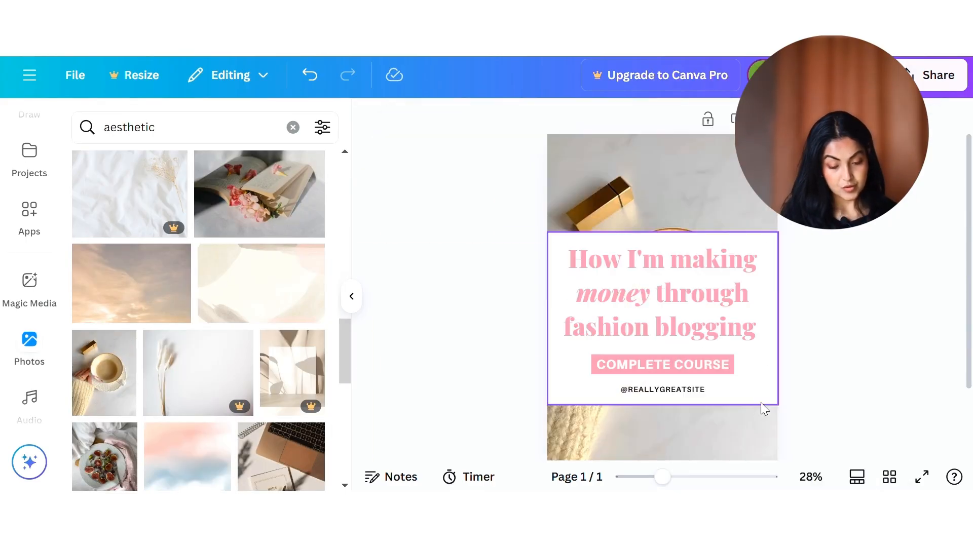
# Step: Enlarge and reposition the background photo so the coffee cup fills the area above the heading, and set its transparency to 61
pyautogui.scroll(-1, 722, 224)
pyautogui.click(740, 201)
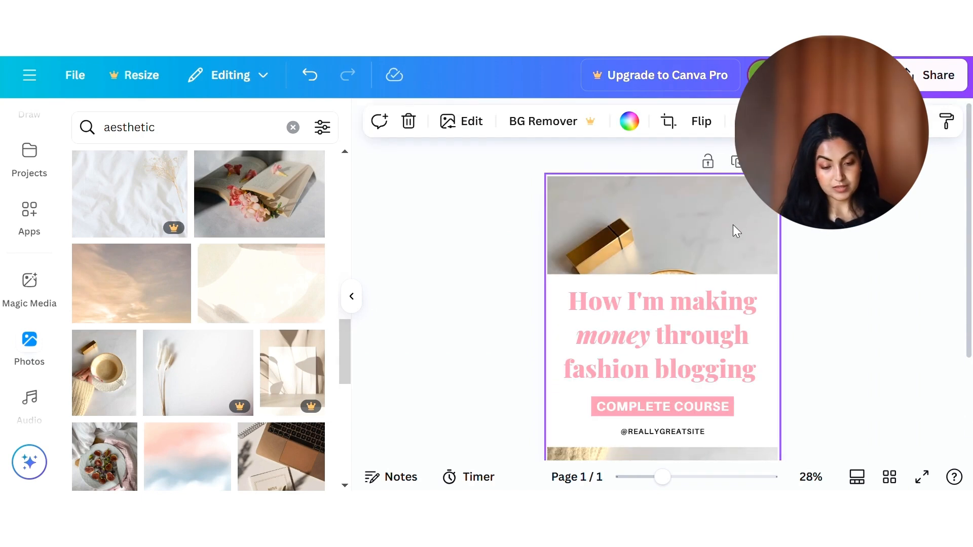
pyautogui.doubleClick(681, 238)
pyautogui.moveTo(793, 176); pyautogui.dragTo(897, 33)
pyautogui.click(930, 162)
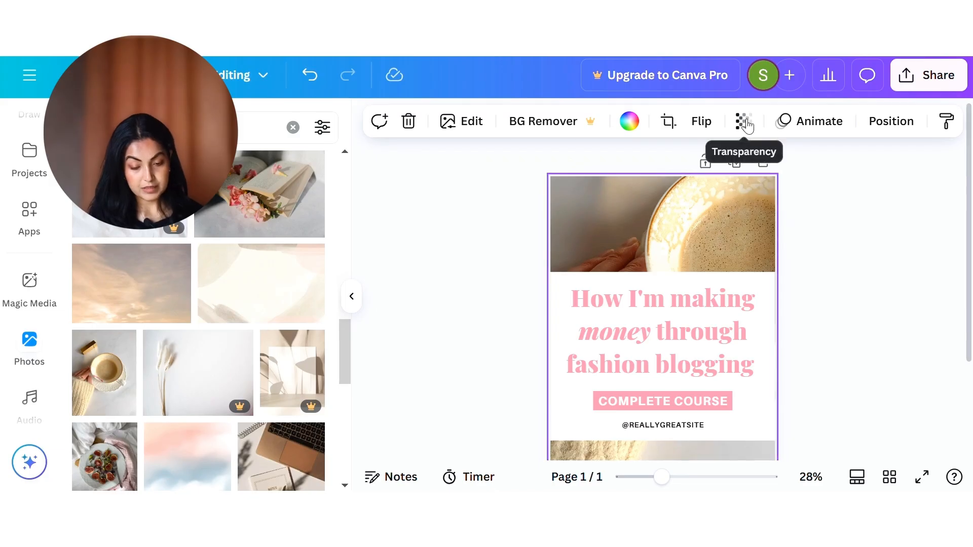
pyautogui.click(744, 123)
pyautogui.click(735, 193)
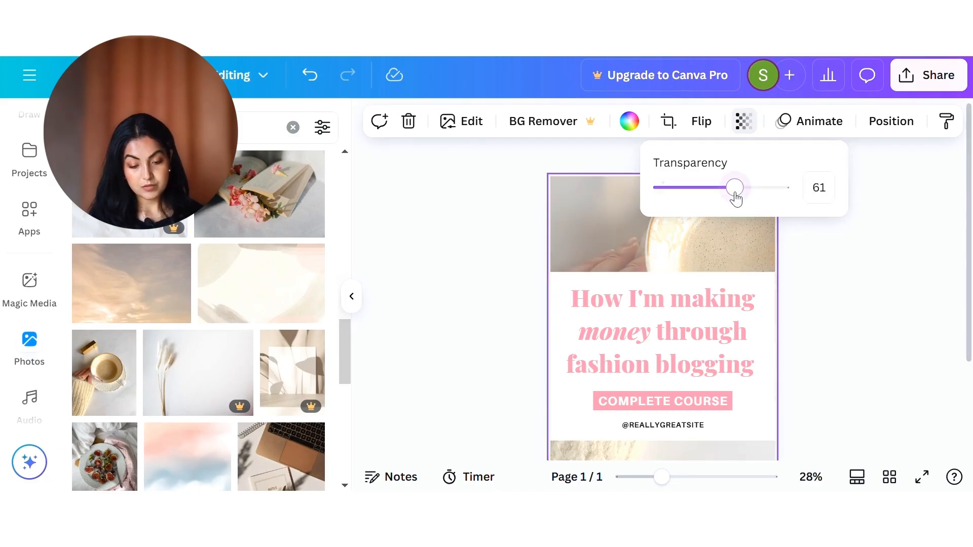
# Step: Shorten the white panel behind the text by lowering its upper edge to reveal more of the photo
pyautogui.click(754, 293)
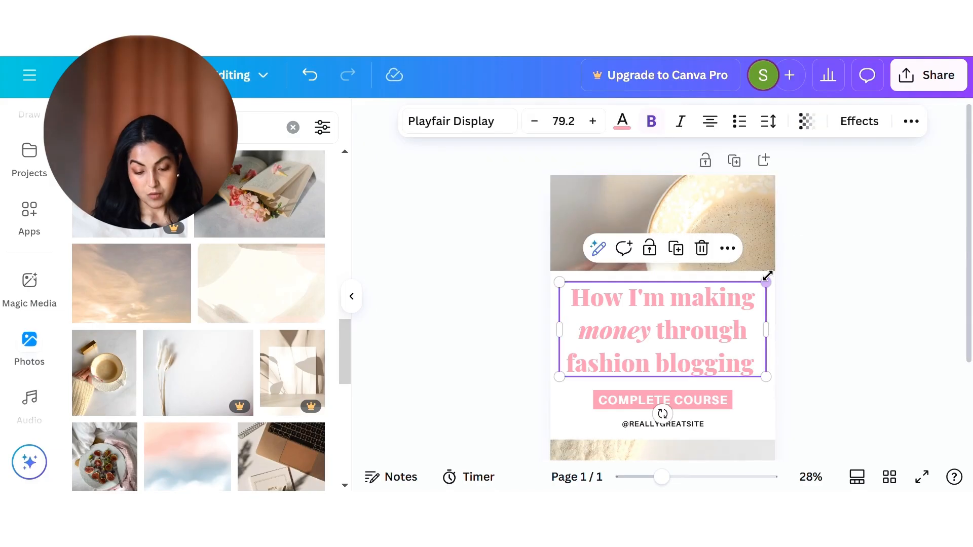
pyautogui.click(767, 273)
pyautogui.moveTo(767, 272); pyautogui.dragTo(673, 320)
# Step: Replace the pin's heading with "Sample Heading" and place it inside the white panel
pyautogui.click(710, 339)
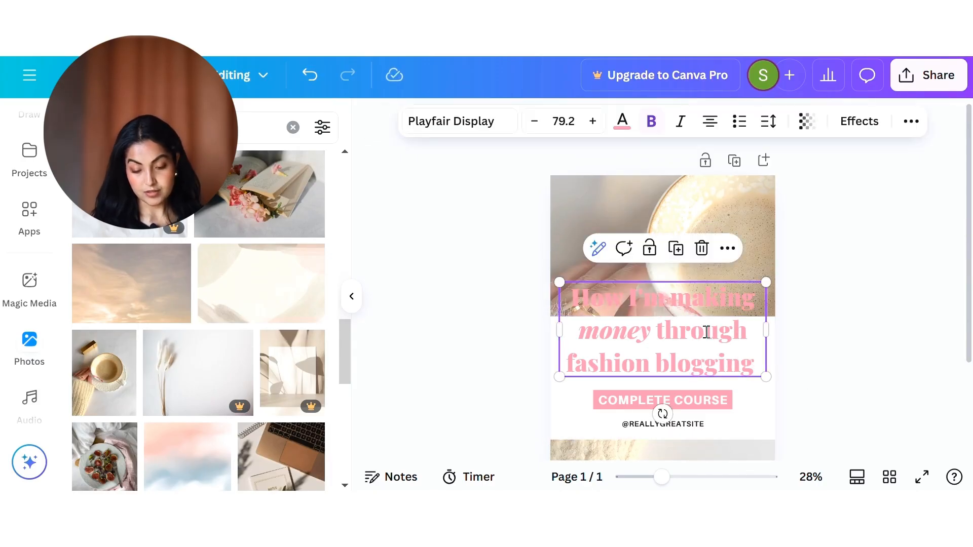
pyautogui.click(707, 332)
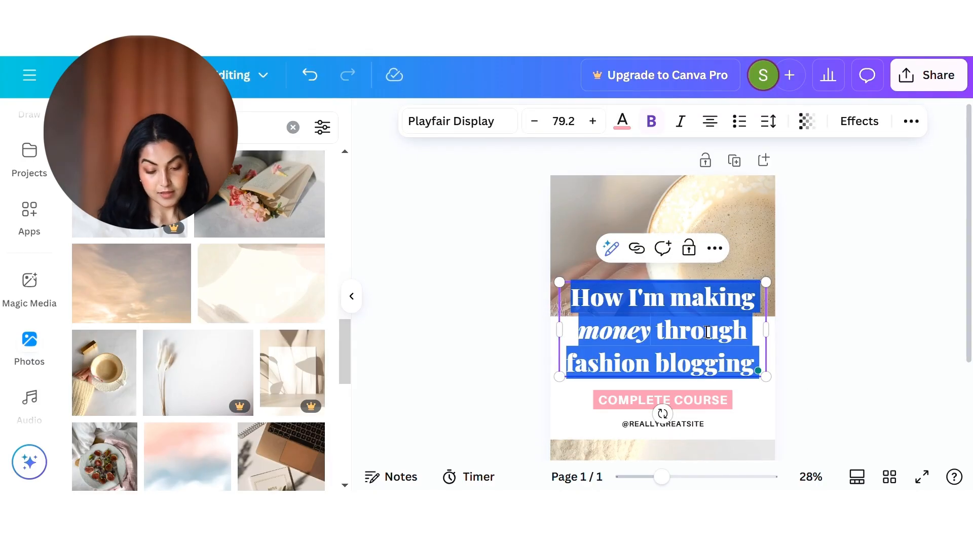
pyautogui.write('Sample Heading')
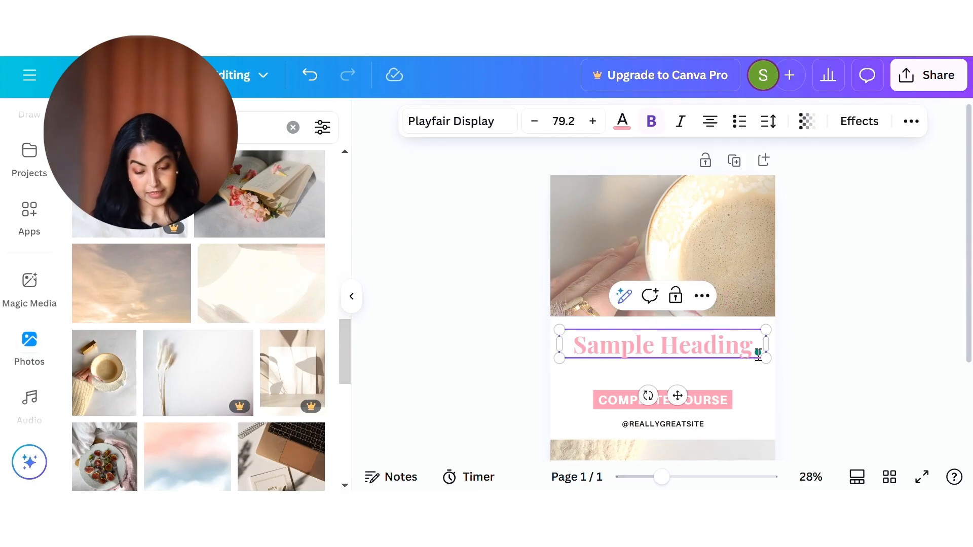
pyautogui.click(805, 381)
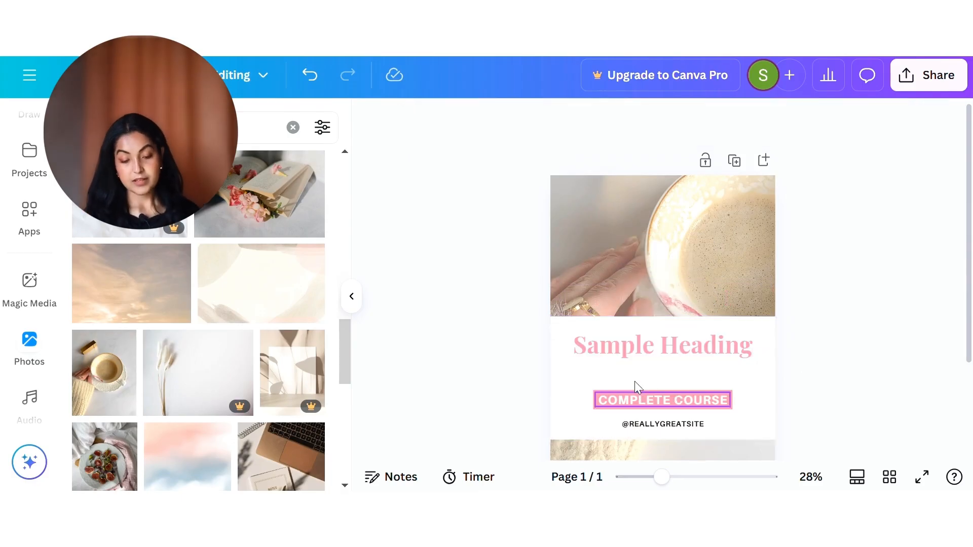
# Step: Change the heading's font to Canva Sans
pyautogui.click(674, 354)
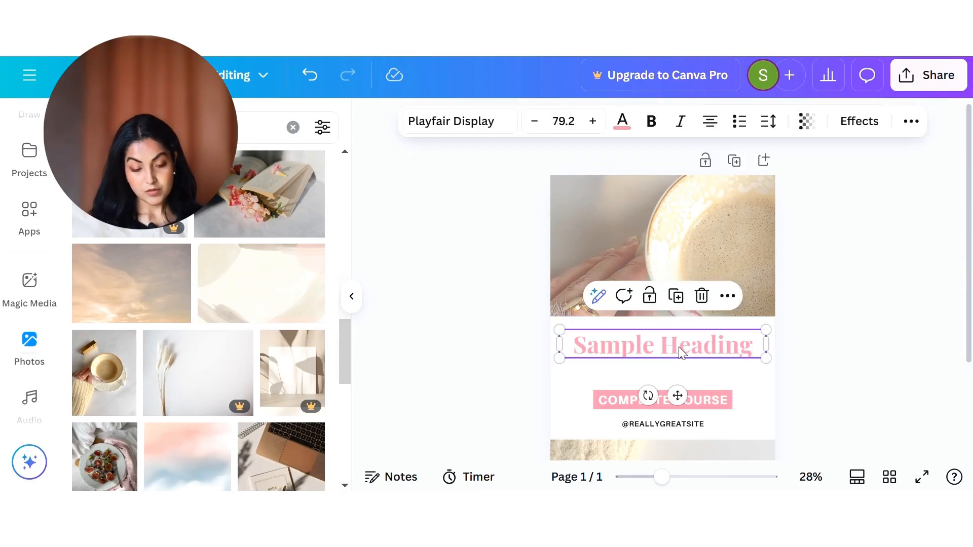
pyautogui.click(821, 366)
pyautogui.click(692, 344)
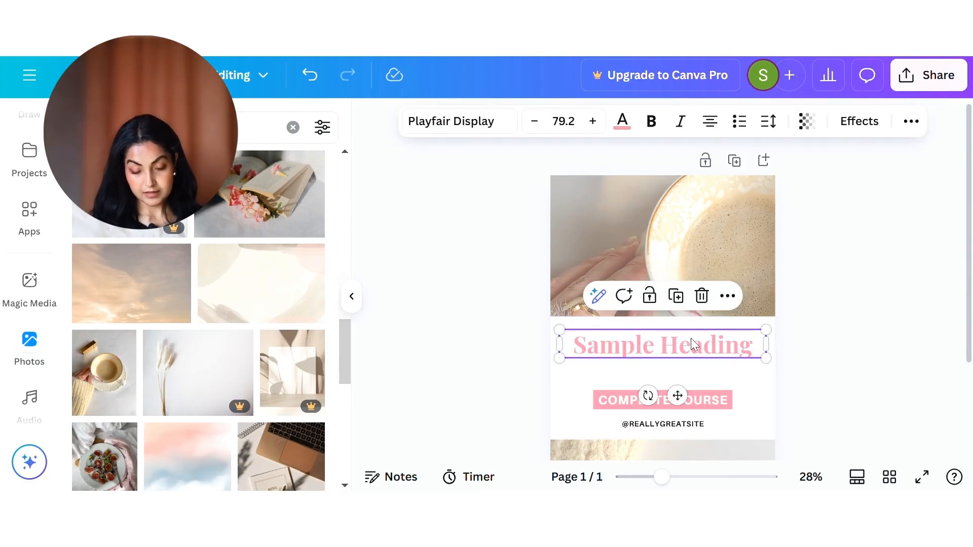
pyautogui.click(458, 120)
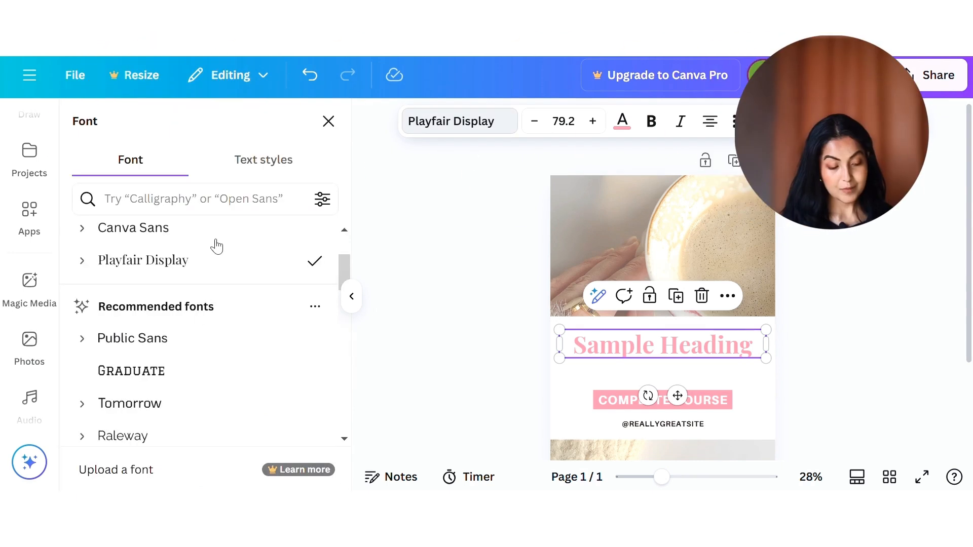
pyautogui.scroll(-5, 175, 402)
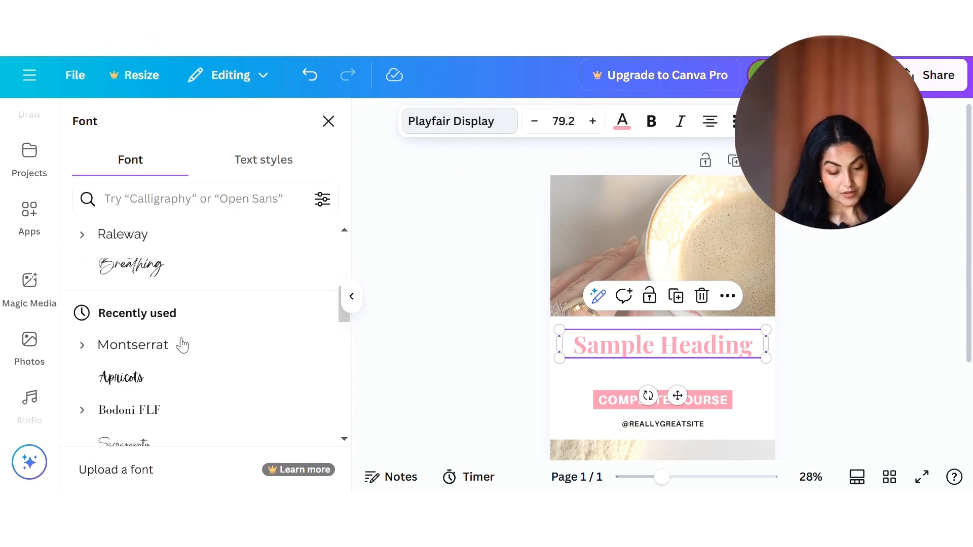
pyautogui.scroll(-10, 173, 385)
pyautogui.click(180, 406)
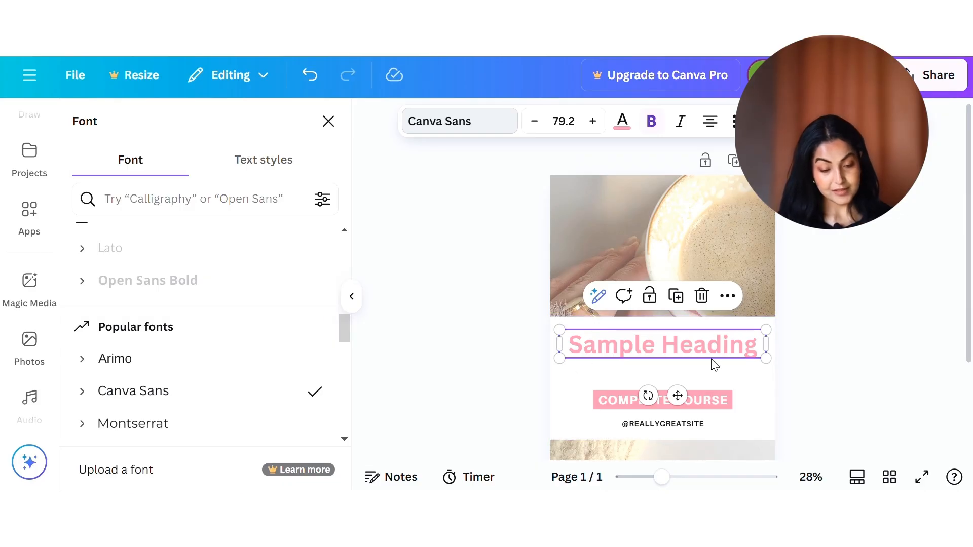
# Step: Widen the heading's text box slightly and increase its font size to 86.8
pyautogui.click(559, 327)
pyautogui.moveTo(531, 324); pyautogui.dragTo(558, 330)
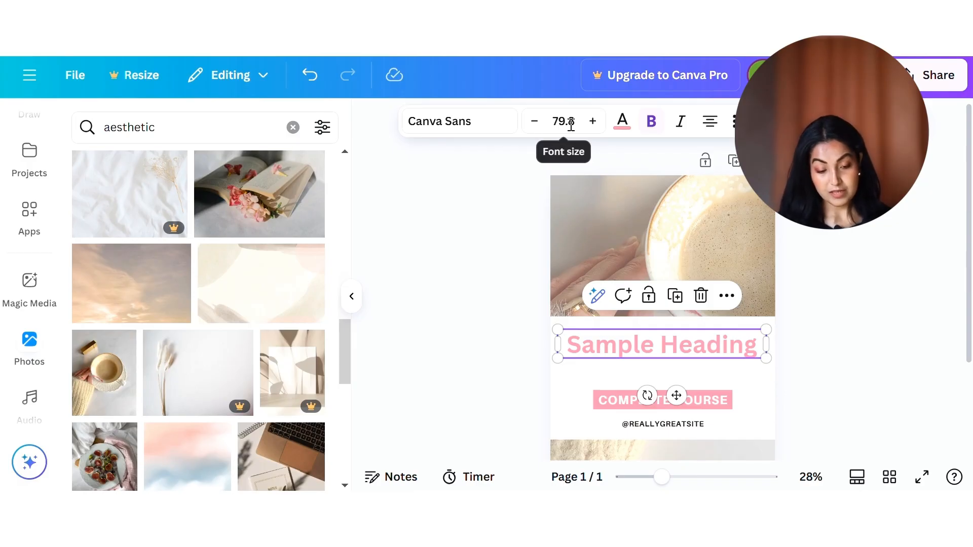
pyautogui.click(593, 121)
pyautogui.click(593, 122)
pyautogui.click(593, 122)
pyautogui.click(593, 122)
pyautogui.click(592, 121)
pyautogui.click(593, 121)
pyautogui.click(593, 122)
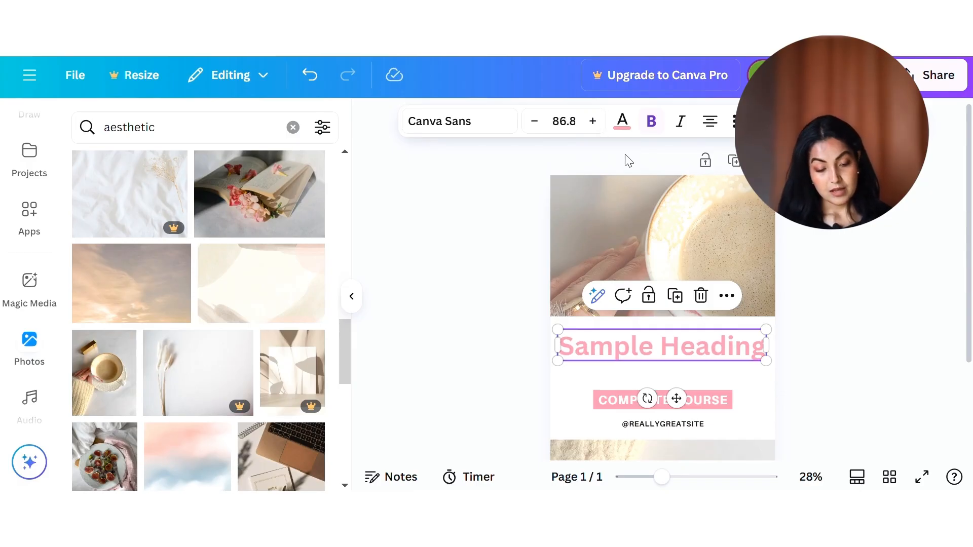
# Step: Change the heading's text colour to black from the document colours
pyautogui.click(623, 123)
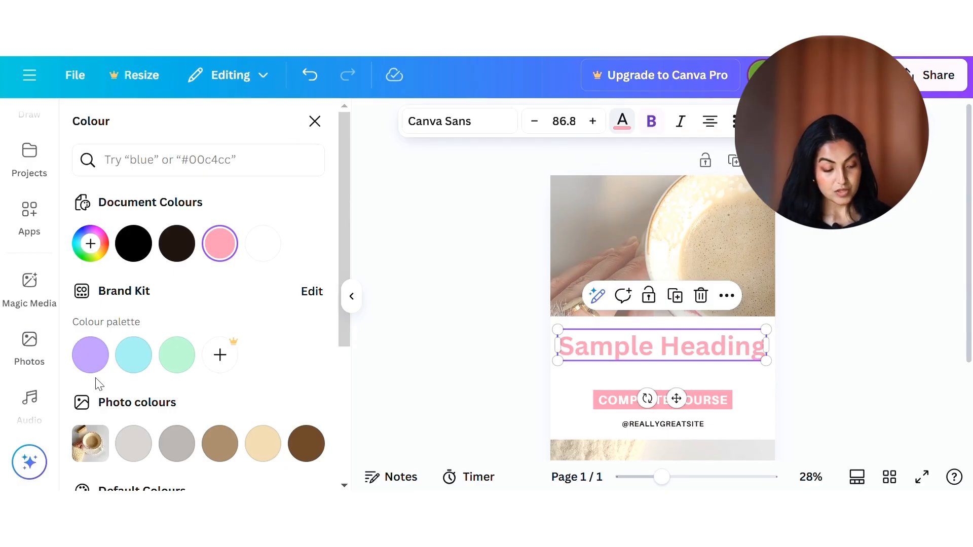
pyautogui.click(133, 243)
pyautogui.click(400, 327)
# Step: Switch to Pinterest, search for "nail design" and enlarge the "50 Cutest Spring Nails" pin to examine its layout
pyautogui.scroll(-2, 400, 326)
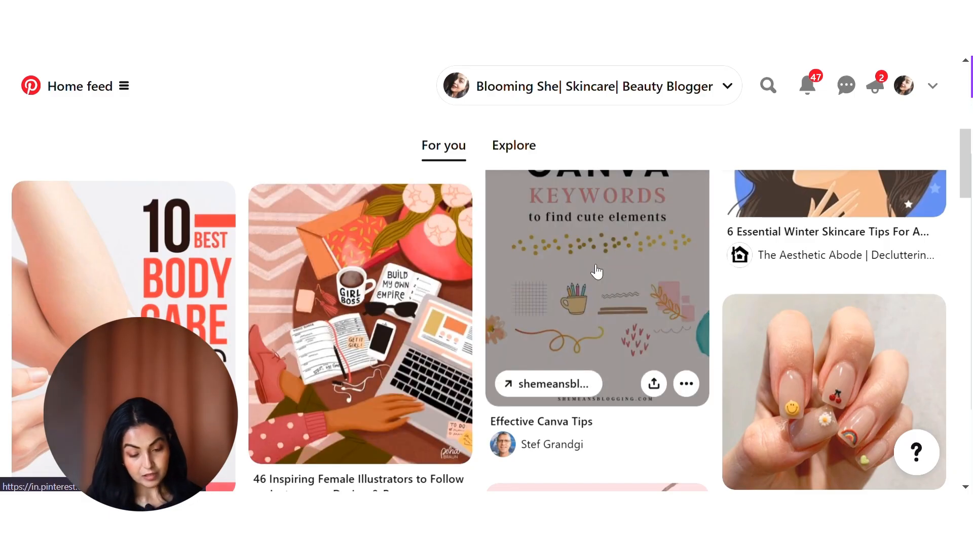
pyautogui.scroll(-1, 597, 272)
pyautogui.scroll(-10, 597, 273)
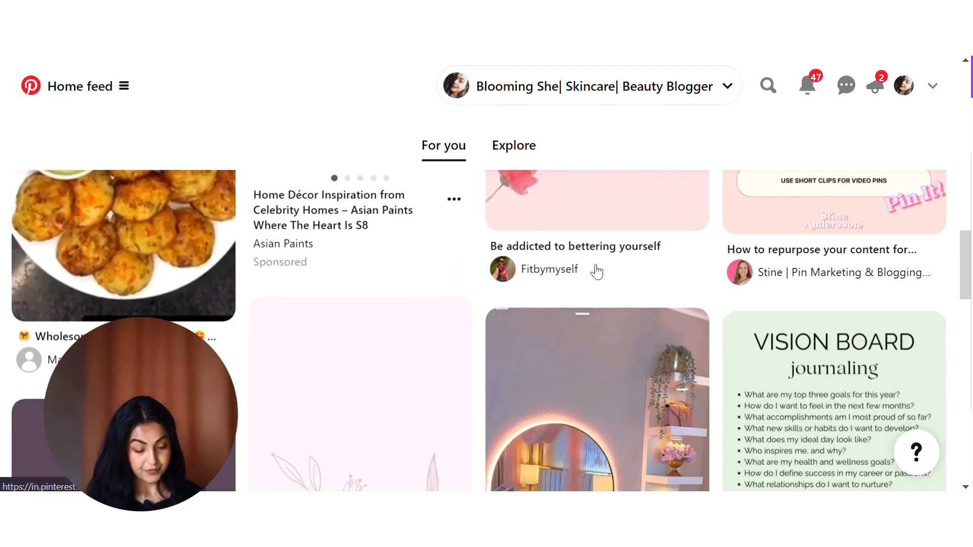
pyautogui.scroll(-3, 597, 272)
pyautogui.click(768, 85)
pyautogui.write('nail designs')
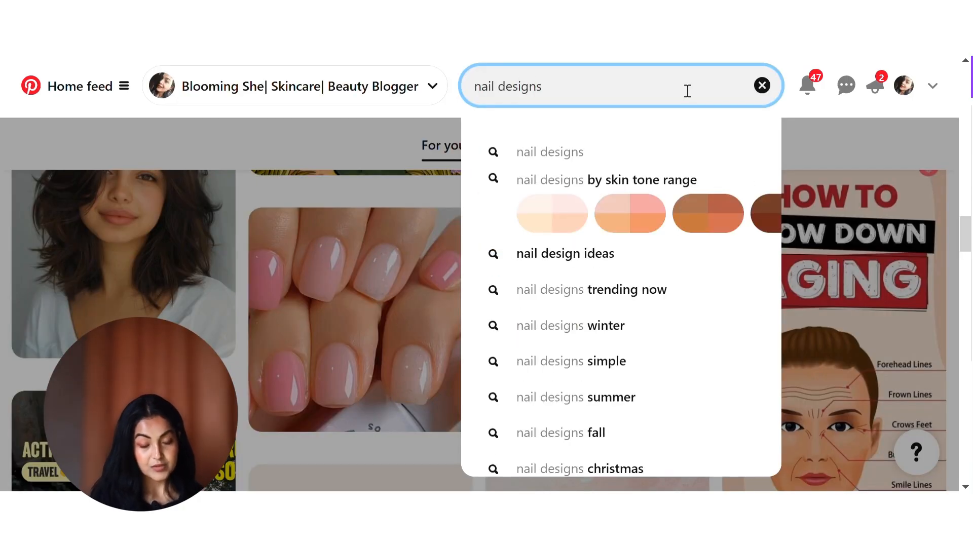
pyautogui.press('Return')
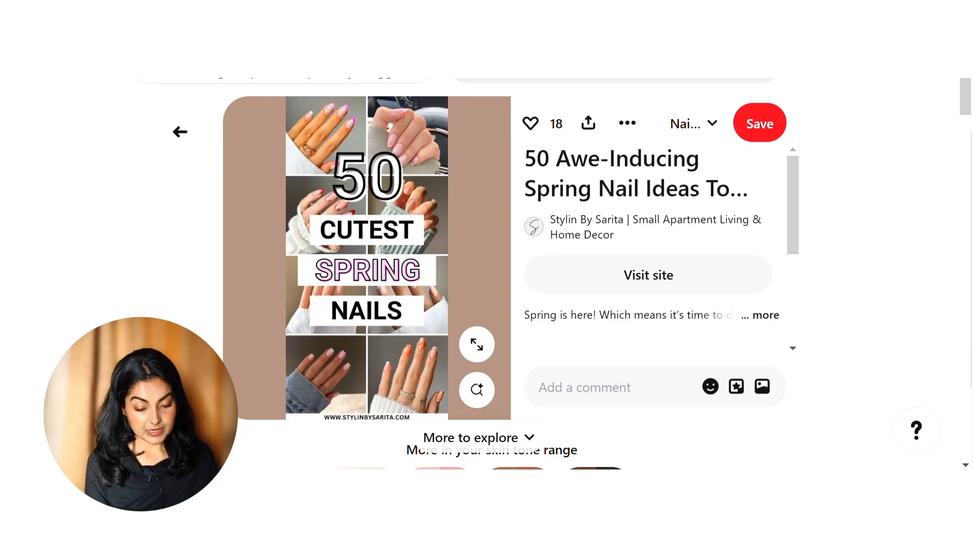
pyautogui.click(504, 143)
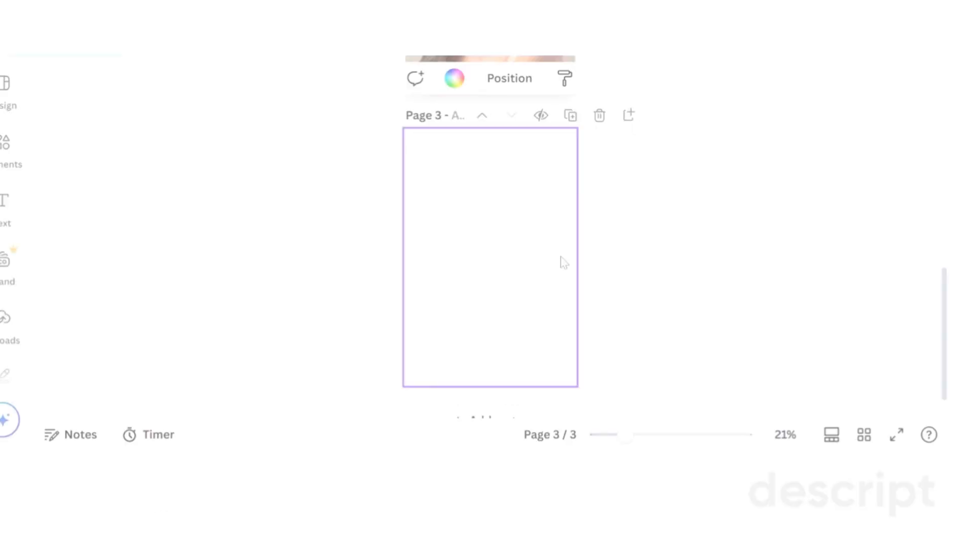
pyautogui.keyDown('ctrl'); pyautogui.scroll(5, 564, 263); pyautogui.keyUp('ctrl')
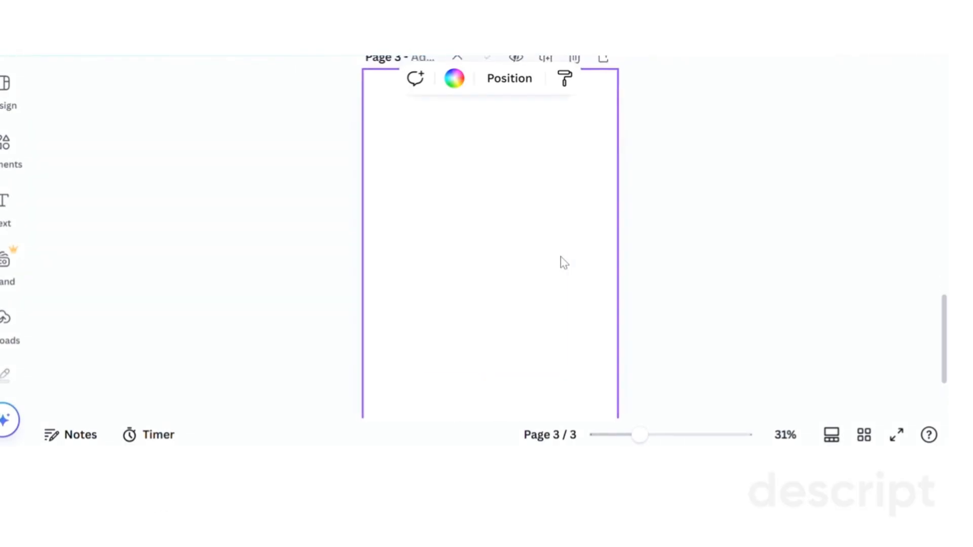
# Step: Switch to Canva, go to the blank page 3 and search the photo library for "nail"
pyautogui.keyDown('ctrl'); pyautogui.scroll(-2, 564, 263); pyautogui.keyUp('ctrl')
pyautogui.moveTo(633, 435)
pyautogui.mouseDown()
pyautogui.moveTo(597, 436)
pyautogui.moveTo(623, 434)
pyautogui.mouseUp()
pyautogui.click(4, 232)
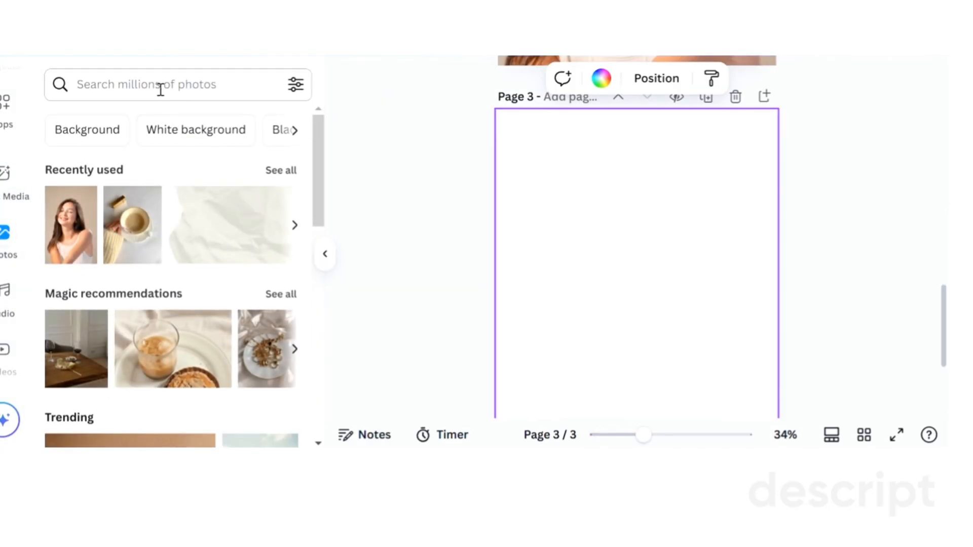
pyautogui.click(163, 91)
pyautogui.write('nail')
pyautogui.press('Return')
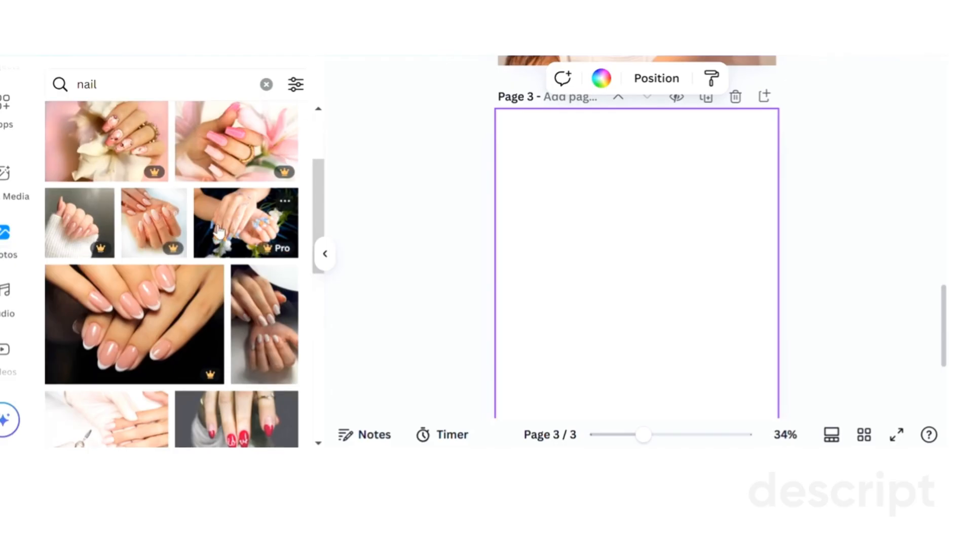
# Step: Add the free photo of hands beside dried lavender to page 3 and set it as the page background
pyautogui.scroll(-2, 219, 232)
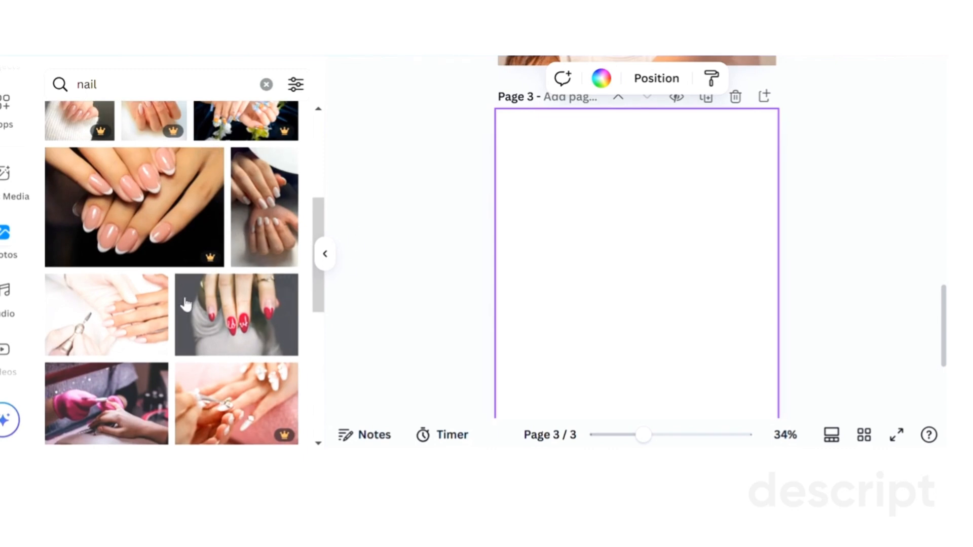
pyautogui.scroll(-2, 190, 293)
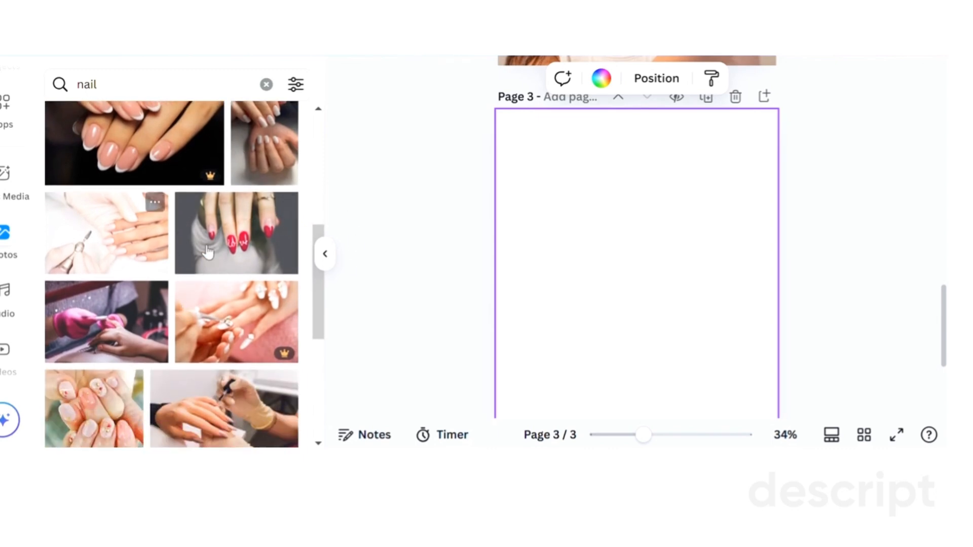
pyautogui.scroll(-5, 185, 250)
pyautogui.click(262, 325)
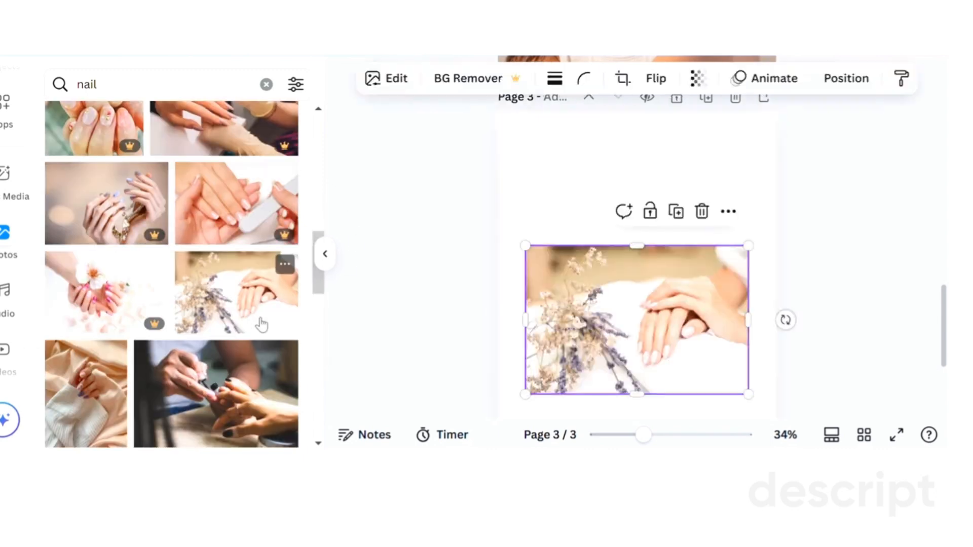
pyautogui.rightClick(693, 283)
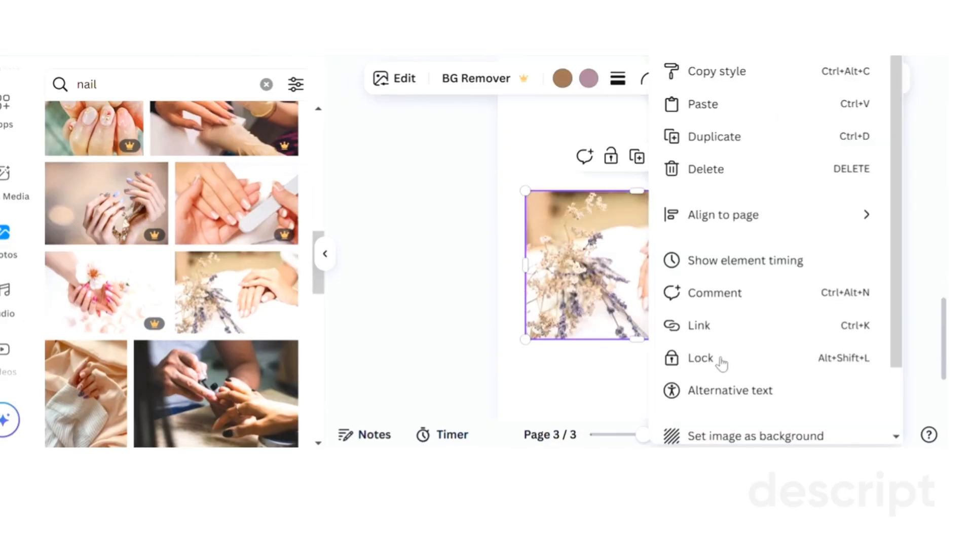
pyautogui.click(736, 439)
# Step: Enlarge and reposition the background photo within its crop so the hands and part of the lavender fill the page
pyautogui.doubleClick(681, 299)
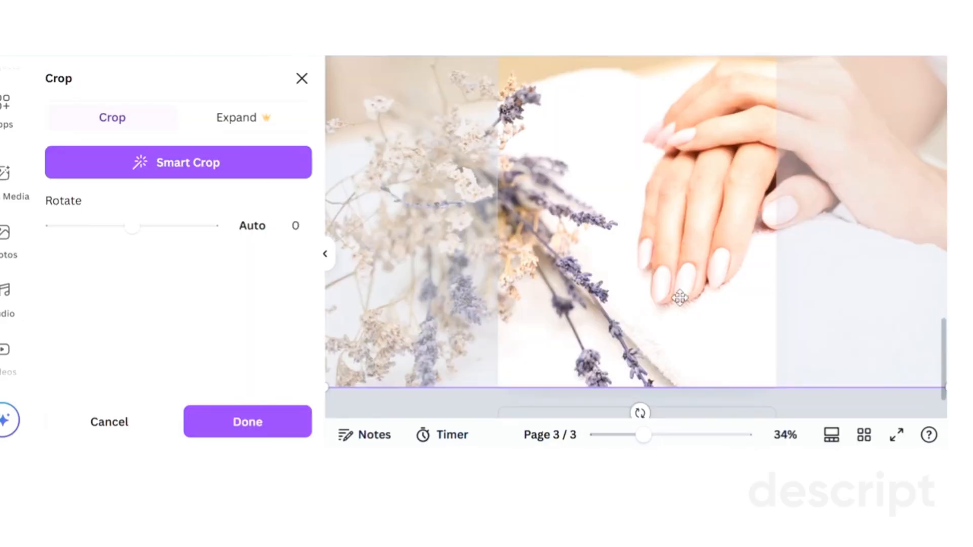
pyautogui.moveTo(681, 299); pyautogui.dragTo(625, 302)
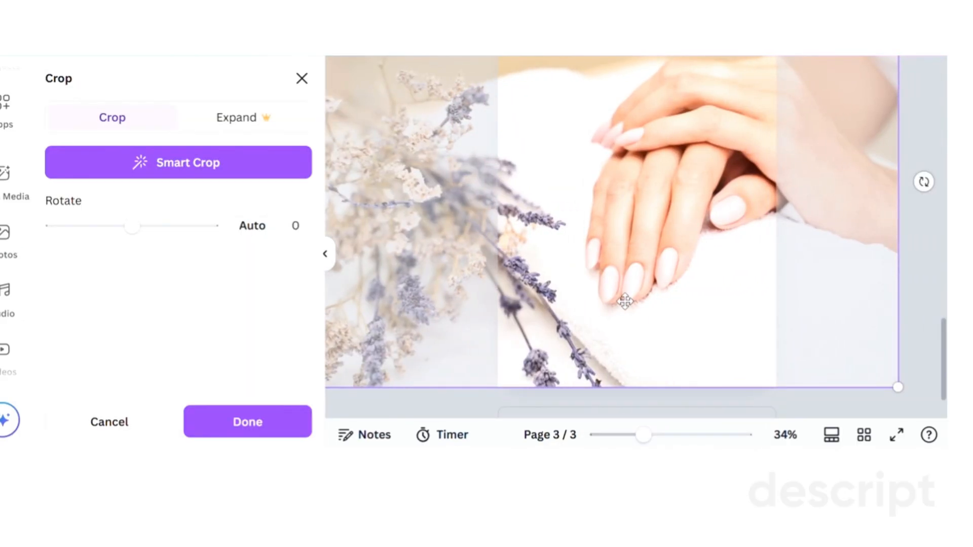
pyautogui.click(919, 274)
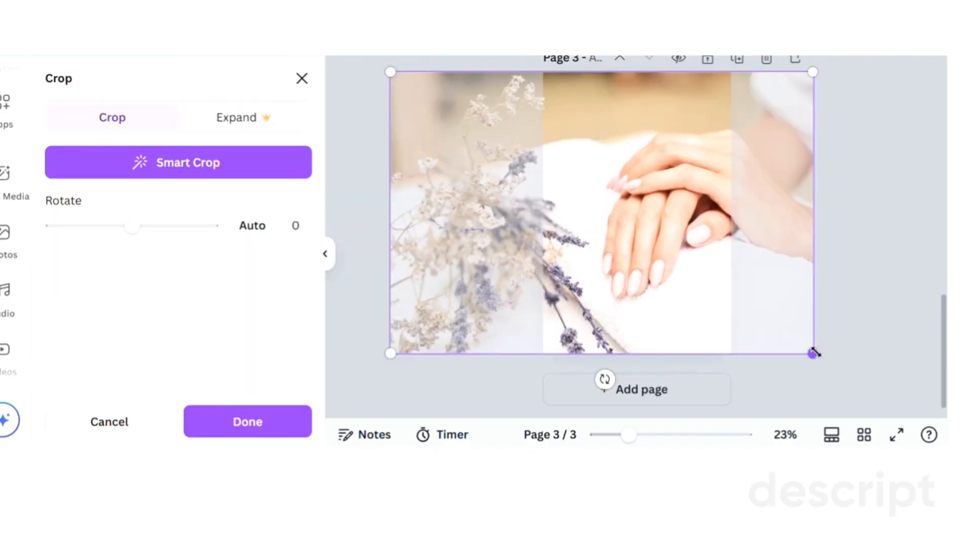
pyautogui.moveTo(814, 353); pyautogui.dragTo(870, 408)
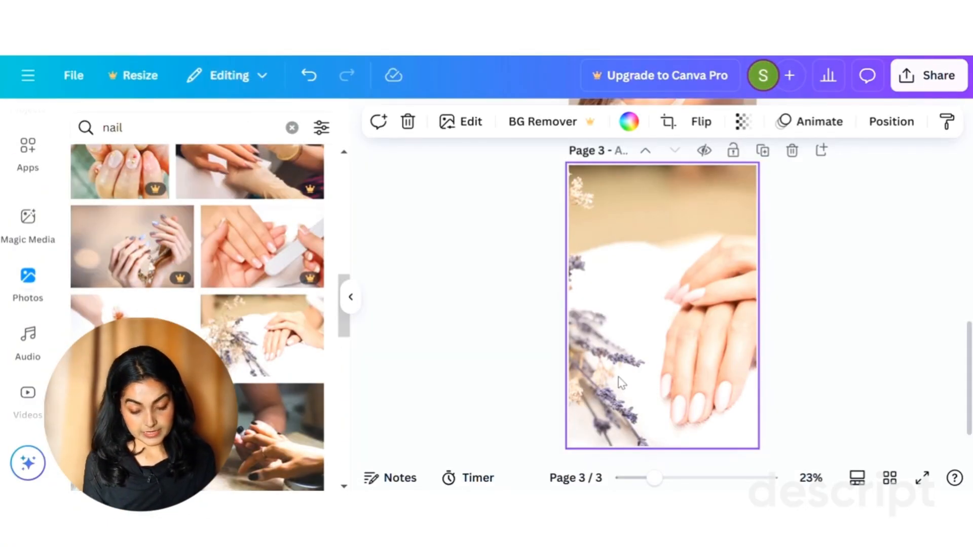
# Step: Add a text box over the background photo, enlarge it and set its font size to 75
pyautogui.press('t')
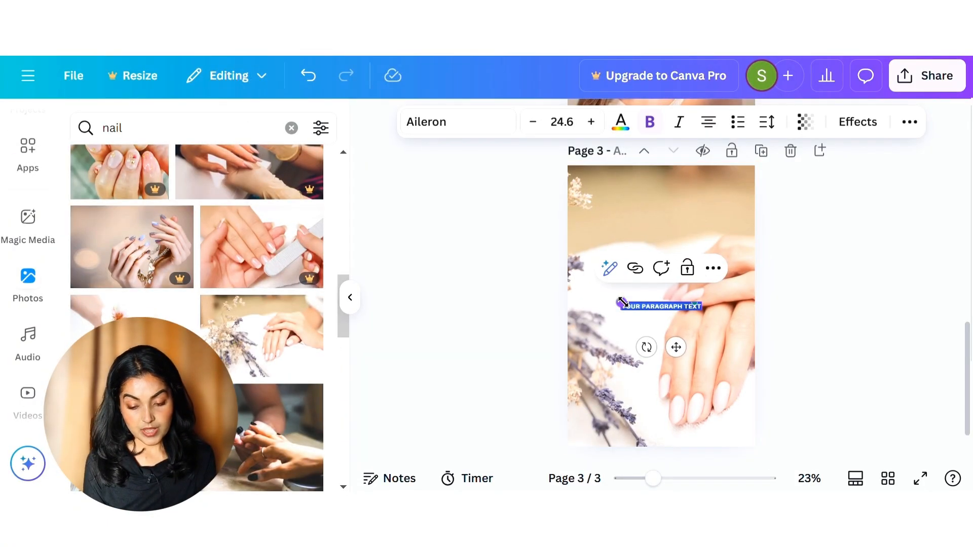
pyautogui.moveTo(618, 301); pyautogui.dragTo(505, 293)
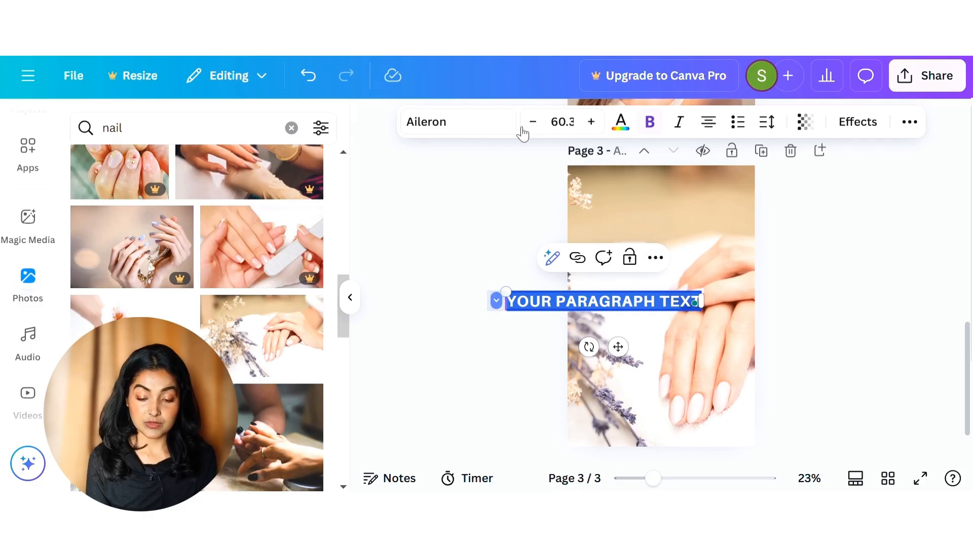
pyautogui.click(561, 122)
pyautogui.moveTo(597, 222); pyautogui.dragTo(598, 362)
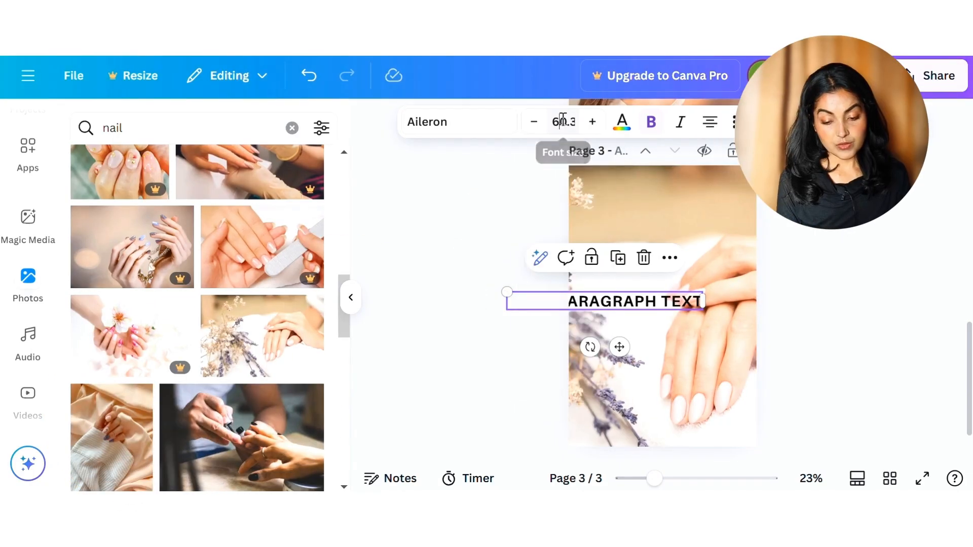
pyautogui.click(562, 120)
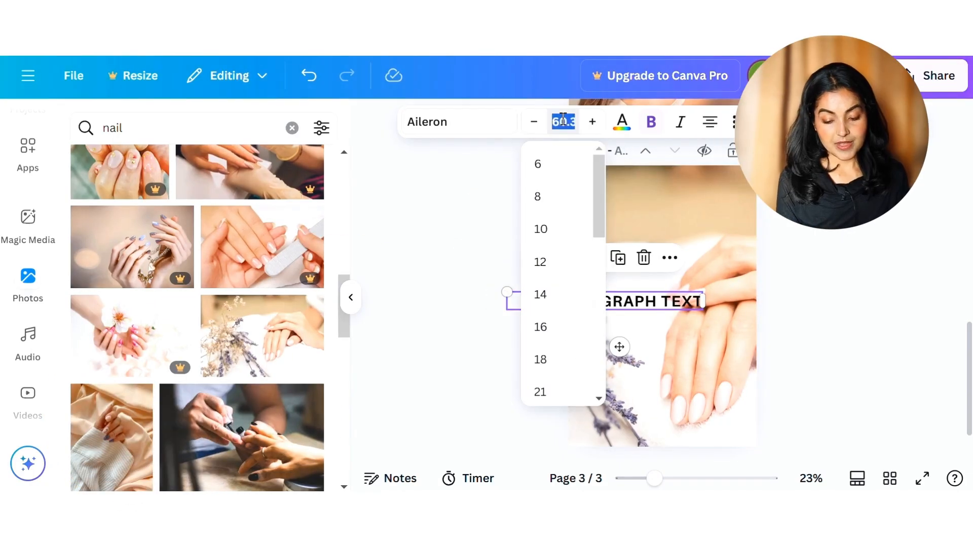
pyautogui.write('75')
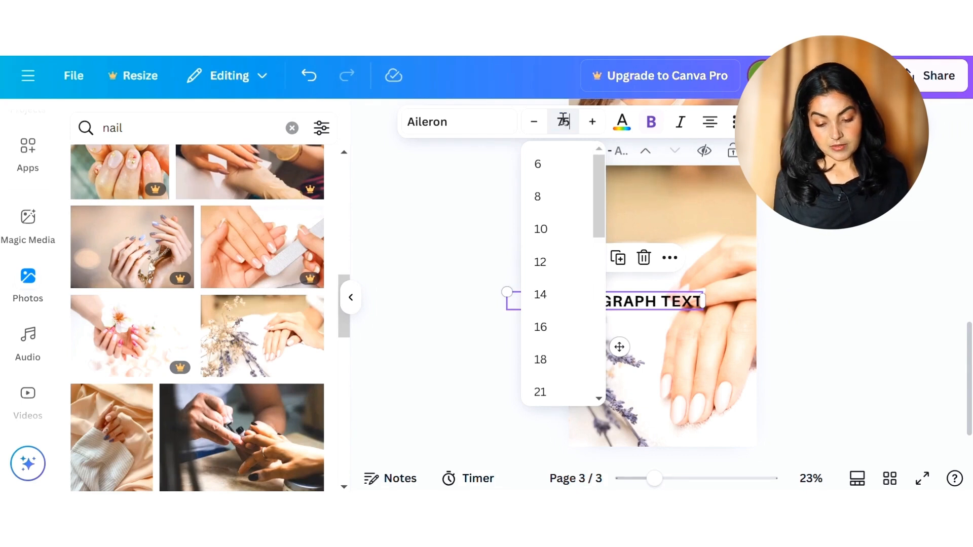
pyautogui.press('Return')
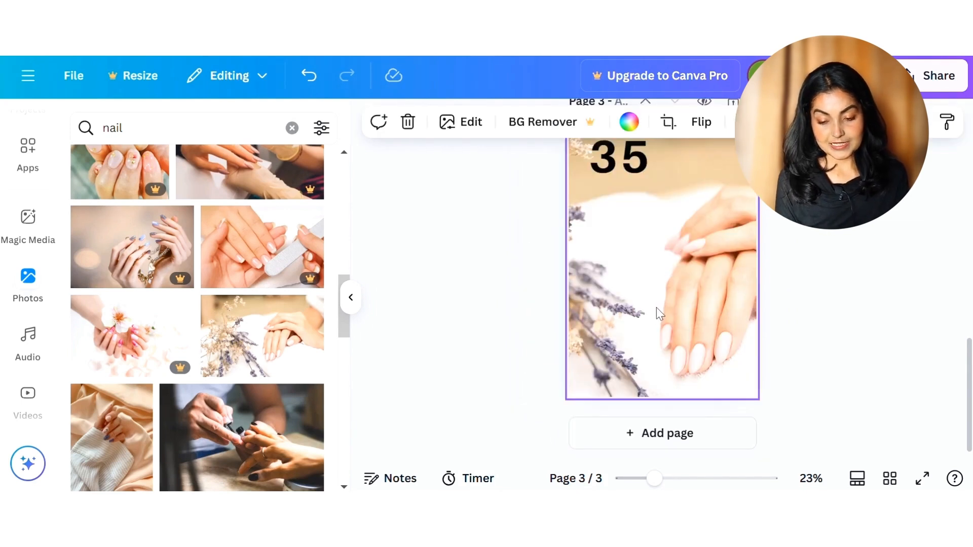
# Step: Position the "SIMPLE" line beneath the "35" and change the font of both texts to Canva Sans
pyautogui.moveTo(598, 246)
pyautogui.mouseDown()
pyautogui.moveTo(573, 240)
pyautogui.moveTo(586, 243)
pyautogui.mouseUp()
pyautogui.click(600, 171)
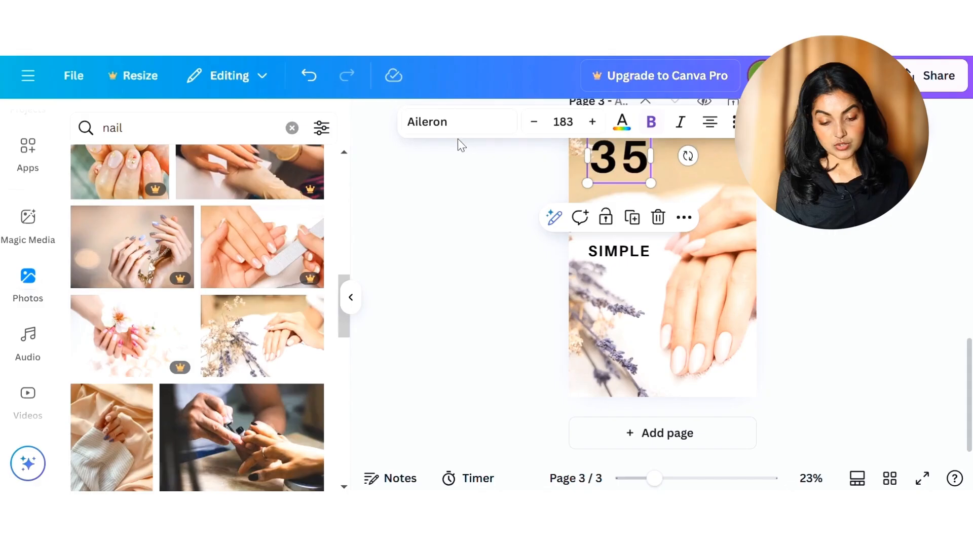
pyautogui.click(619, 160)
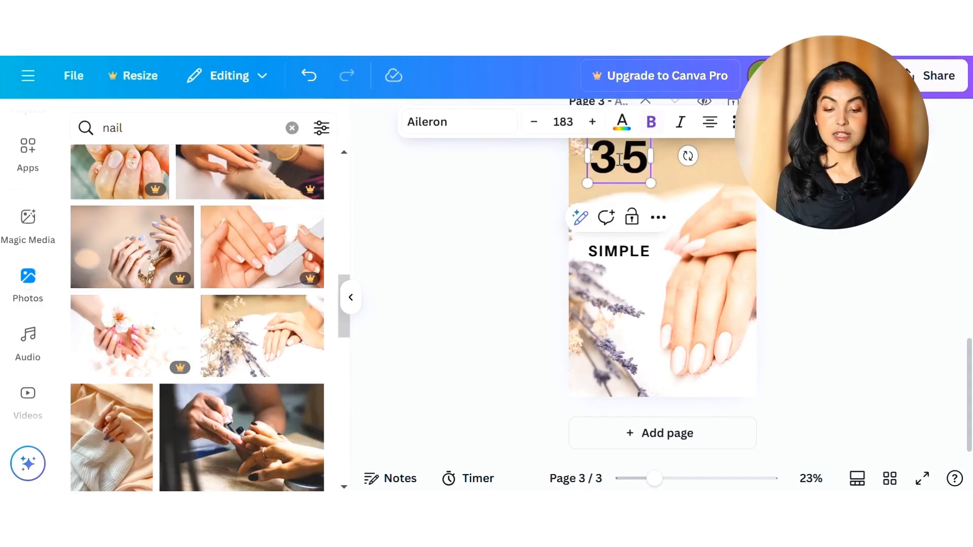
pyautogui.click(459, 122)
pyautogui.scroll(-4, 184, 349)
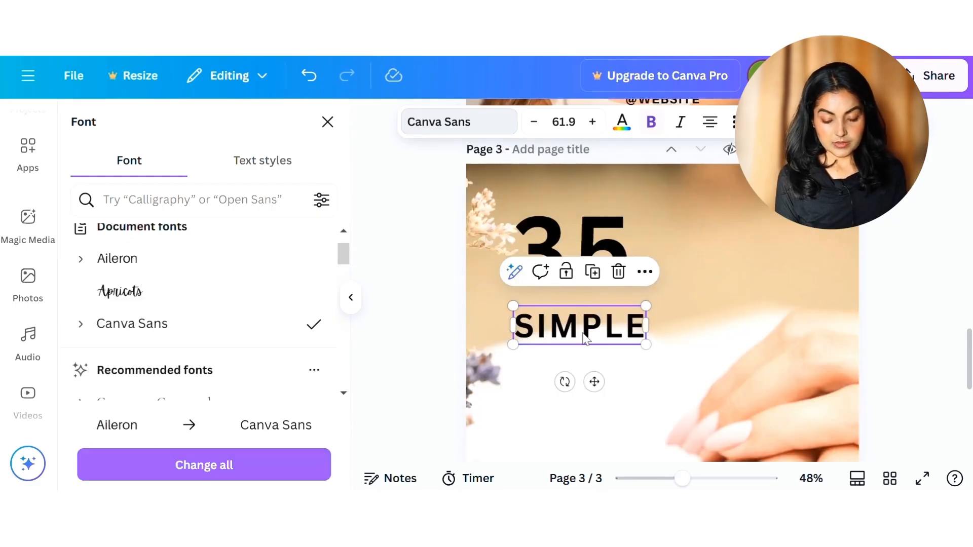
# Step: Duplicate the "SIMPLE" text, replace the copy's wording with "NAIL DESIGNS" and place it just below the original
pyautogui.click(593, 272)
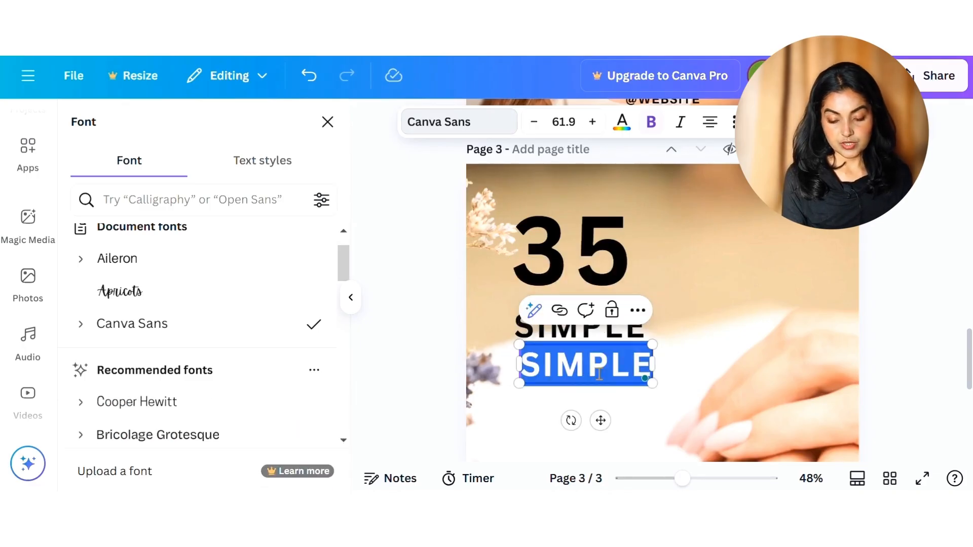
pyautogui.write('N')
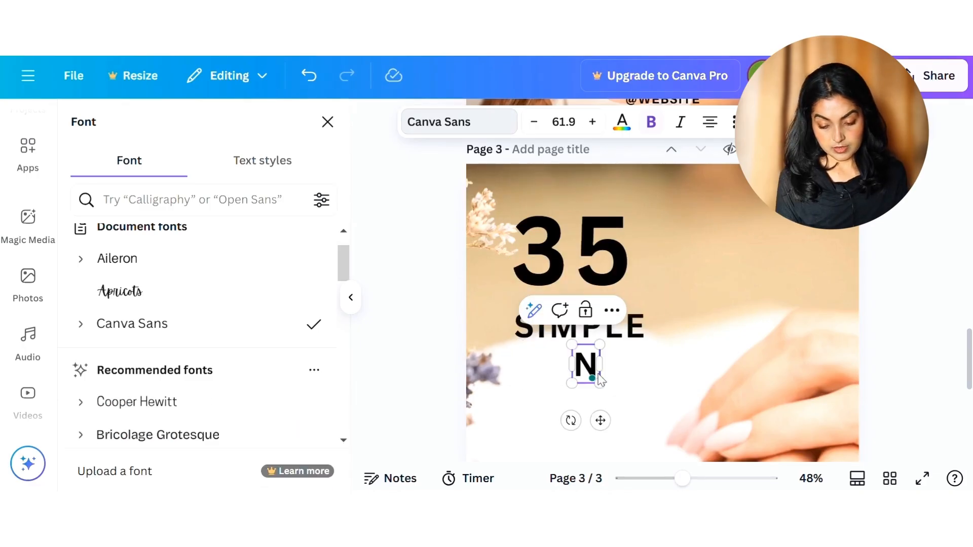
pyautogui.write('AIL DESIGNS')
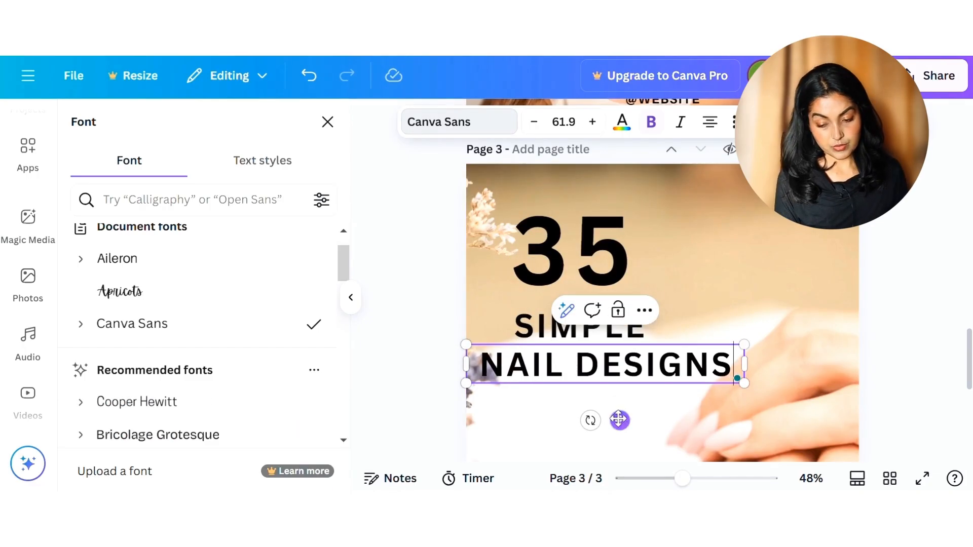
pyautogui.moveTo(618, 420); pyautogui.dragTo(643, 378)
pyautogui.click(571, 354)
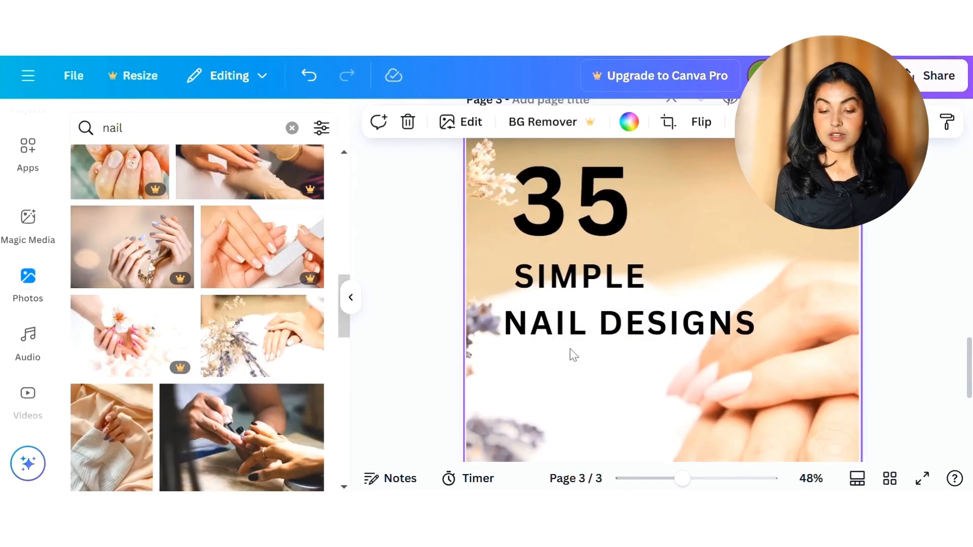
# Step: Change the colour of the "SIMPLE" and "NAIL DESIGNS" texts to brown #926e53 from the hand photo's colours
pyautogui.click(603, 295)
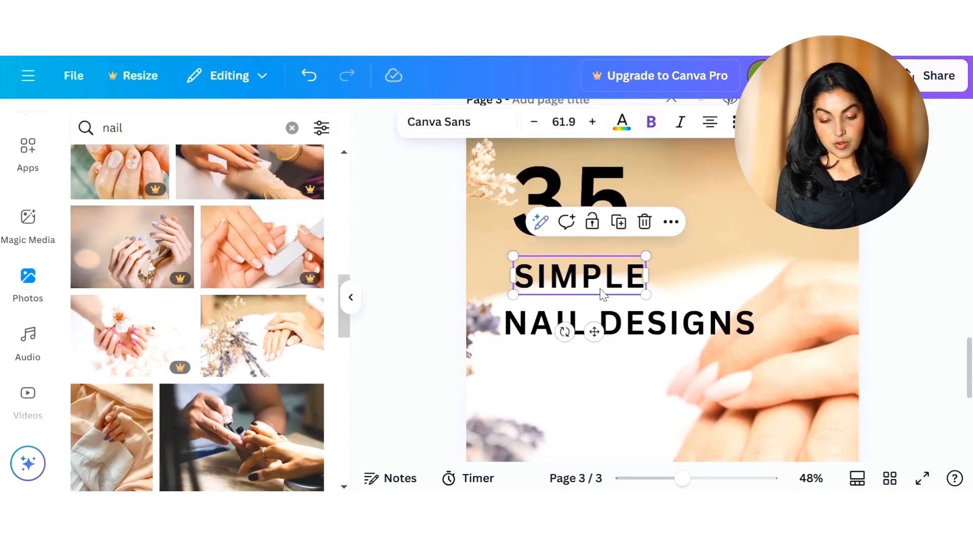
pyautogui.click(622, 125)
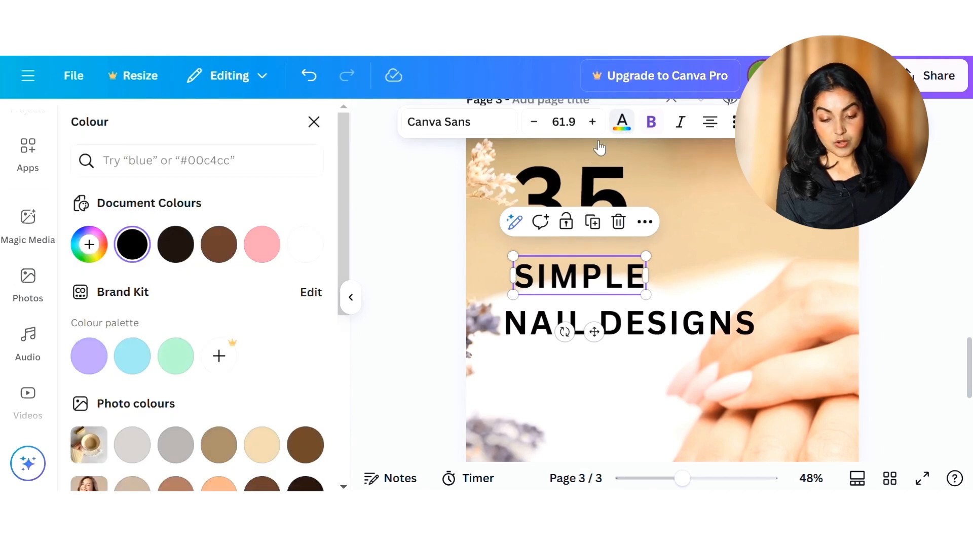
pyautogui.scroll(-2, 111, 378)
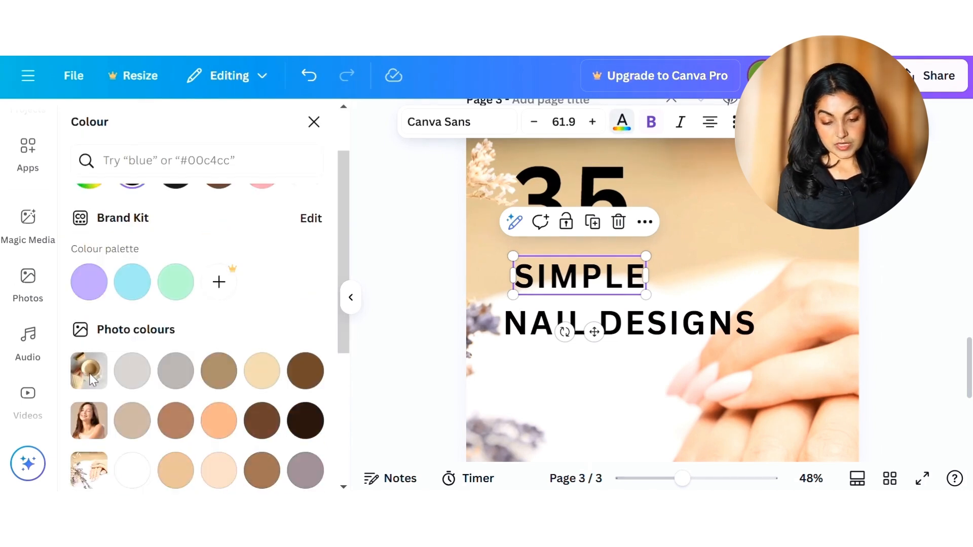
pyautogui.scroll(-3, 197, 395)
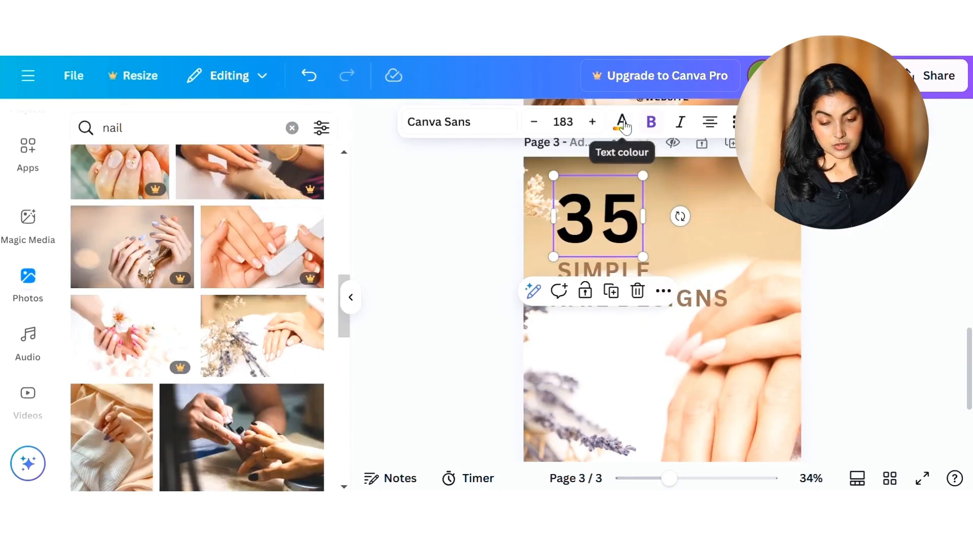
# Step: Change the colour of the "35" text to white from the document colours
pyautogui.click(621, 122)
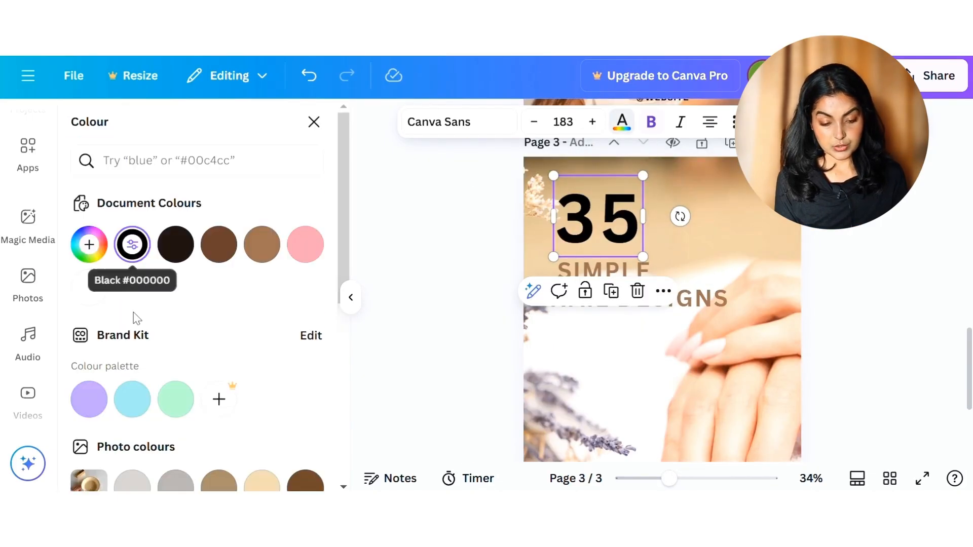
pyautogui.click(89, 287)
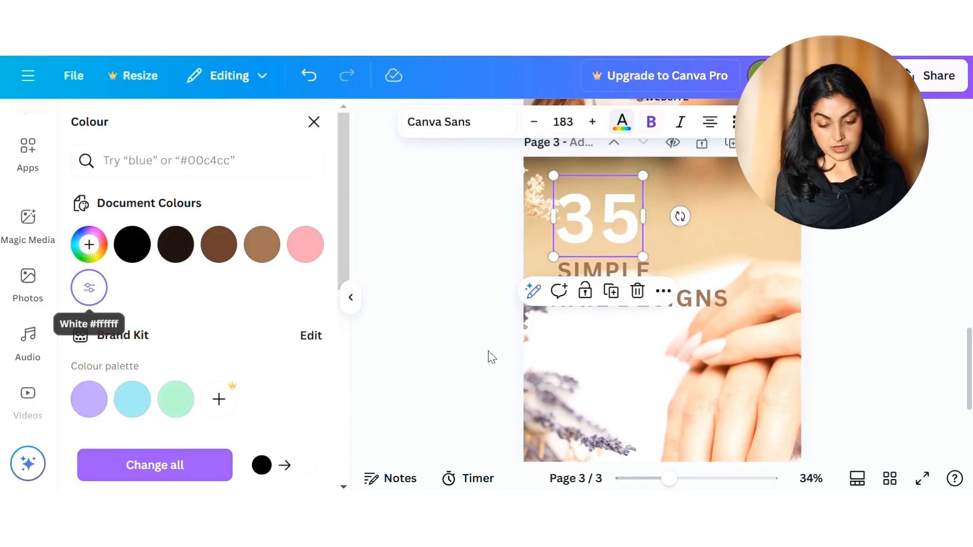
pyautogui.click(441, 363)
# Step: Apply a Shadow effect to the "NAIL DESIGNS" text with offset 50, direction 17 and transparency 46, keeping its brown shadow colour
pyautogui.click(686, 306)
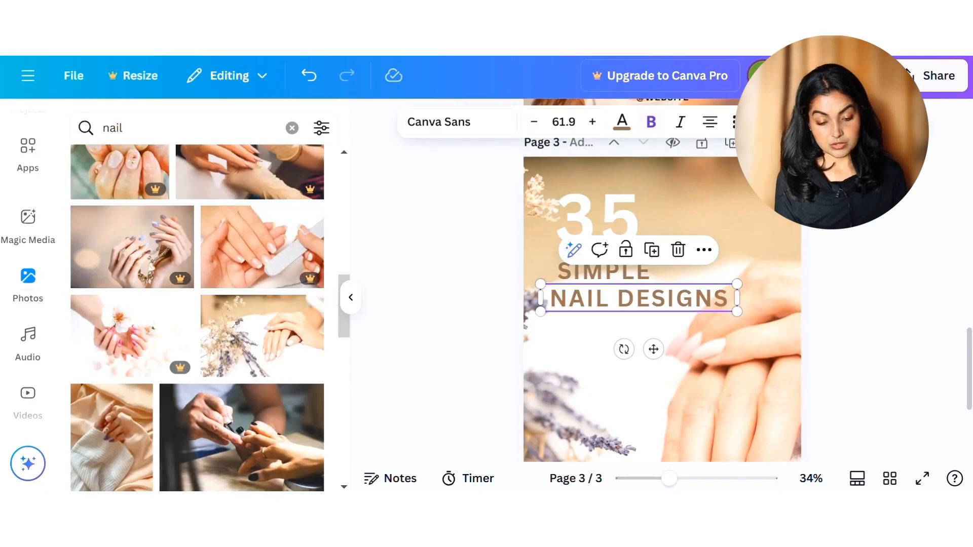
pyautogui.click(810, 122)
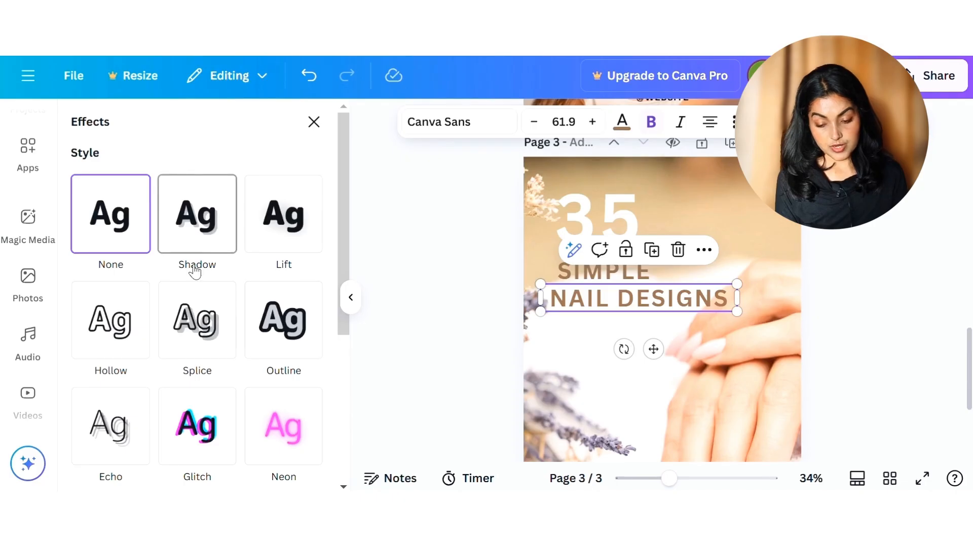
pyautogui.click(198, 244)
pyautogui.moveTo(145, 324)
pyautogui.mouseDown()
pyautogui.moveTo(206, 321)
pyautogui.moveTo(148, 321)
pyautogui.mouseUp()
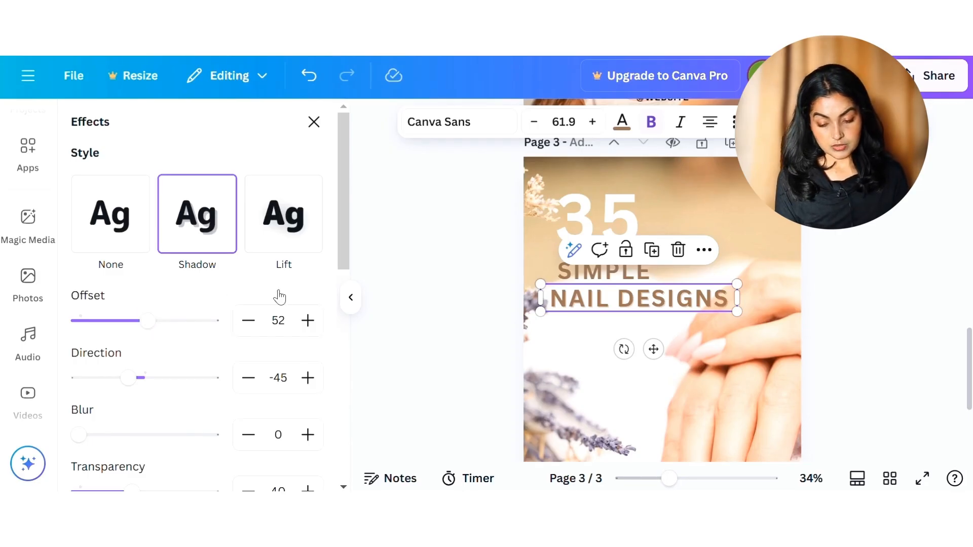
pyautogui.moveTo(147, 320); pyautogui.dragTo(145, 321)
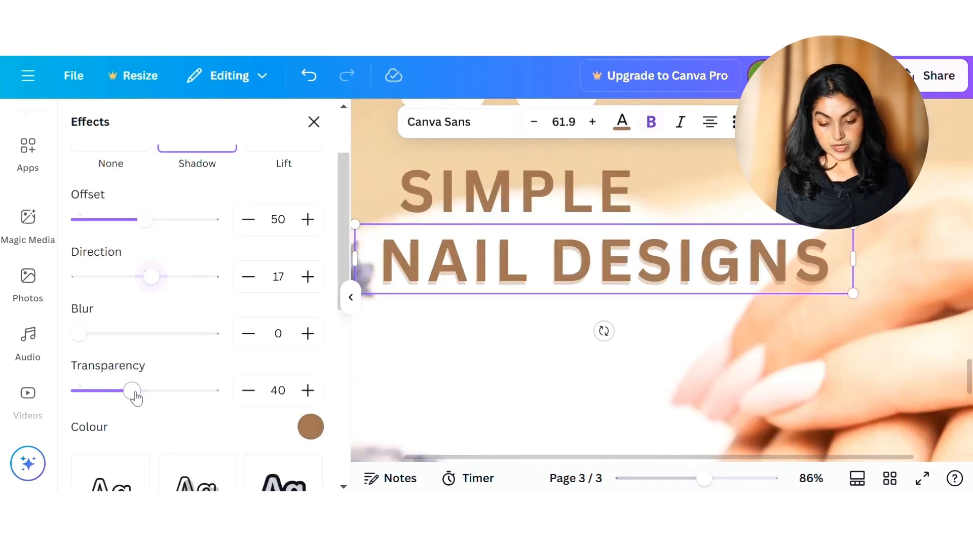
pyautogui.moveTo(136, 397)
pyautogui.mouseDown()
pyautogui.moveTo(159, 397)
pyautogui.moveTo(140, 393)
pyautogui.mouseUp()
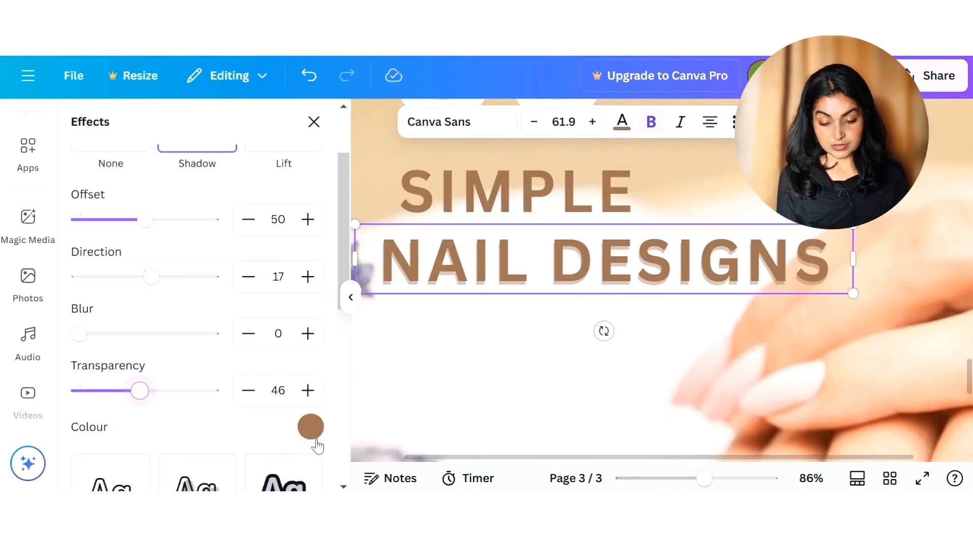
pyautogui.click(306, 432)
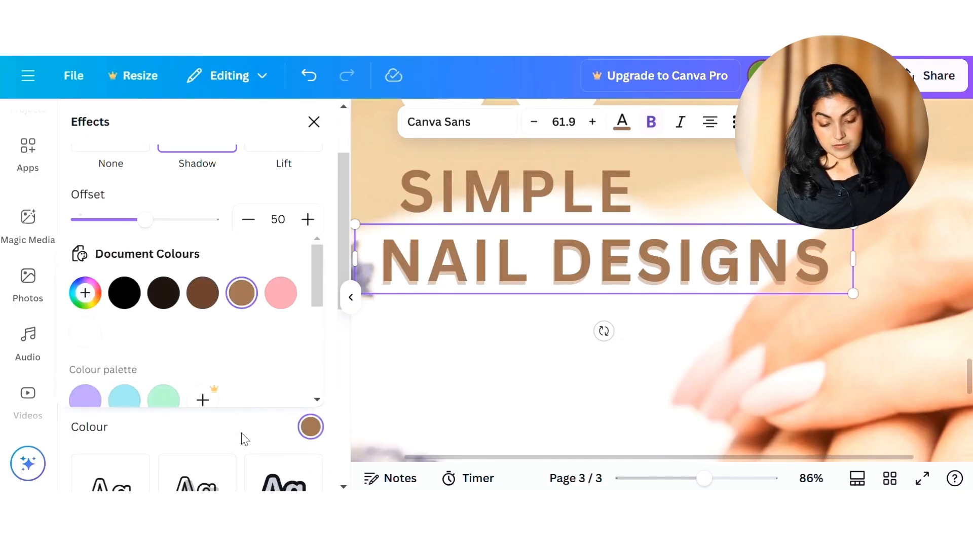
pyautogui.click(570, 365)
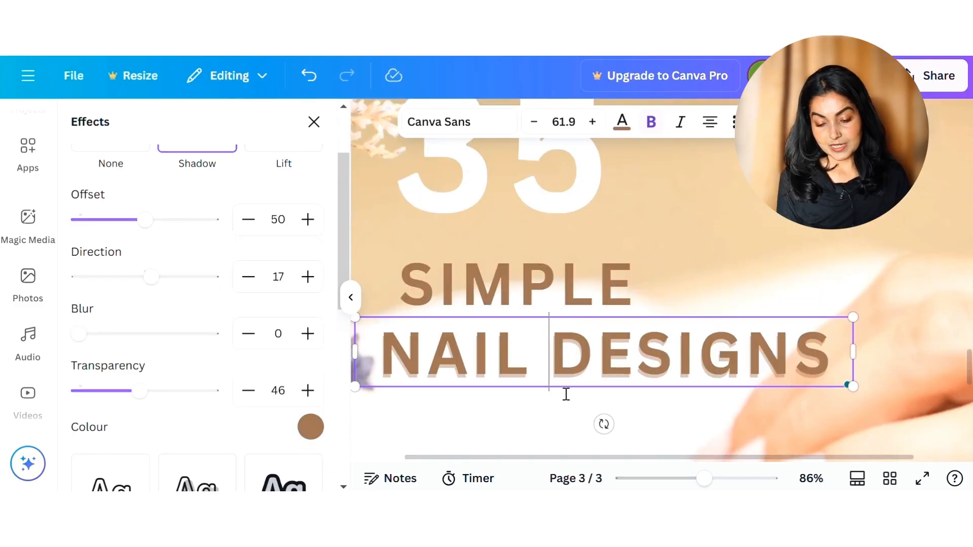
# Step: Copy the style of the "NAIL DESIGNS" text and apply it to the "SIMPLE" text
pyautogui.click(634, 333)
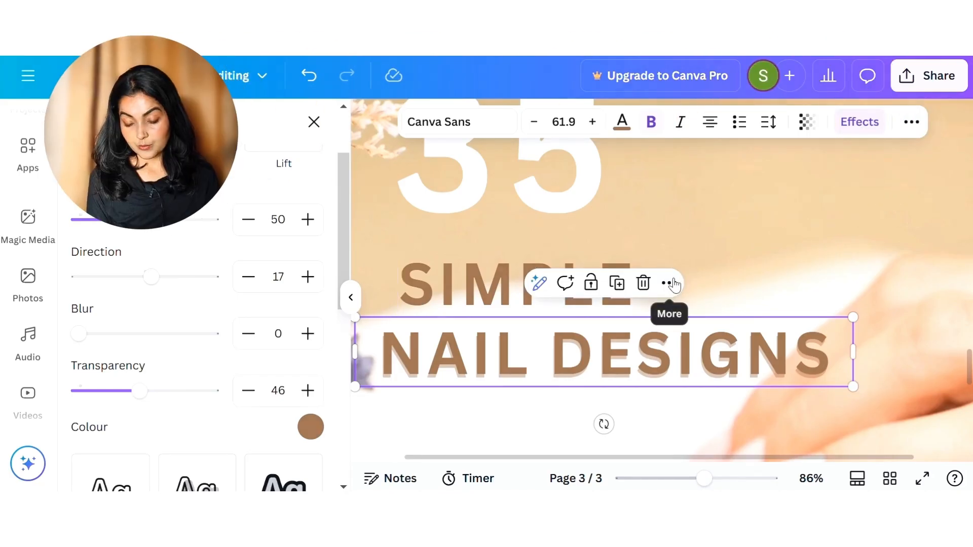
pyautogui.click(669, 283)
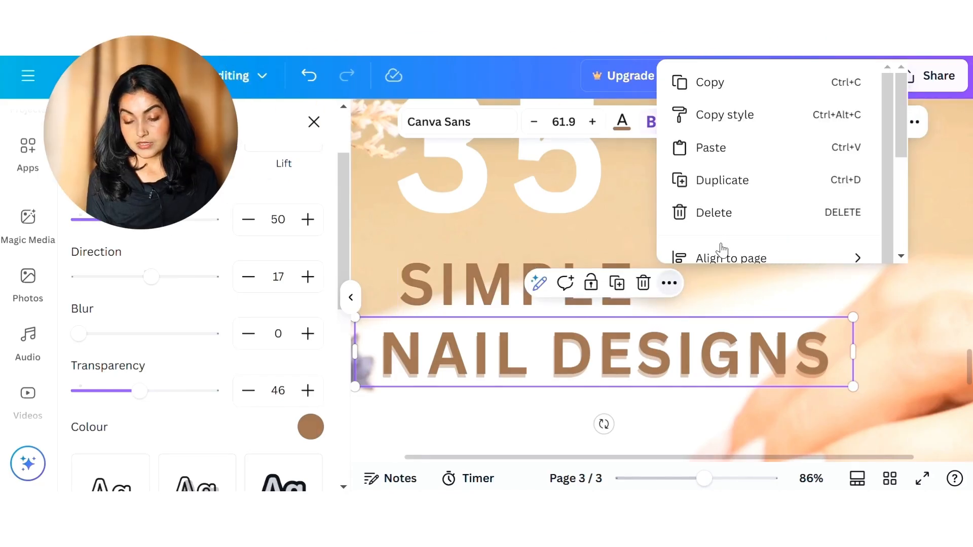
pyautogui.click(759, 113)
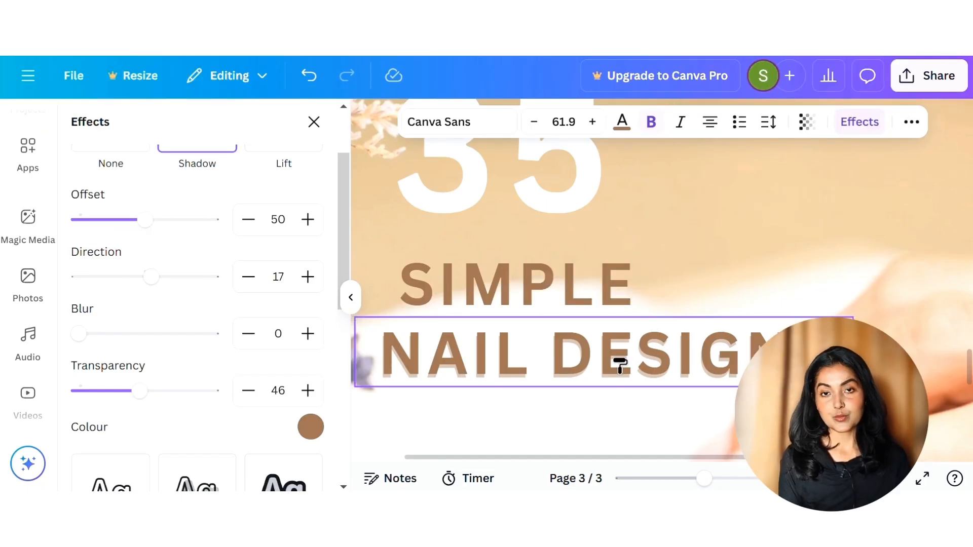
pyautogui.click(598, 302)
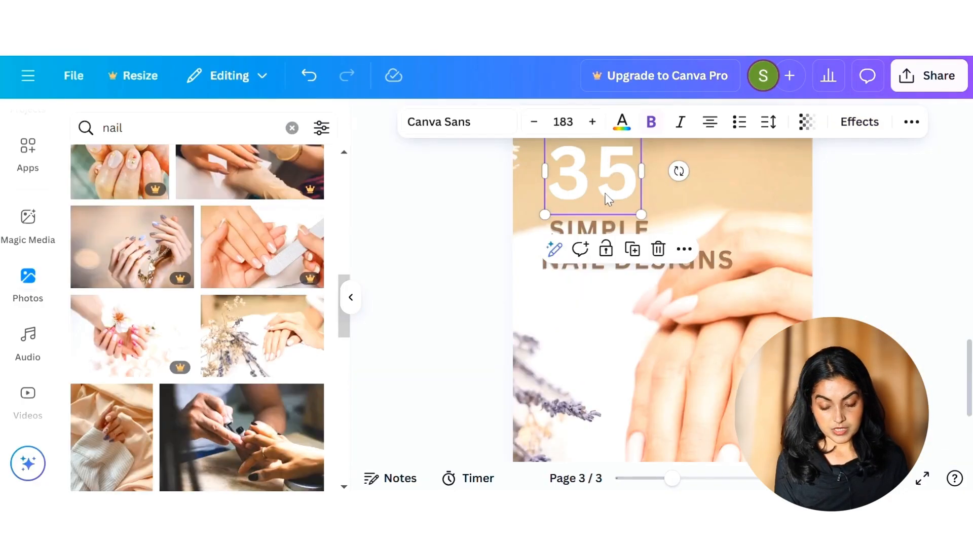
# Step: Enlarge the "35" text to size 275 and apply the Lift effect with its intensity raised above 50
pyautogui.moveTo(643, 213); pyautogui.dragTo(677, 327)
pyautogui.moveTo(652, 248); pyautogui.dragTo(638, 229)
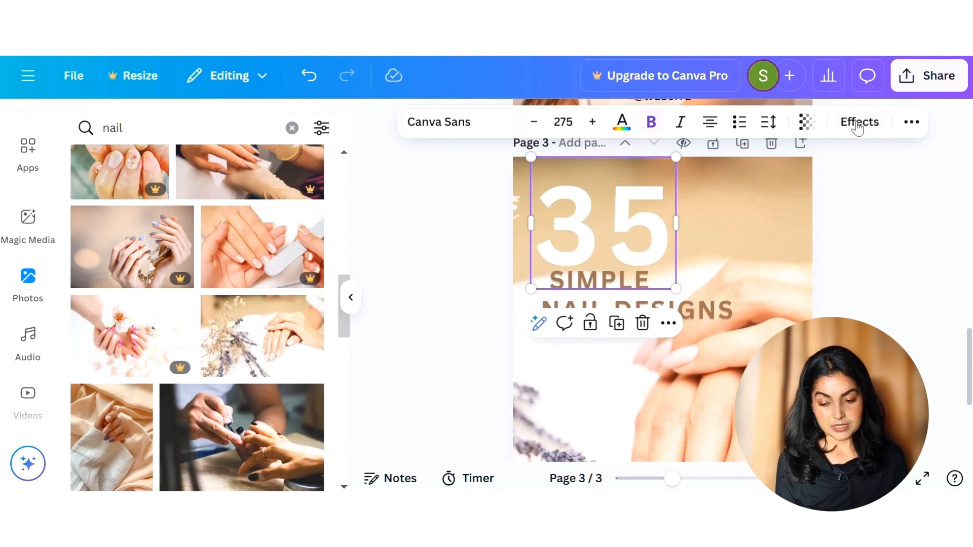
pyautogui.click(858, 129)
pyautogui.click(289, 254)
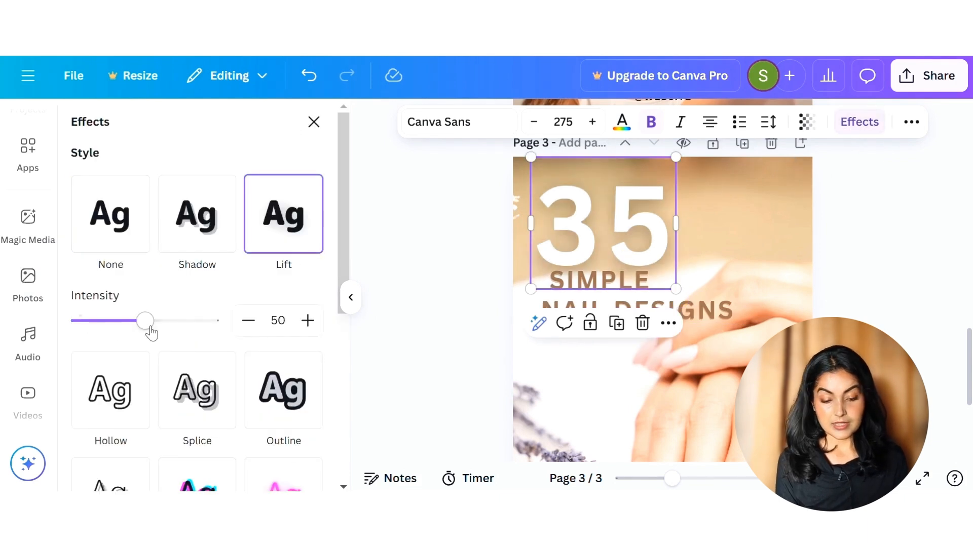
pyautogui.moveTo(156, 327); pyautogui.dragTo(187, 322)
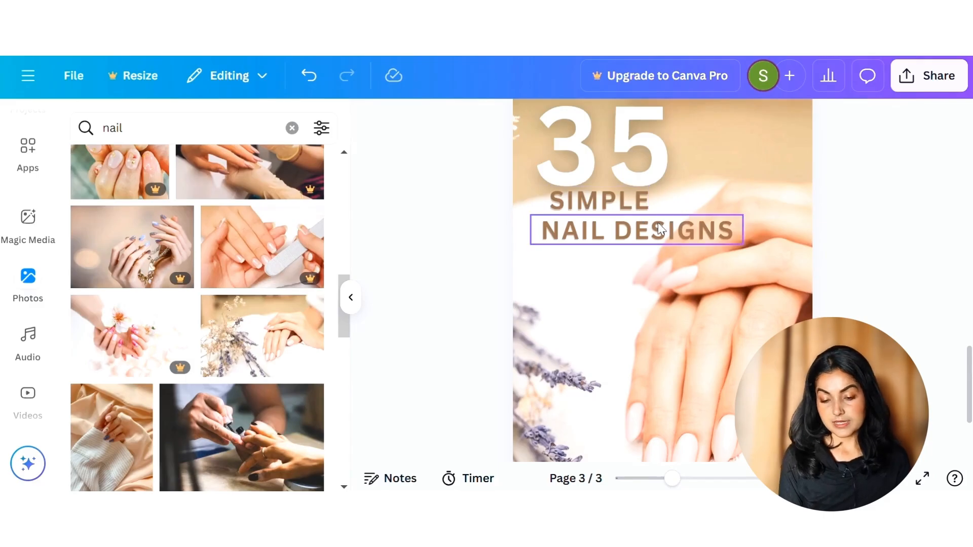
# Step: Move "NAIL DESIGNS" slightly lower and space the "35", "SIMPLE" and "NAIL DESIGNS" texts evenly in the vertical direction
pyautogui.scroll(2, 659, 234)
pyautogui.moveTo(707, 288); pyautogui.dragTo(708, 296)
pyautogui.click(943, 256)
pyautogui.moveTo(462, 172); pyautogui.dragTo(713, 284)
pyautogui.click(911, 123)
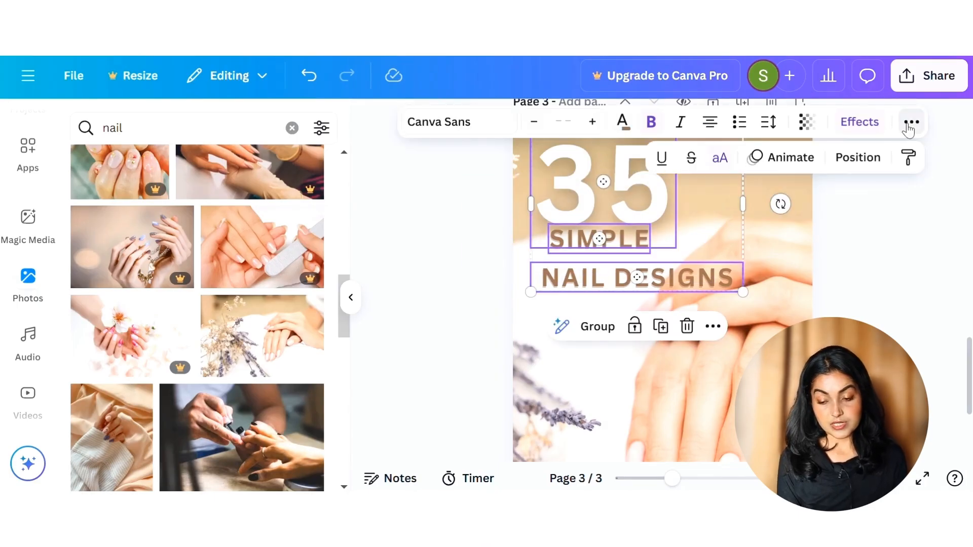
pyautogui.click(860, 165)
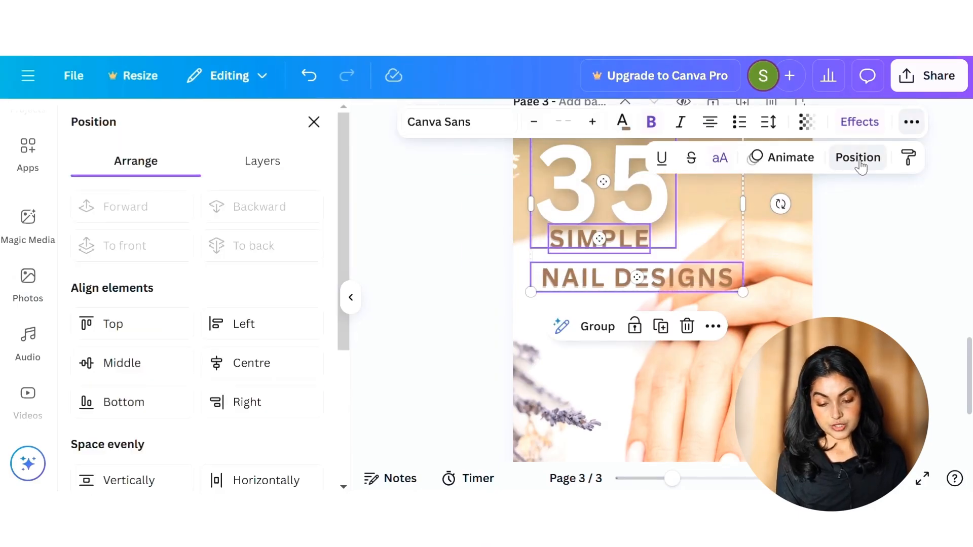
pyautogui.scroll(-3, 172, 367)
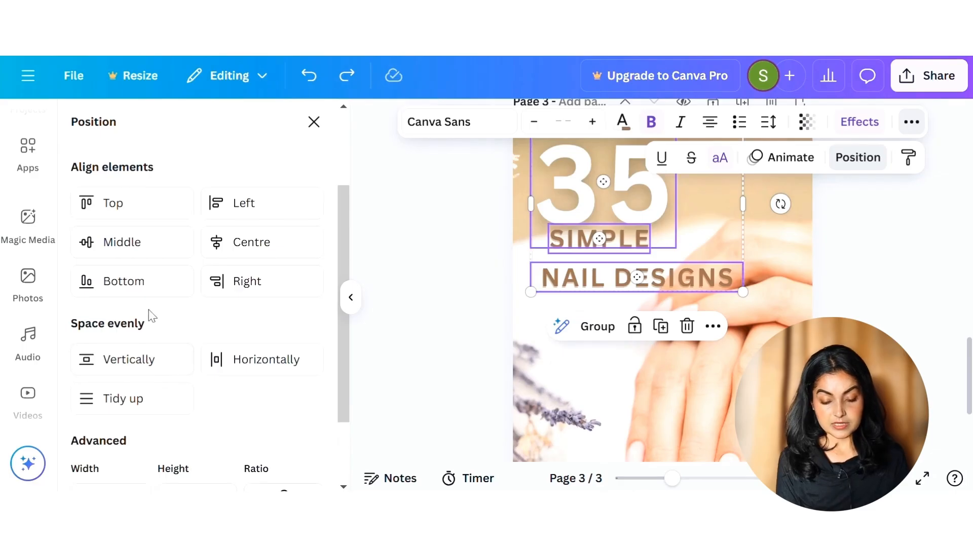
pyautogui.click(140, 357)
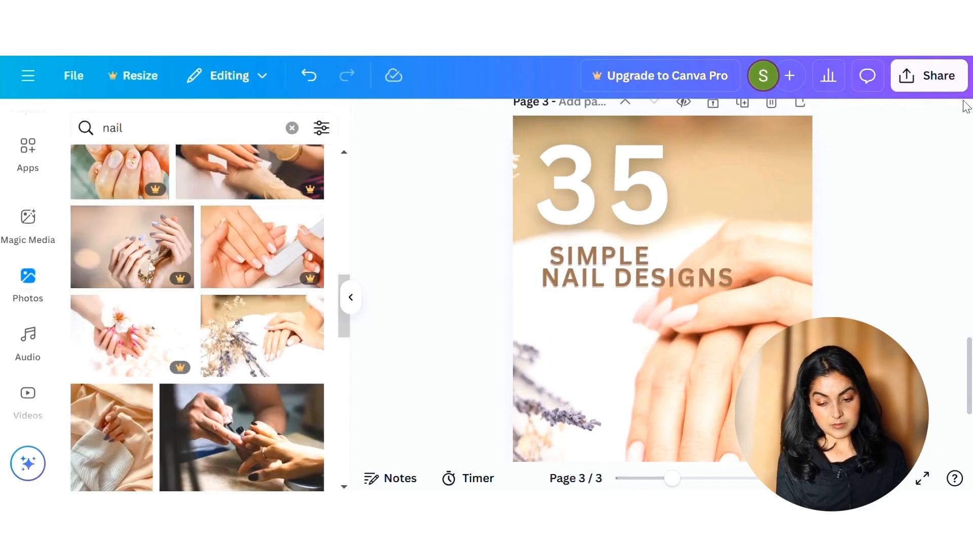
# Step: Align the "35", "SIMPLE" and "NAIL DESIGNS" texts along their left edges
pyautogui.moveTo(583, 317); pyautogui.dragTo(578, 182)
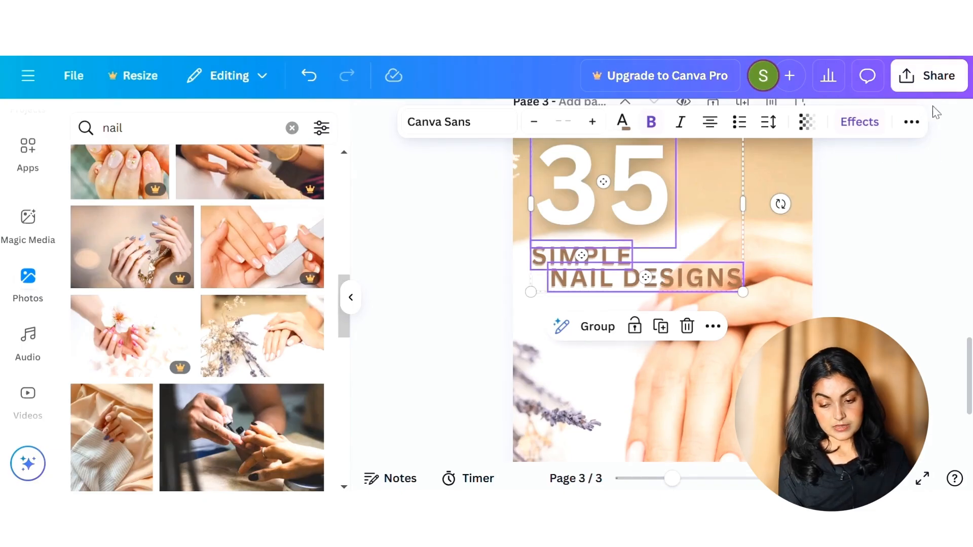
pyautogui.click(912, 121)
pyautogui.click(858, 157)
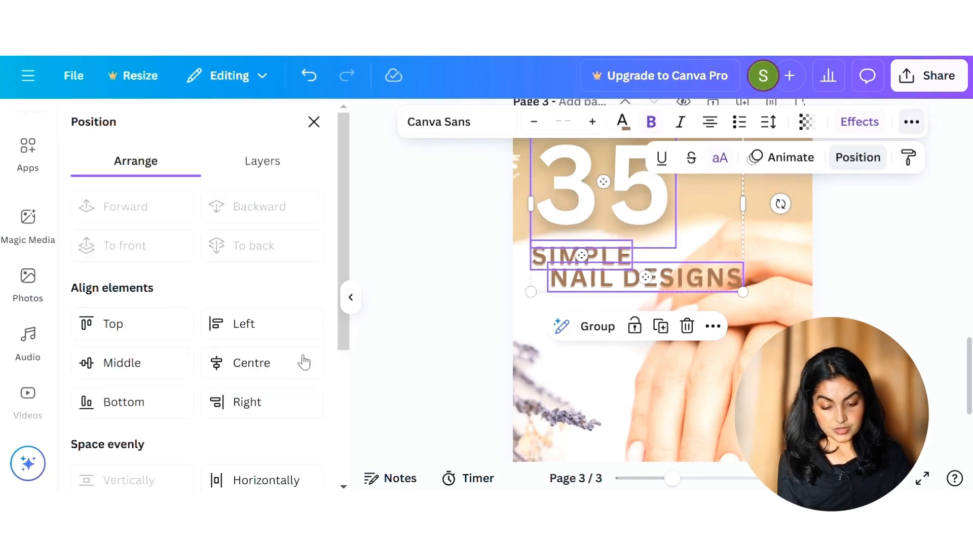
pyautogui.click(243, 324)
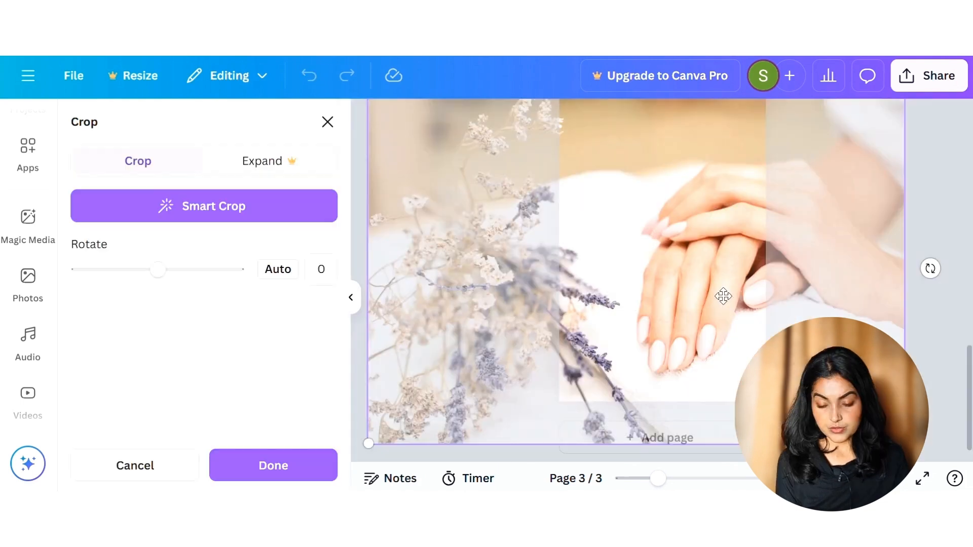
pyautogui.moveTo(724, 314); pyautogui.dragTo(724, 341)
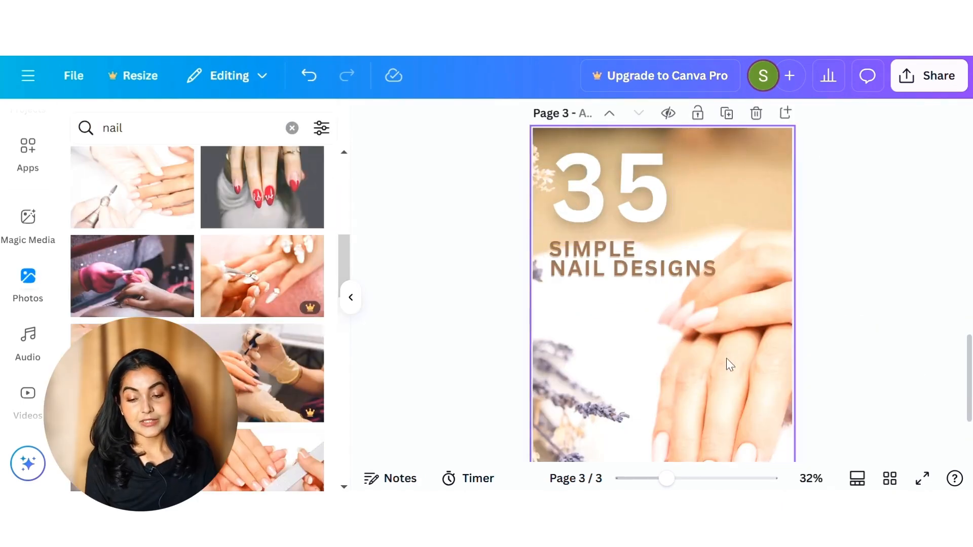
# Step: On page 2, break the "Skincare Routine" text onto two lines and enlarge it together with its white background box
pyautogui.scroll(-1, 741, 350)
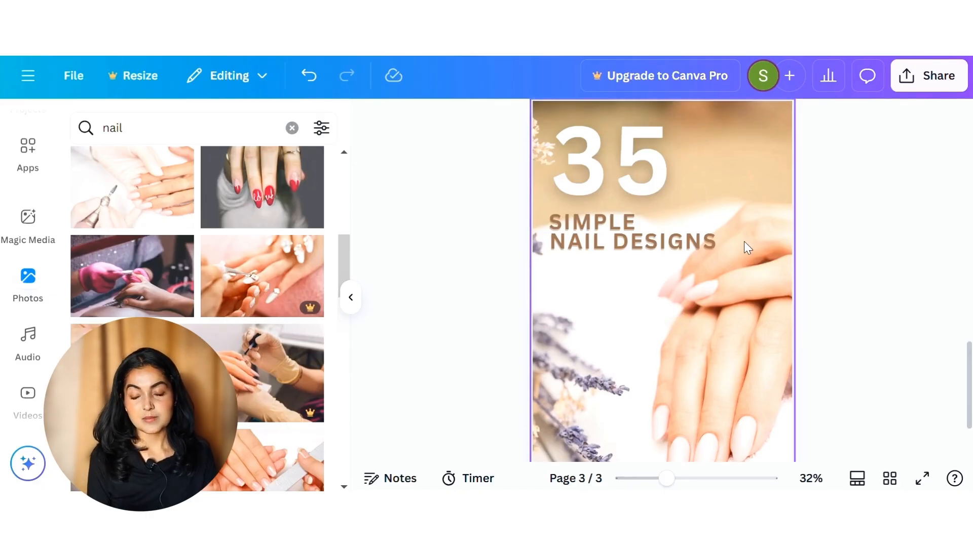
pyautogui.scroll(1, 744, 242)
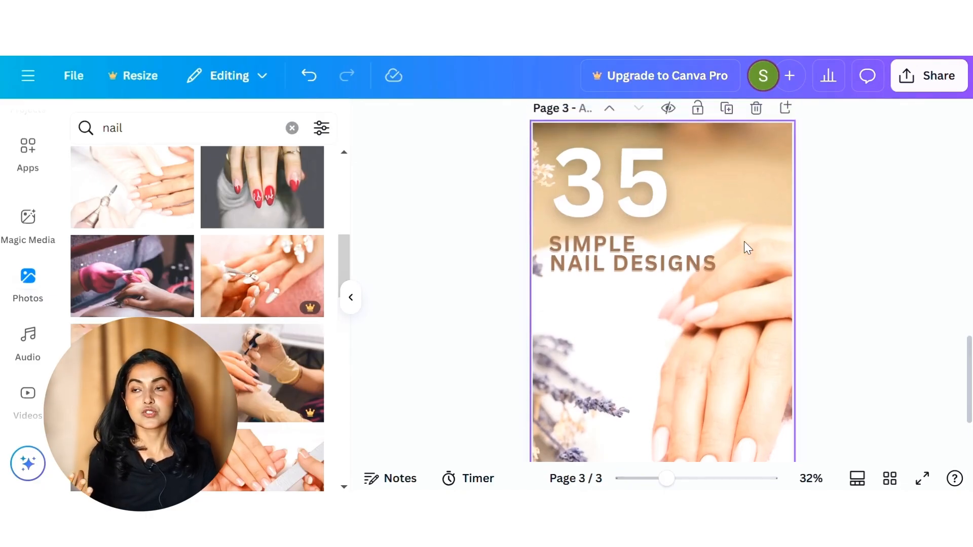
pyautogui.scroll(10, 744, 241)
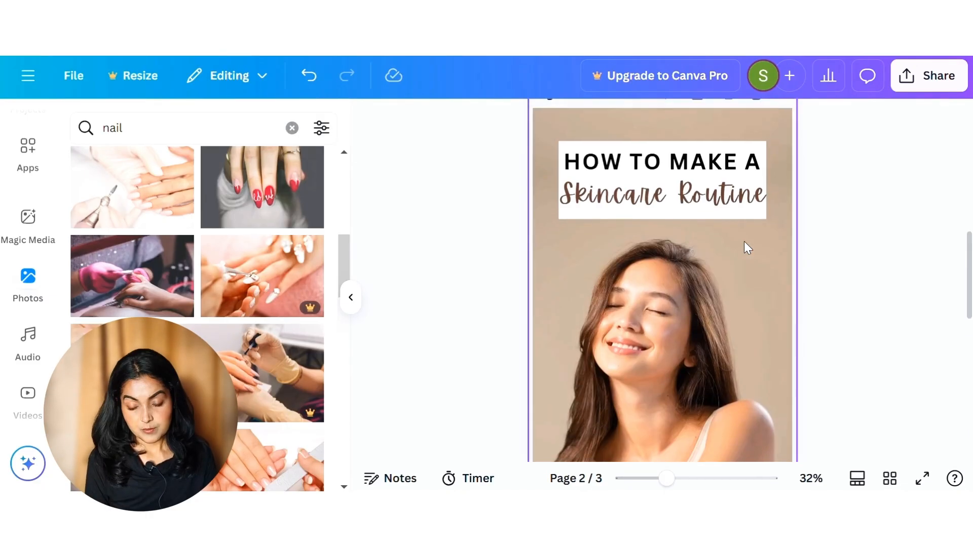
pyautogui.click(692, 209)
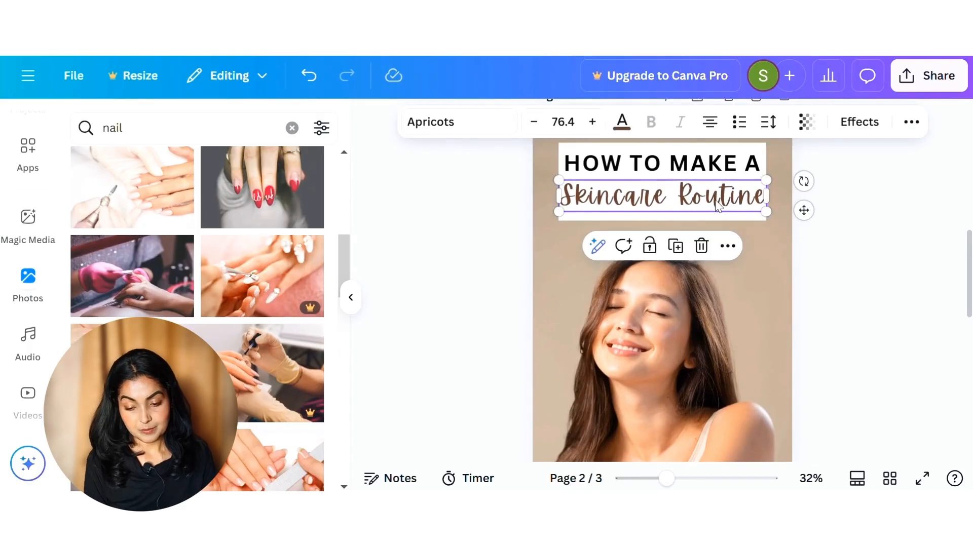
pyautogui.click(677, 197)
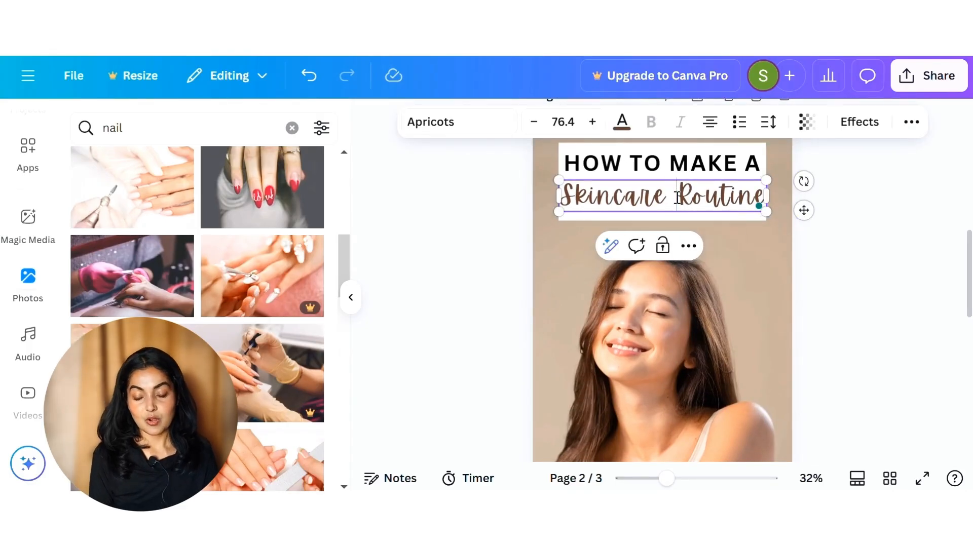
pyautogui.press('Return')
pyautogui.click(791, 208)
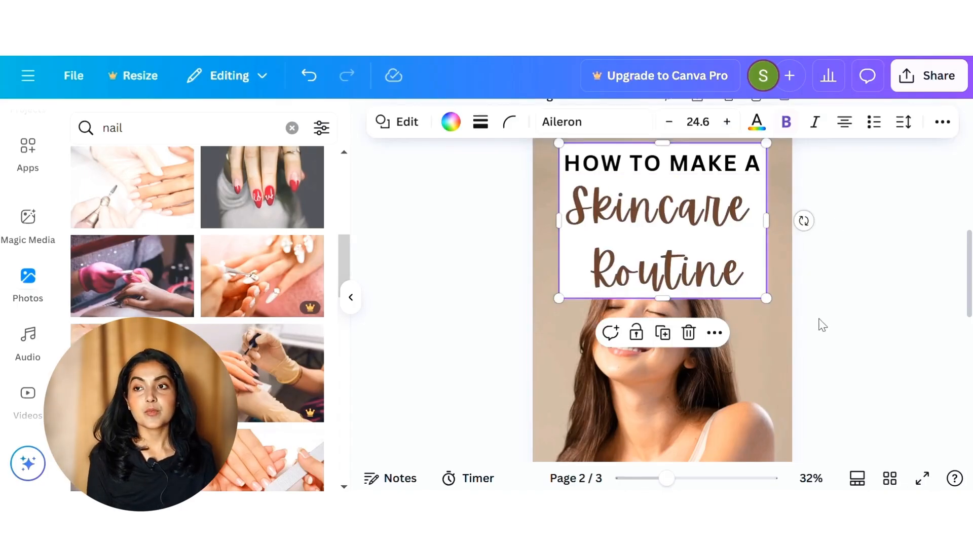
pyautogui.click(820, 324)
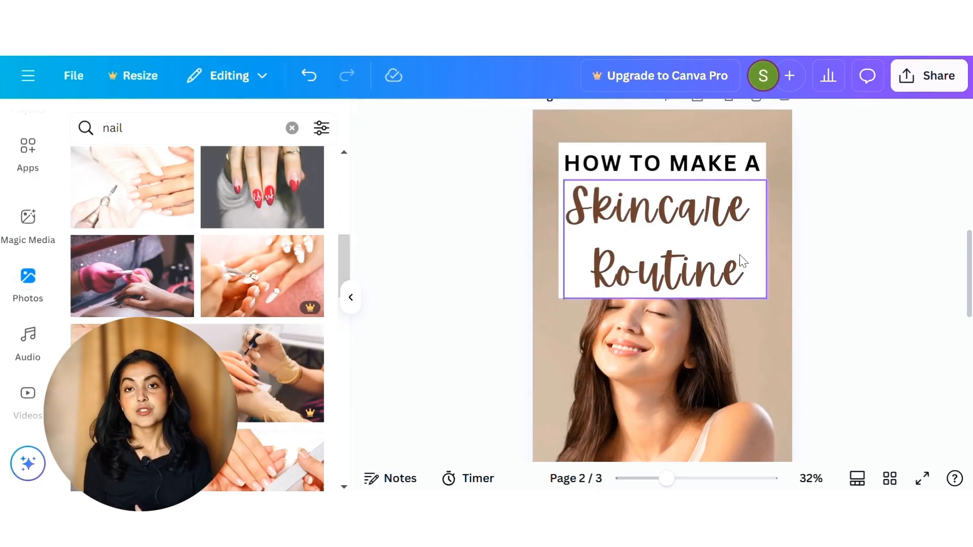
pyautogui.scroll(-2, 780, 243)
pyautogui.scroll(2, 758, 217)
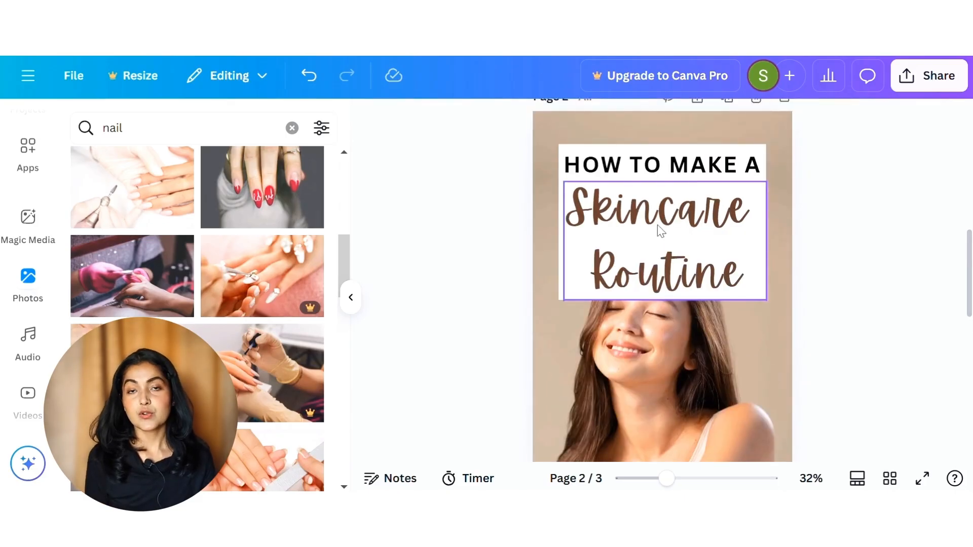
pyautogui.scroll(-10, 658, 233)
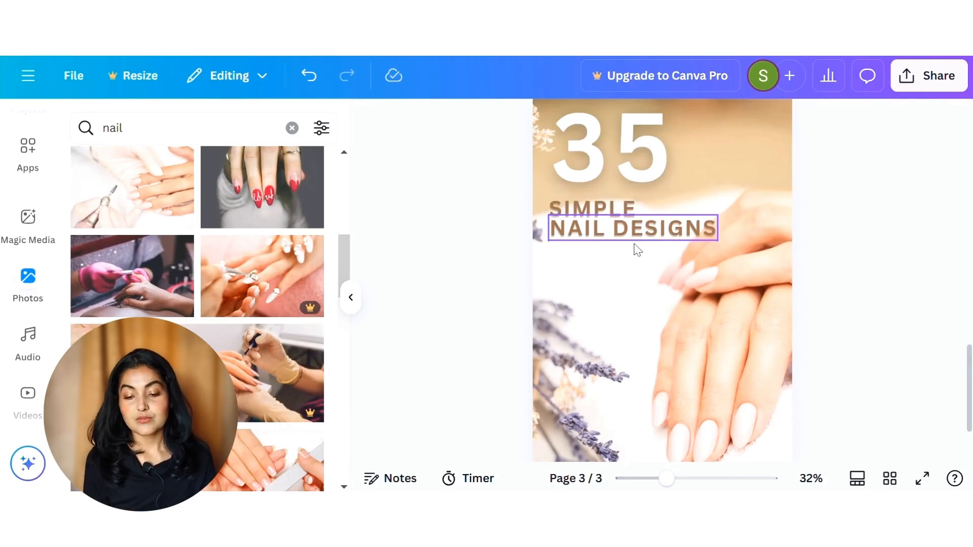
pyautogui.click(716, 288)
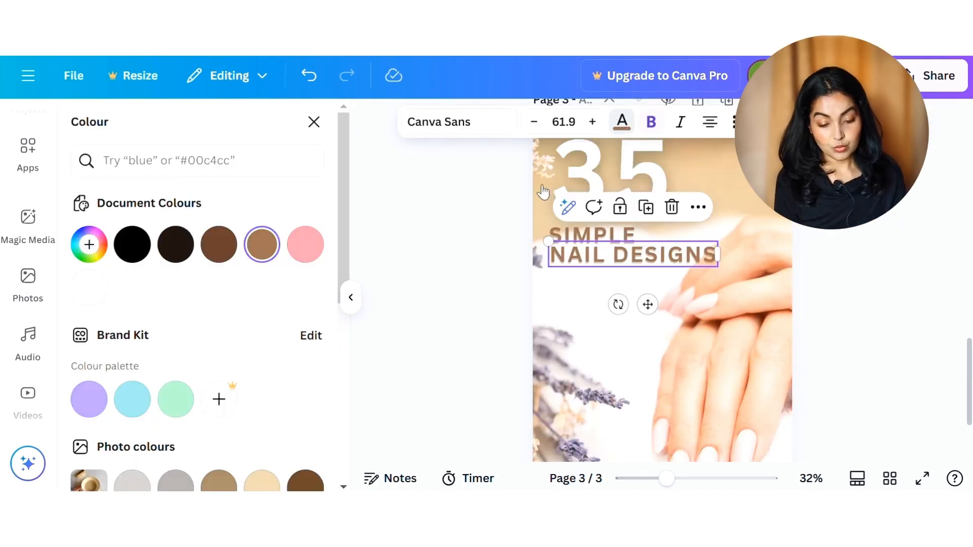
# Step: Insert a square shape on page 3 of the nail pin, below the "NAIL DESIGNS" text
pyautogui.scroll(-3, 217, 397)
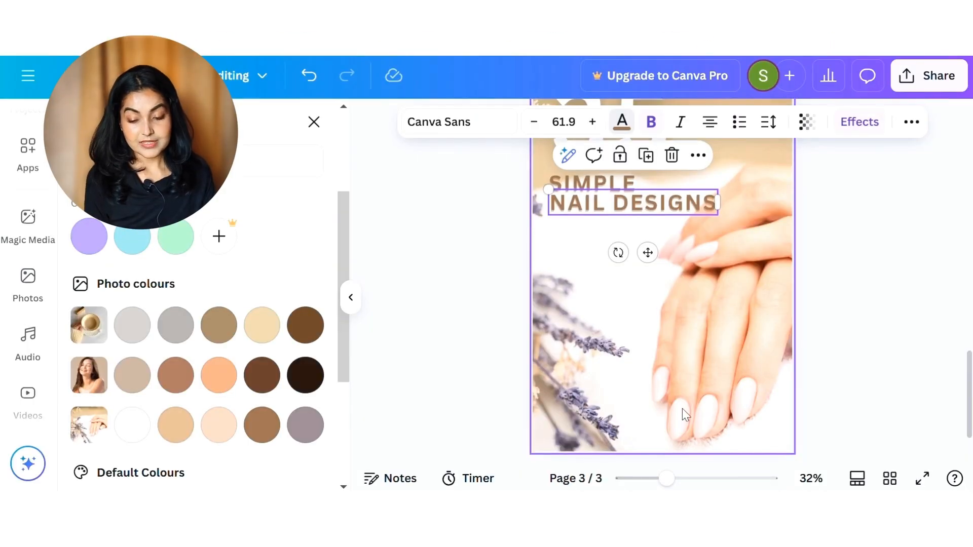
pyautogui.scroll(-1, 682, 408)
pyautogui.scroll(-2, 634, 413)
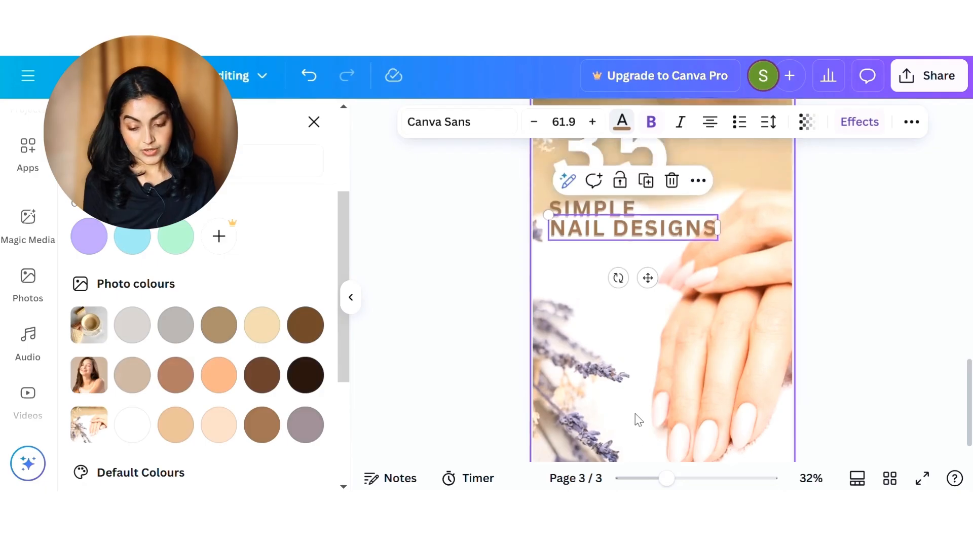
pyautogui.press('r')
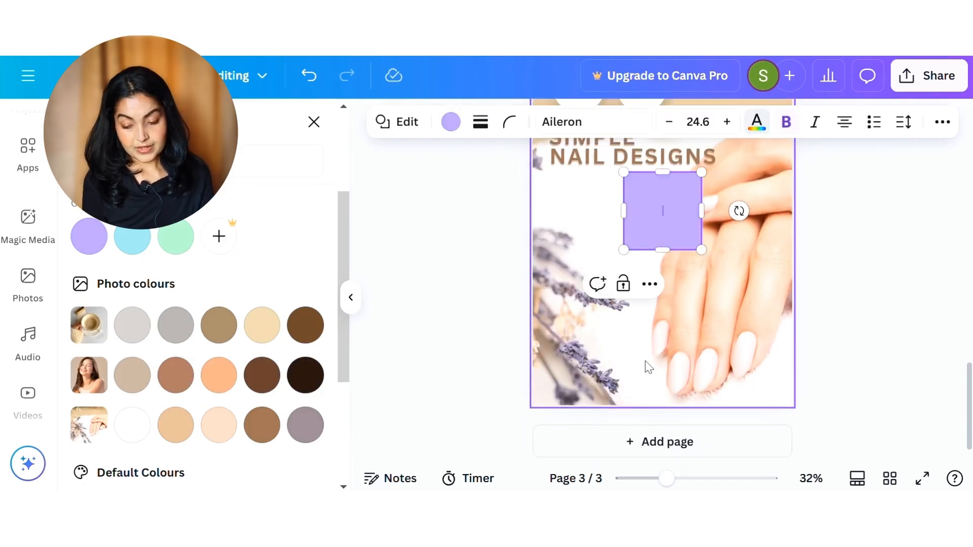
# Step: Reshape the purple square into a band along the bottom of page 3, extending past both side edges of the pin
pyautogui.press('Escape')
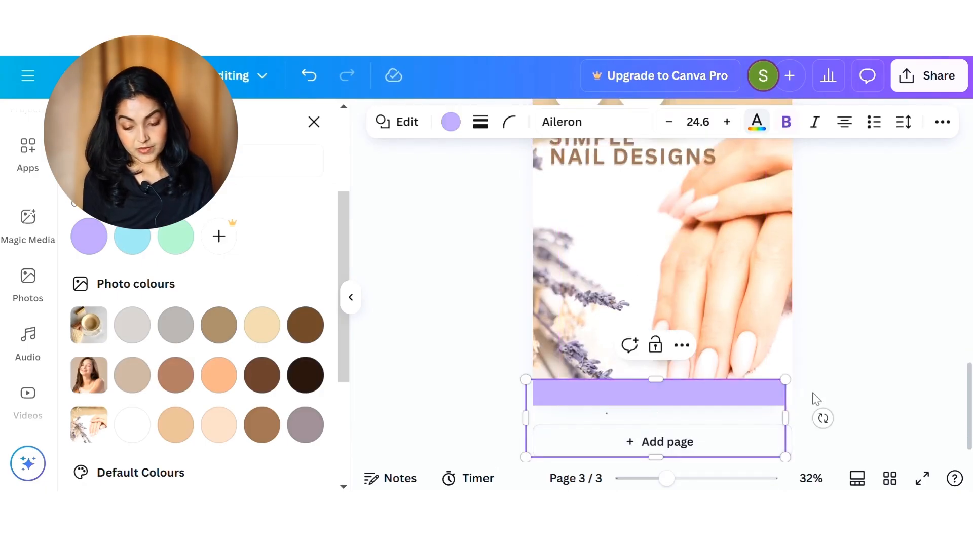
pyautogui.moveTo(785, 417); pyautogui.dragTo(812, 415)
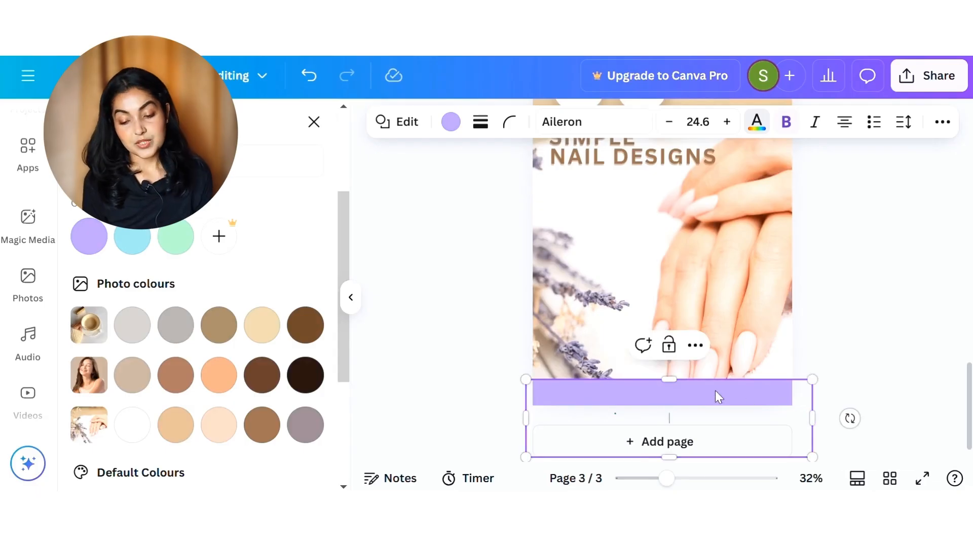
pyautogui.moveTo(697, 381); pyautogui.dragTo(696, 386)
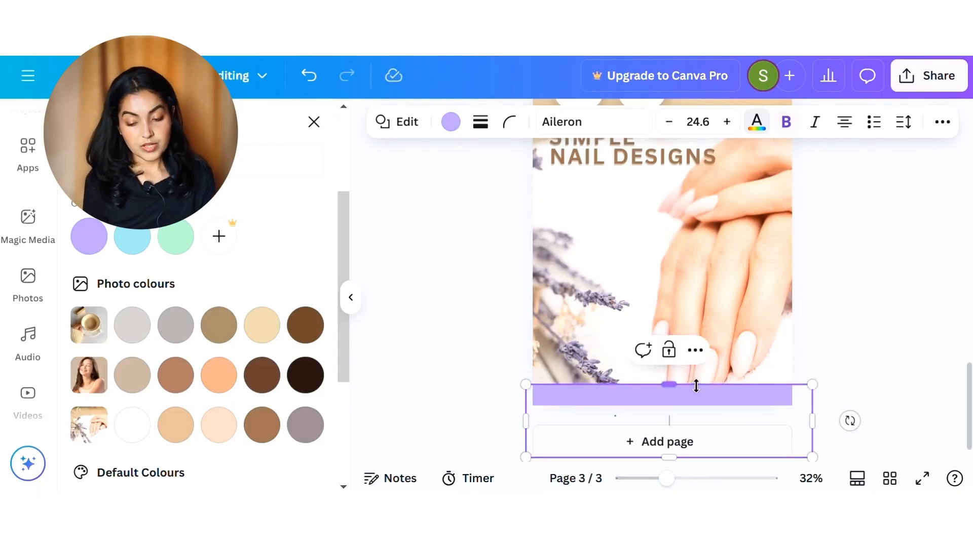
pyautogui.click(803, 364)
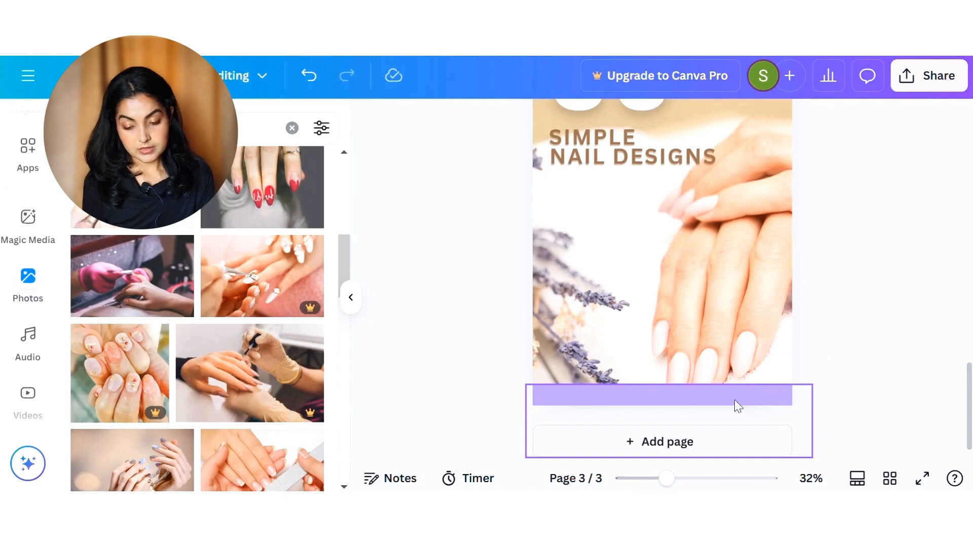
# Step: Colour the "BLOOMINGSHE.COM" text white and place it on the purple band at the bottom of page 3
pyautogui.scroll(-1, 730, 378)
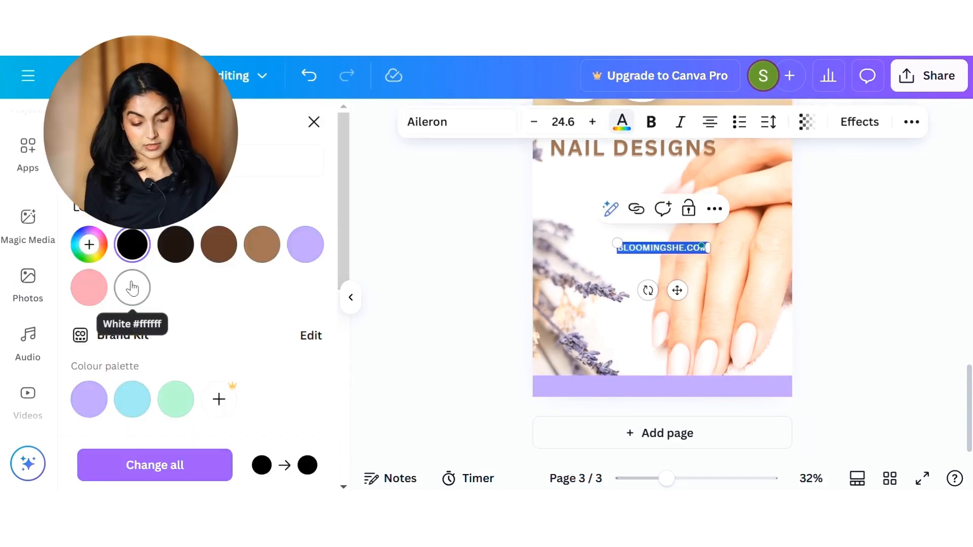
pyautogui.click(132, 288)
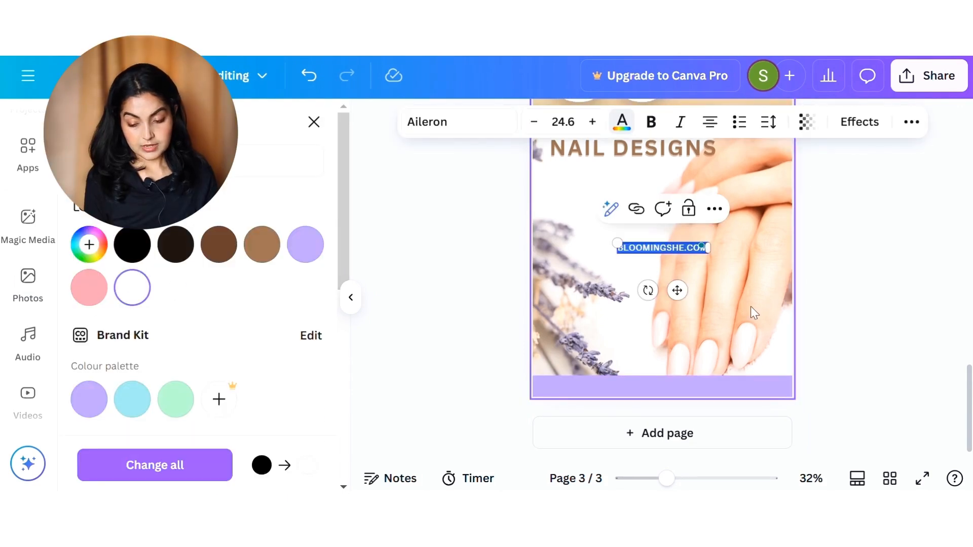
pyautogui.moveTo(677, 295); pyautogui.dragTo(677, 429)
pyautogui.scroll(5, 752, 350)
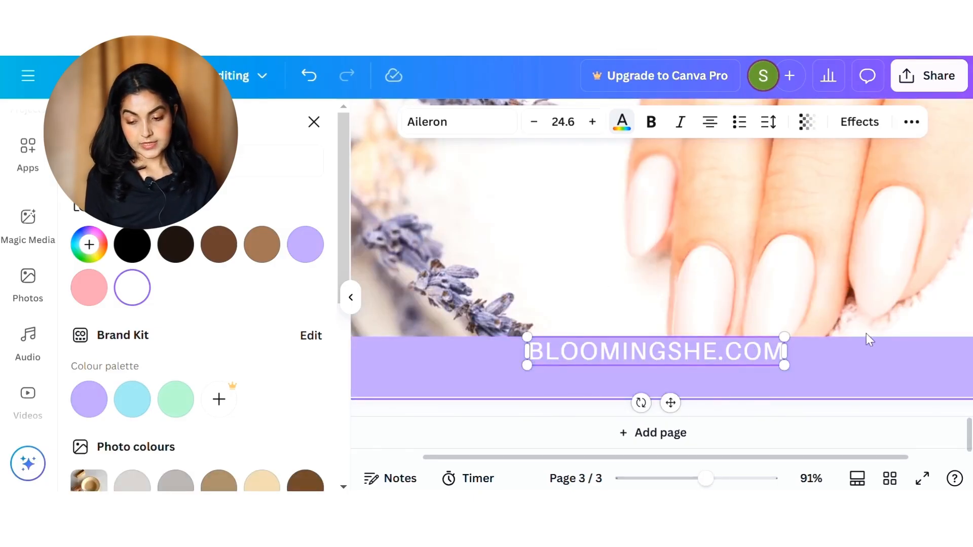
# Step: Open the position options for the "BLOOMINGSHE.COM" text and move the text lower within the purple band
pyautogui.click(784, 299)
pyautogui.click(733, 356)
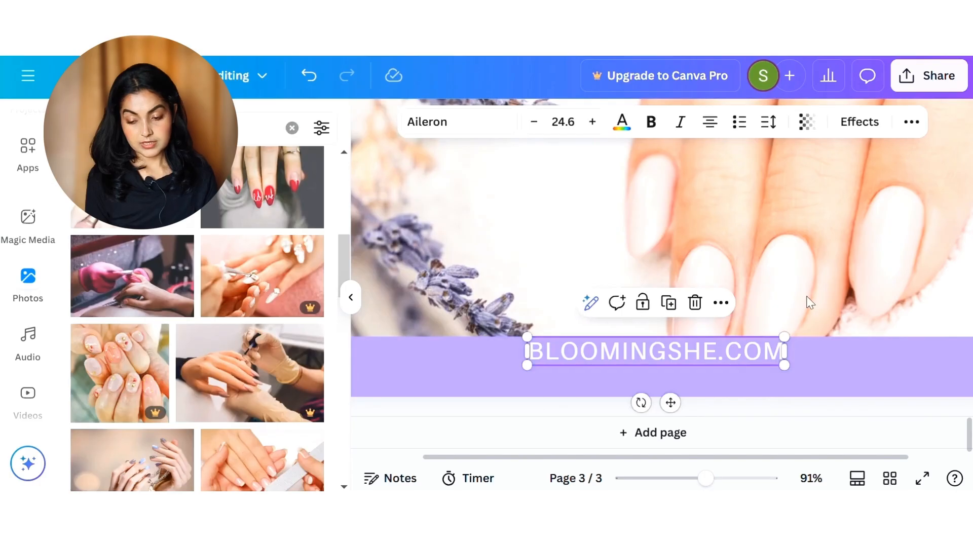
pyautogui.click(908, 127)
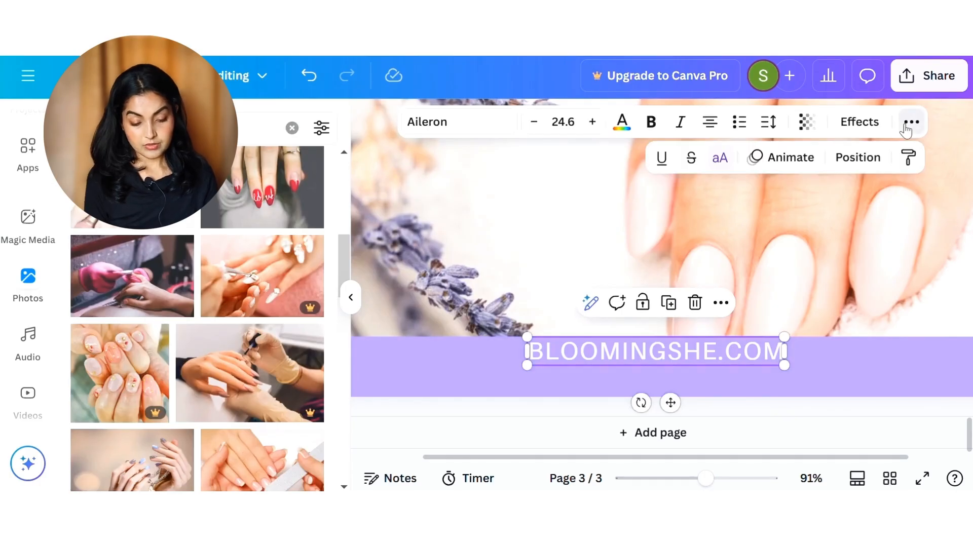
pyautogui.click(840, 167)
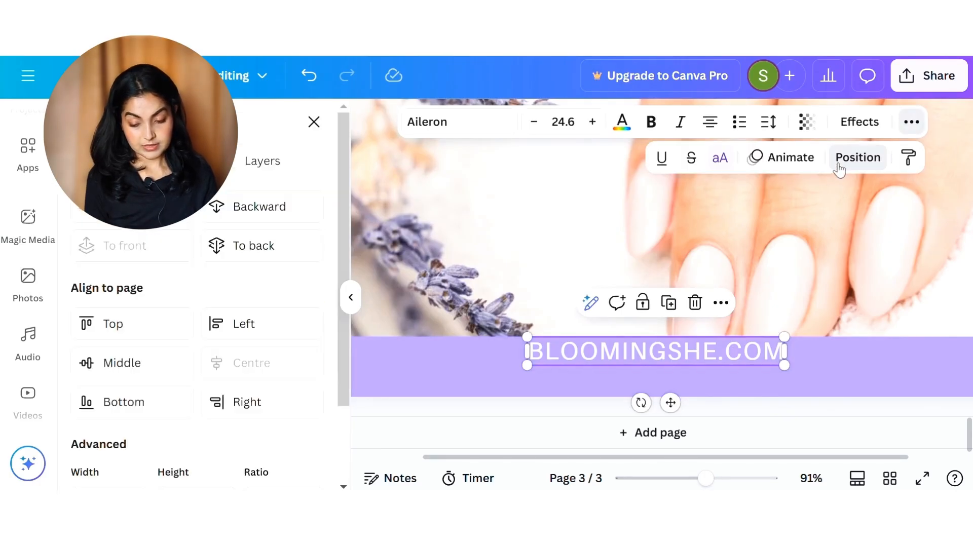
pyautogui.scroll(-1, 168, 457)
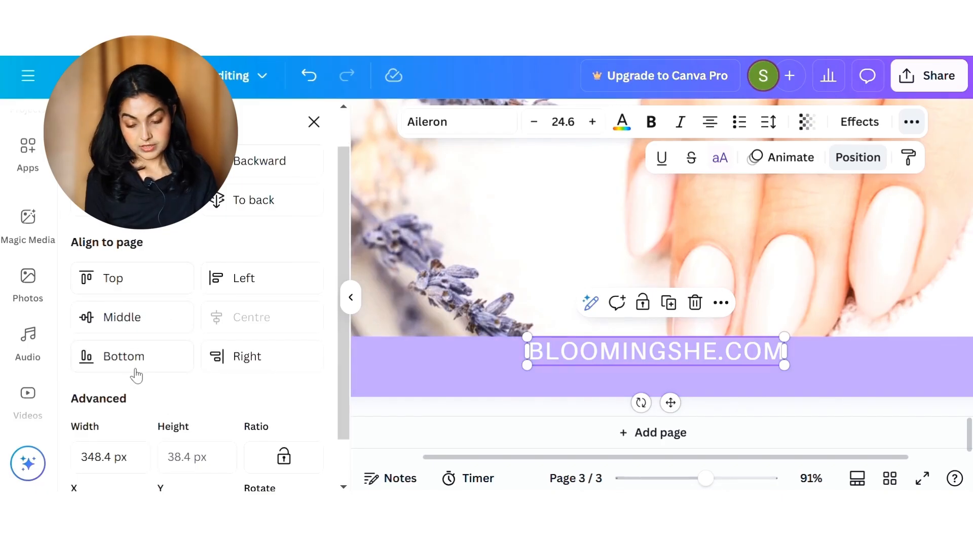
pyautogui.click(677, 268)
pyautogui.doubleClick(677, 266)
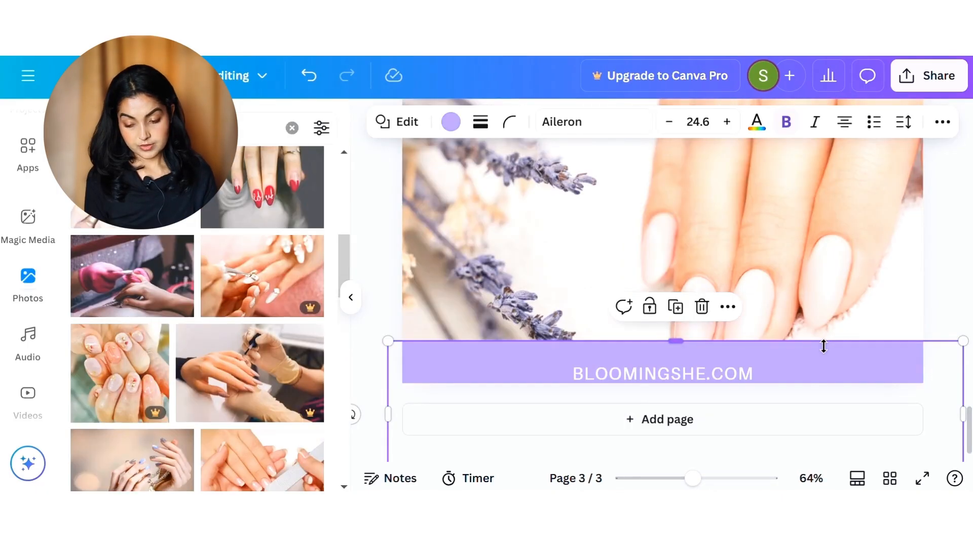
# Step: Reduce the purple shape to a height of about 238 so the band fits closely around the "BLOOMINGSHE.COM" text
pyautogui.moveTo(826, 342); pyautogui.dragTo(824, 366)
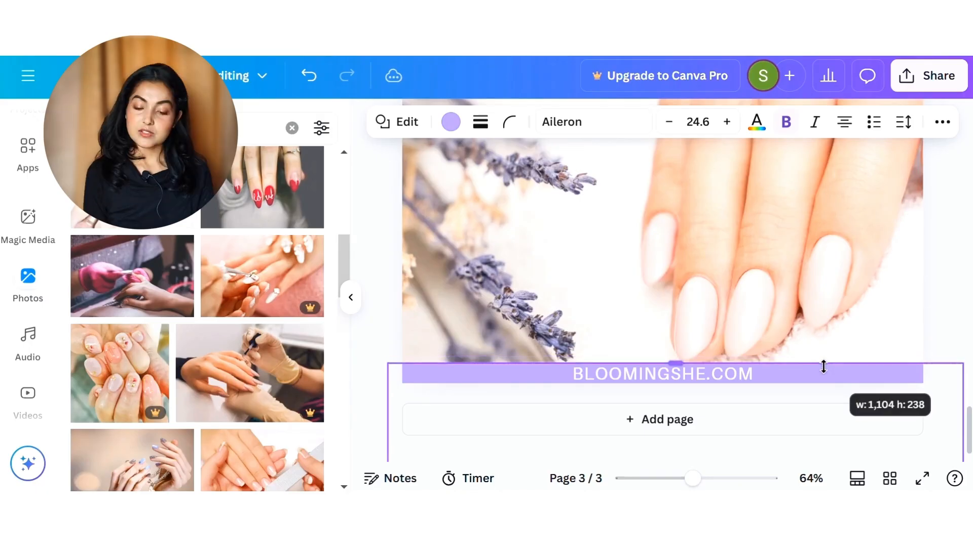
pyautogui.click(935, 311)
pyautogui.scroll(-5, 812, 320)
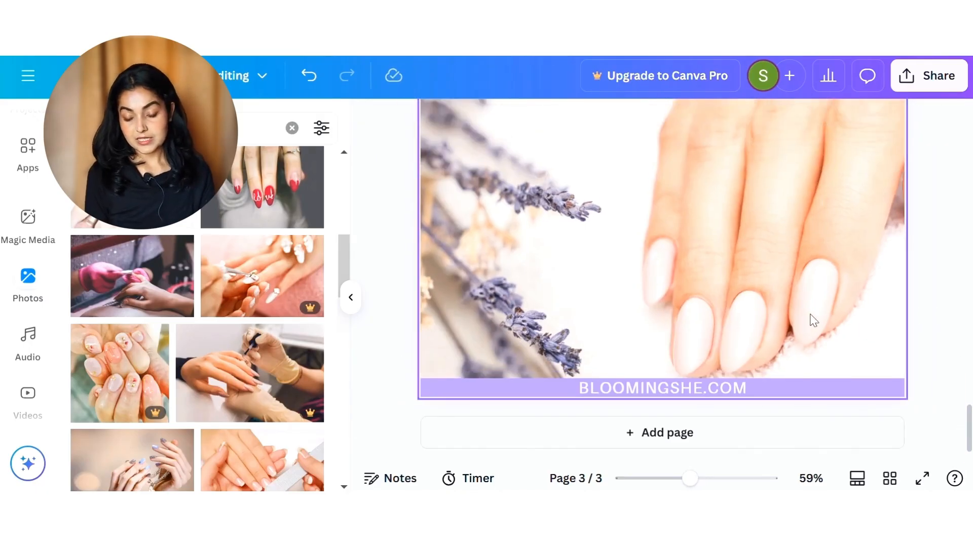
pyautogui.scroll(1, 800, 394)
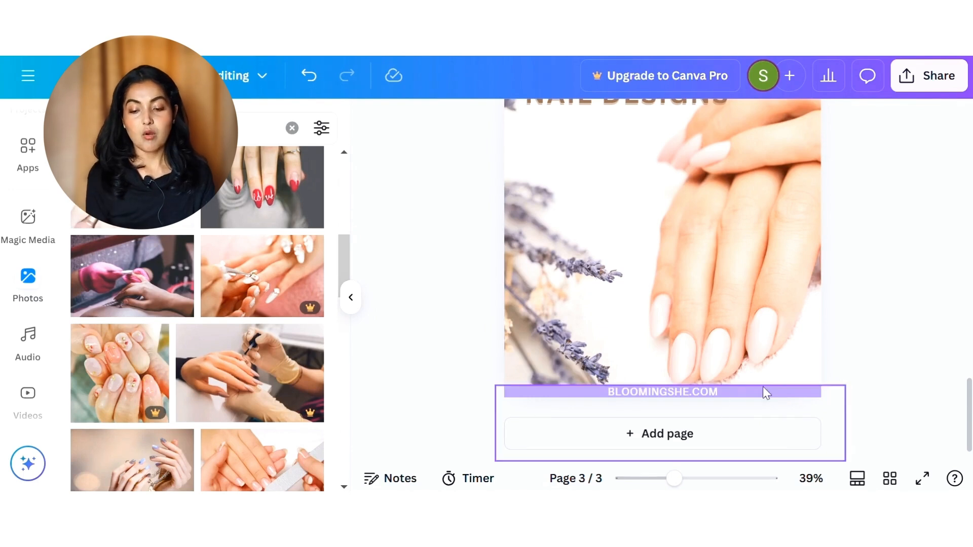
pyautogui.scroll(2, 889, 318)
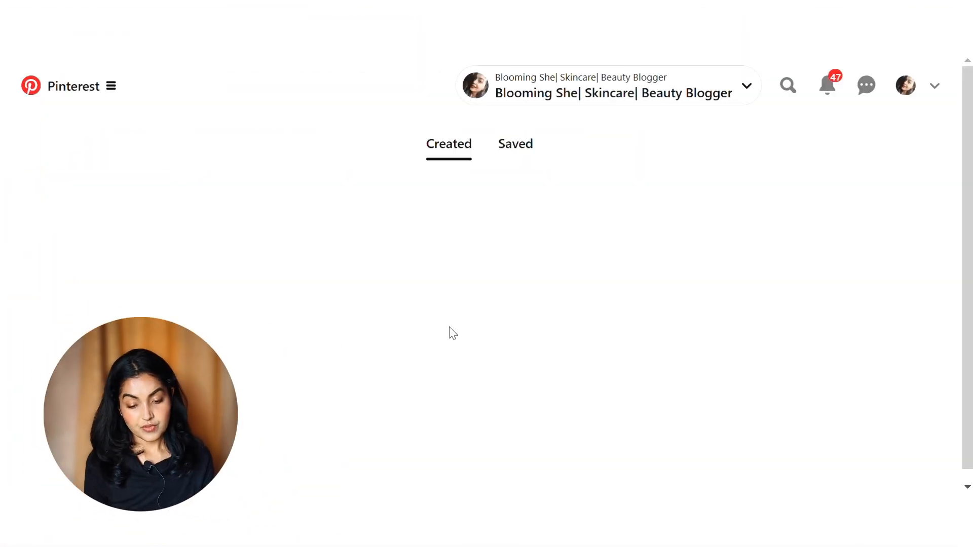
# Step: In Pinterest, look through the created pins of Simple Pin Media, examining their colours, fonts and layouts
pyautogui.scroll(-5, 449, 326)
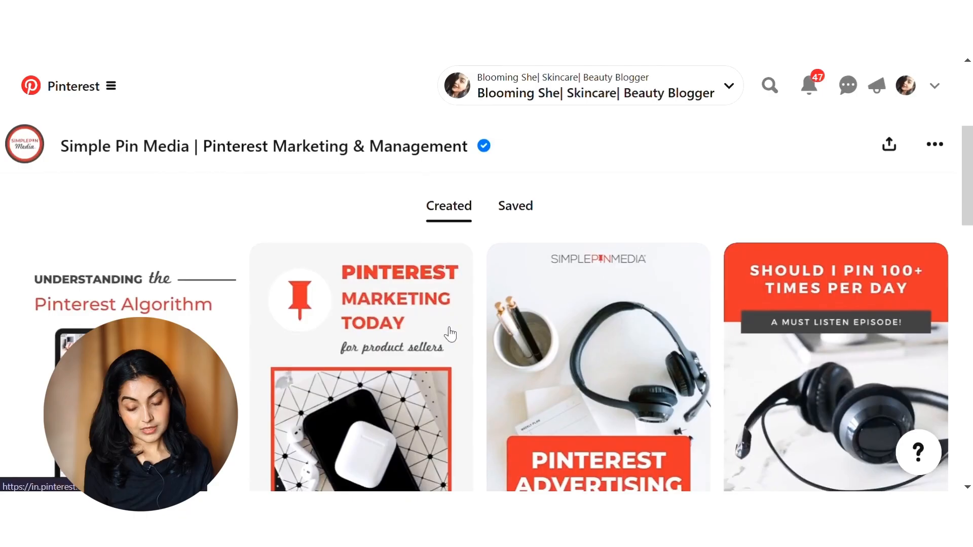
pyautogui.scroll(-3, 450, 334)
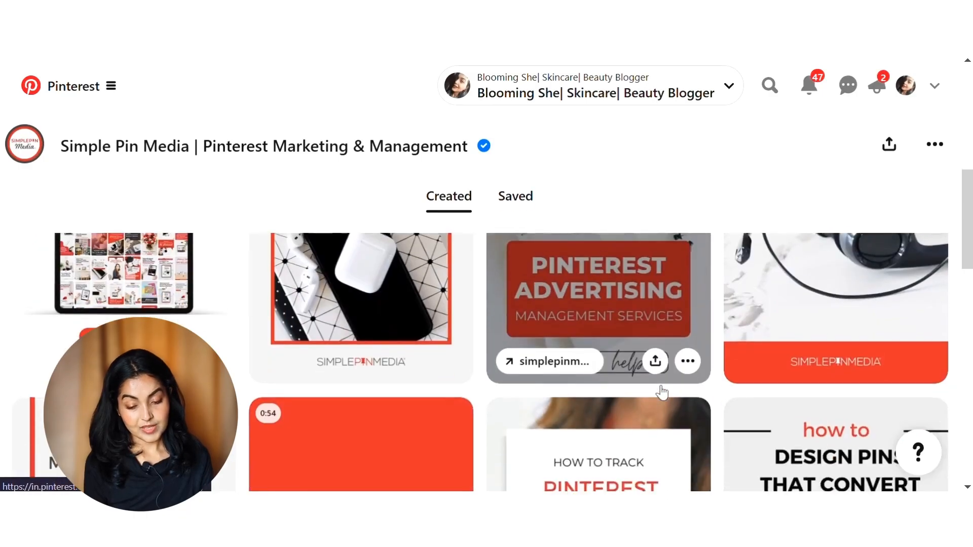
pyautogui.scroll(-5, 662, 393)
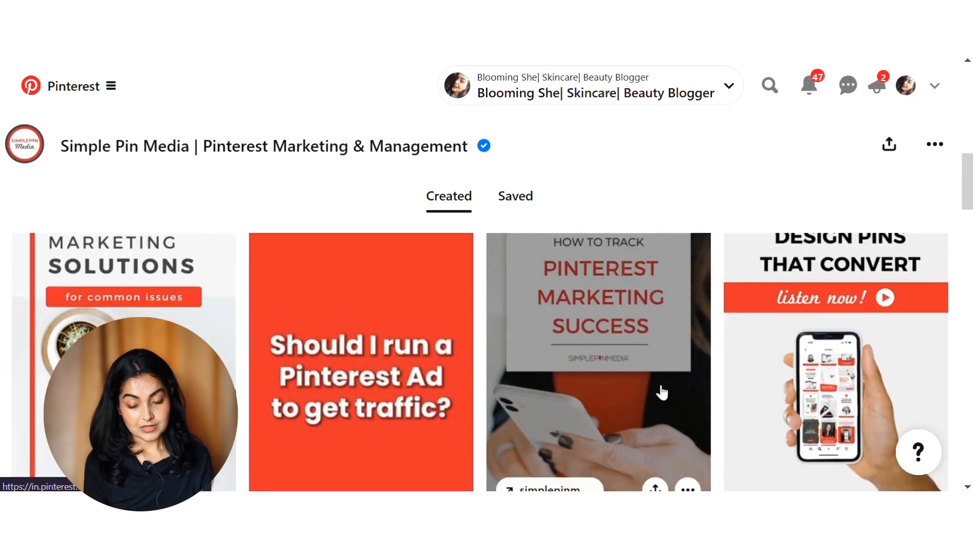
pyautogui.scroll(-6, 662, 393)
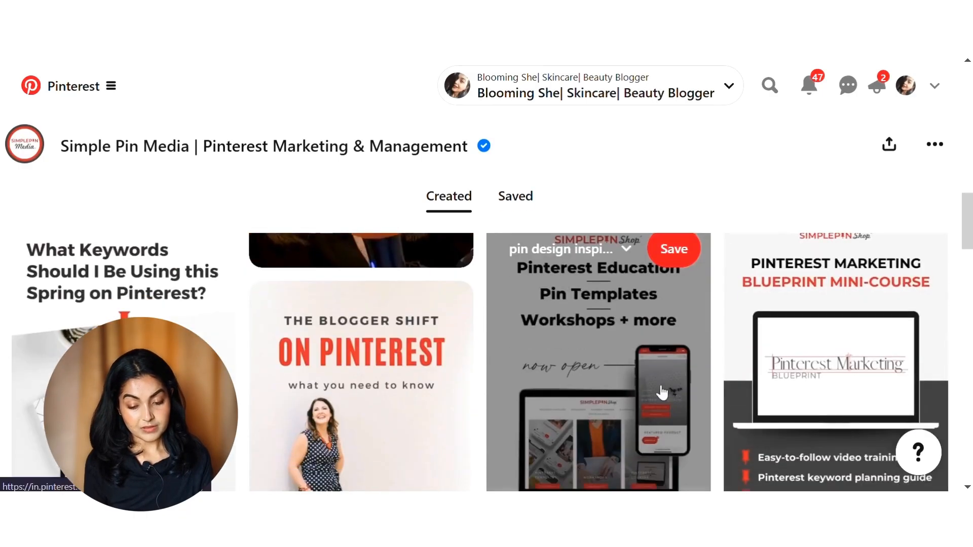
pyautogui.scroll(-2, 662, 393)
pyautogui.scroll(-5, 662, 393)
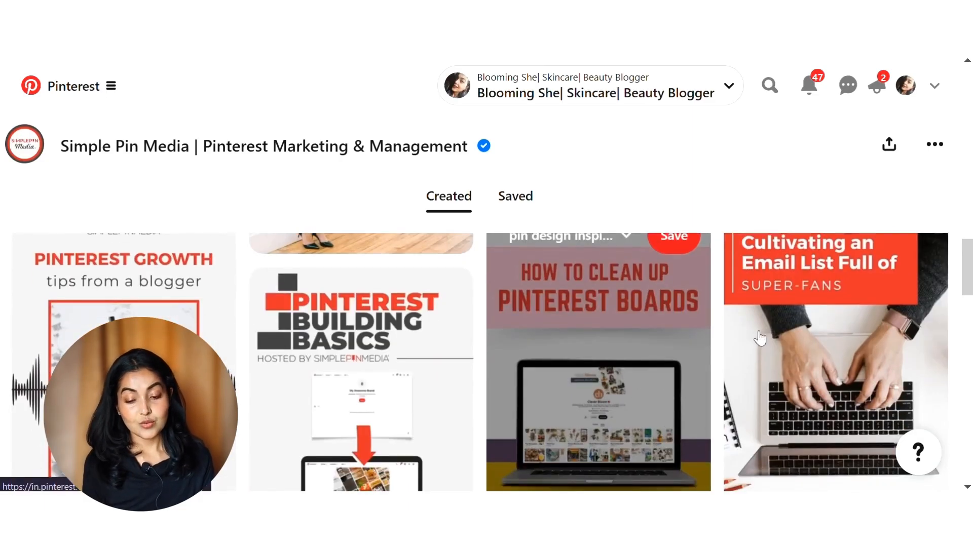
pyautogui.scroll(-5, 464, 436)
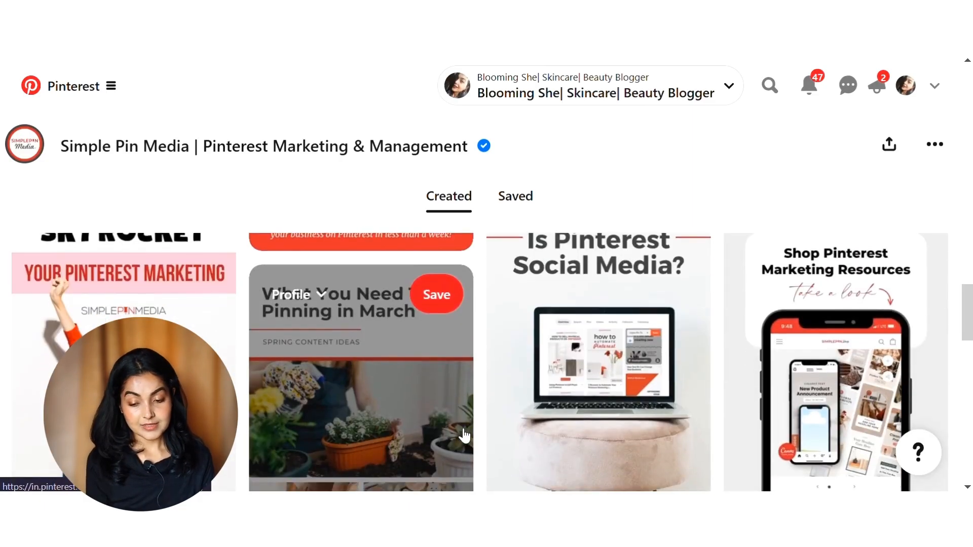
pyautogui.scroll(-5, 464, 436)
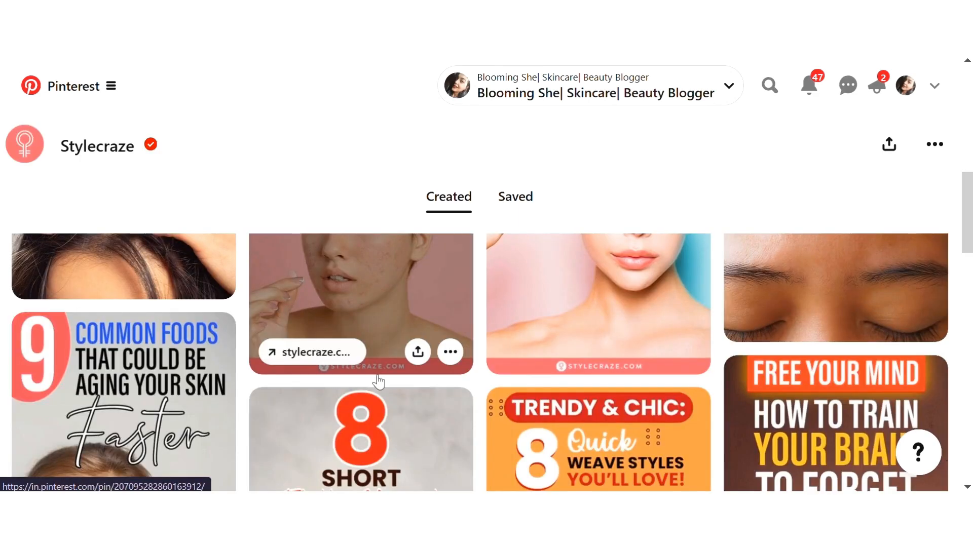
pyautogui.scroll(5, 379, 382)
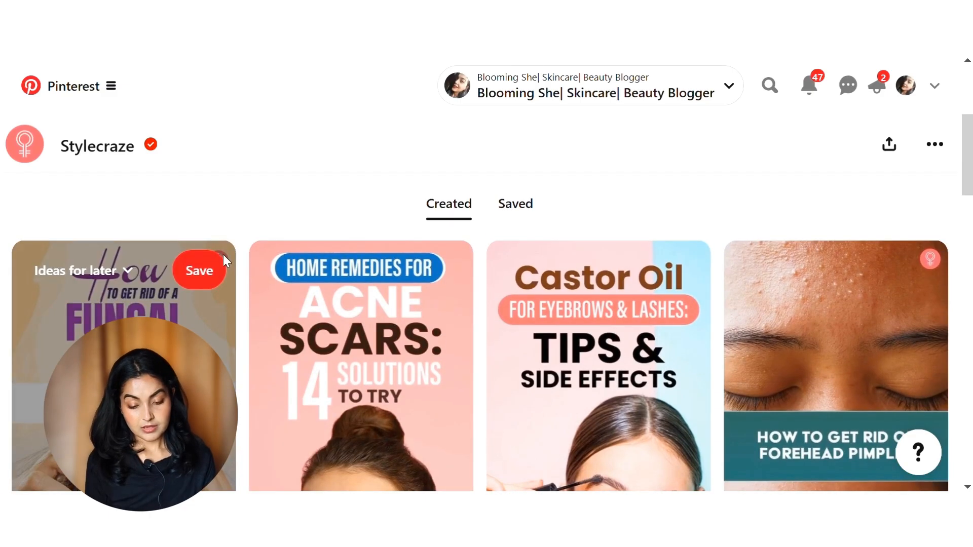
# Step: Browse the created pins of Stylecraze and examine their headline styles, colours and website bands
pyautogui.scroll(-4, 945, 228)
pyautogui.scroll(-6, 945, 228)
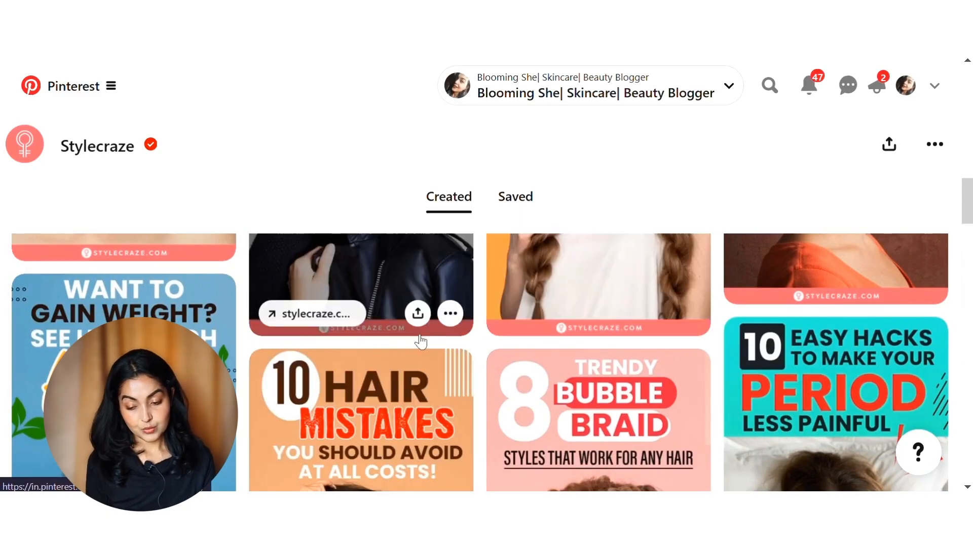
pyautogui.scroll(-1, 590, 390)
pyautogui.scroll(-2, 591, 390)
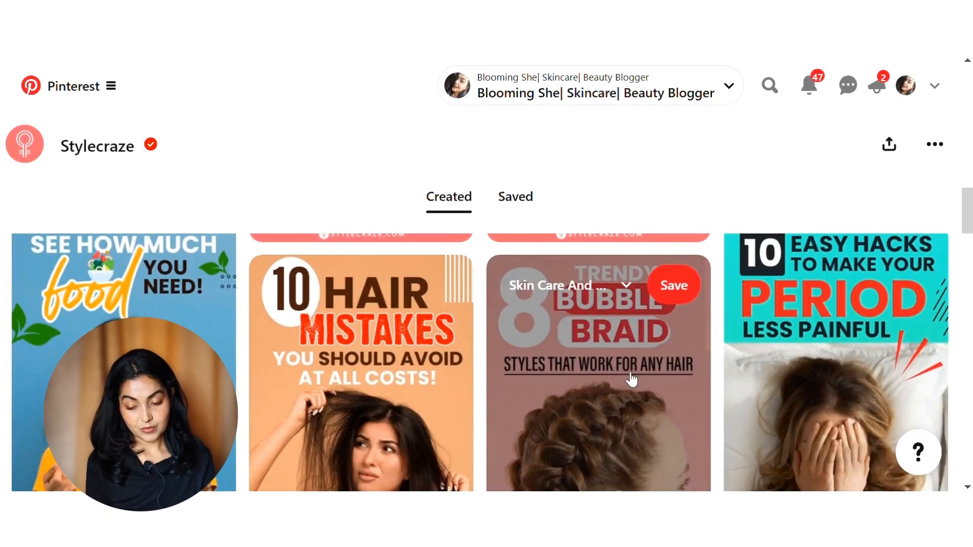
pyautogui.scroll(3, 674, 365)
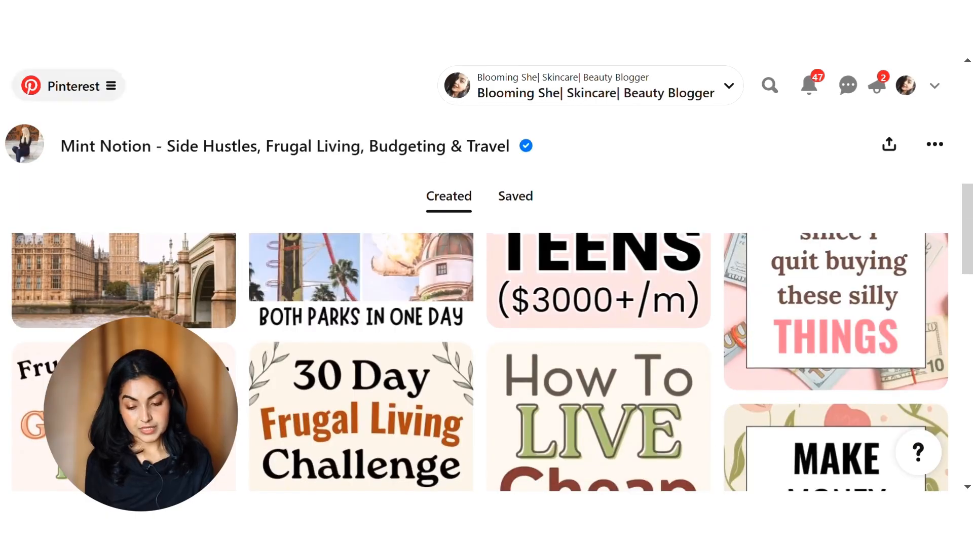
# Step: Browse the created pins of Mint Notion and compare their text styles, backgrounds and illustrations
pyautogui.scroll(-3, 396, 357)
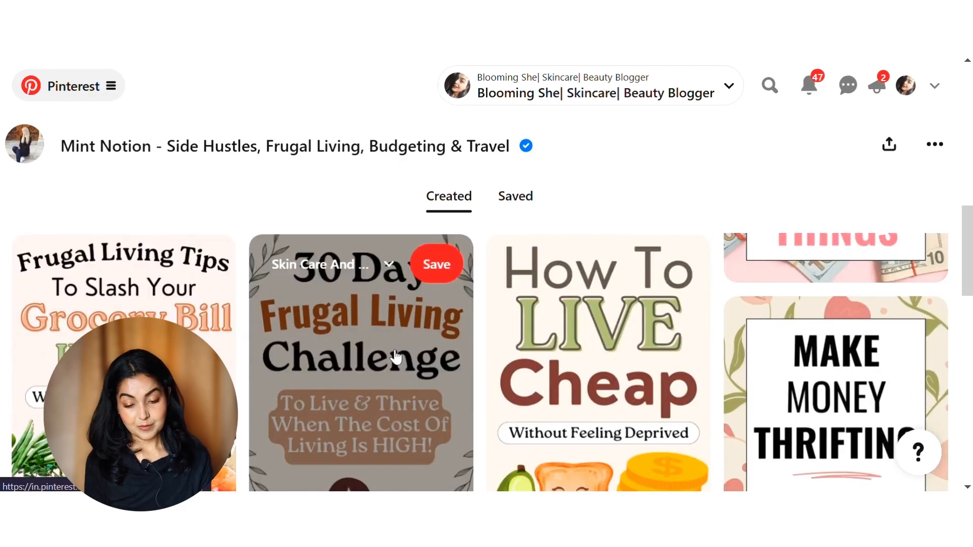
pyautogui.scroll(-10, 396, 358)
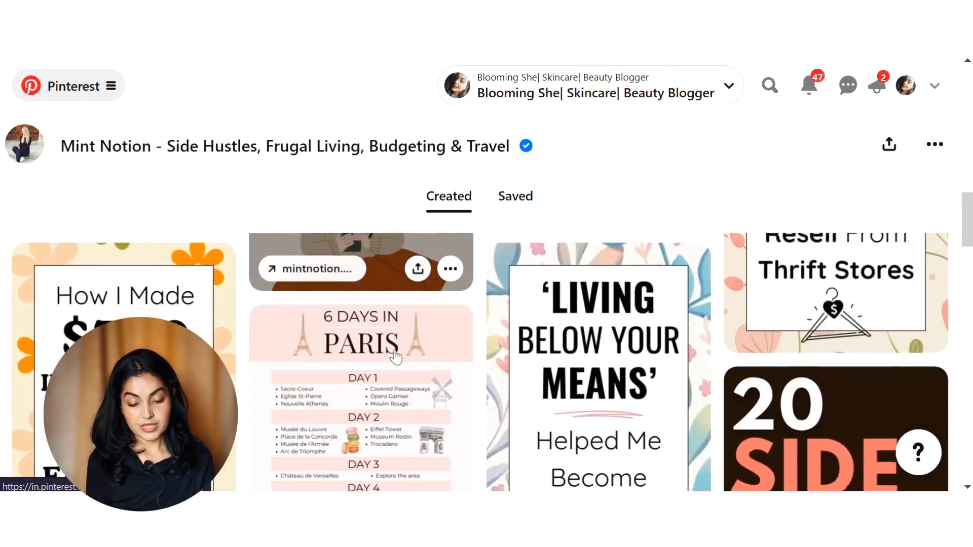
pyautogui.scroll(-9, 396, 357)
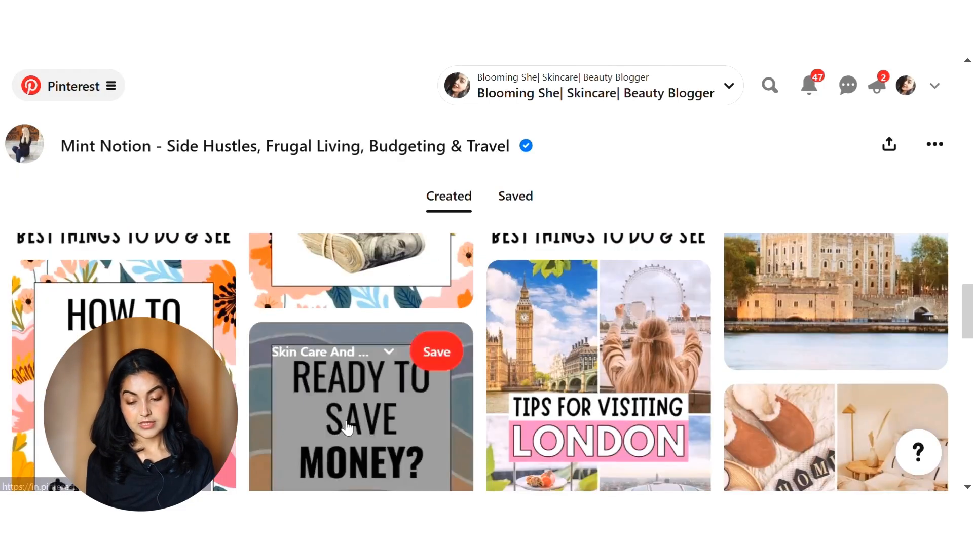
pyautogui.scroll(20, 347, 429)
pyautogui.scroll(-2, 348, 428)
pyautogui.scroll(-15, 348, 428)
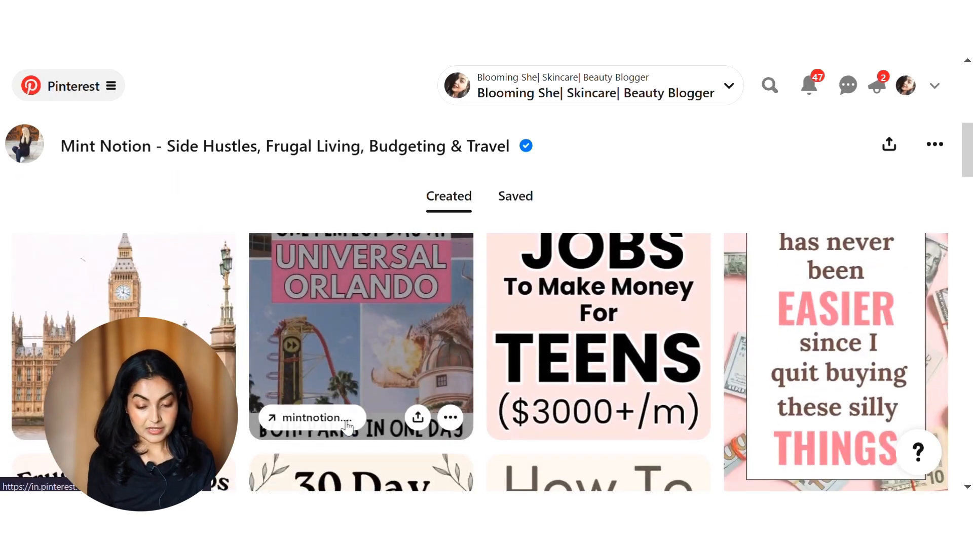
pyautogui.scroll(-4, 669, 360)
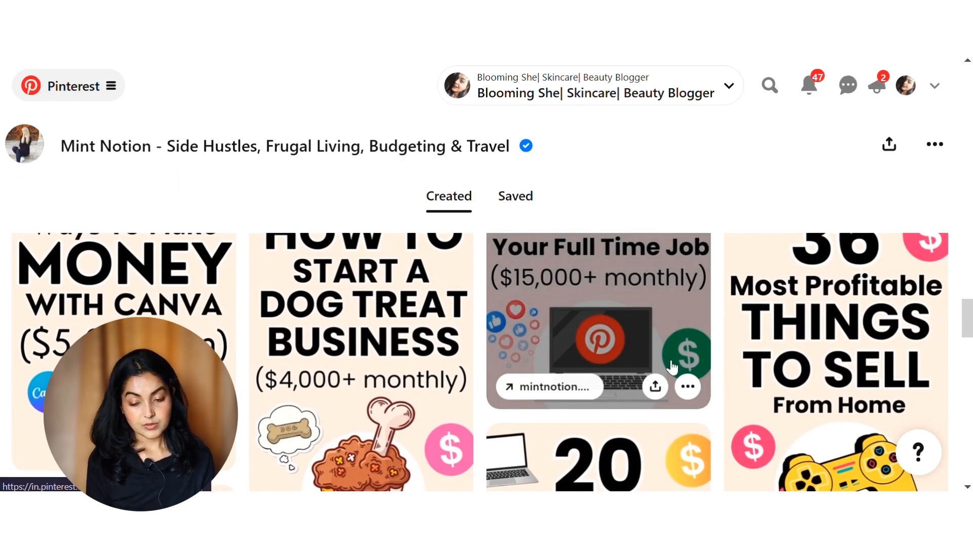
pyautogui.scroll(2, 672, 366)
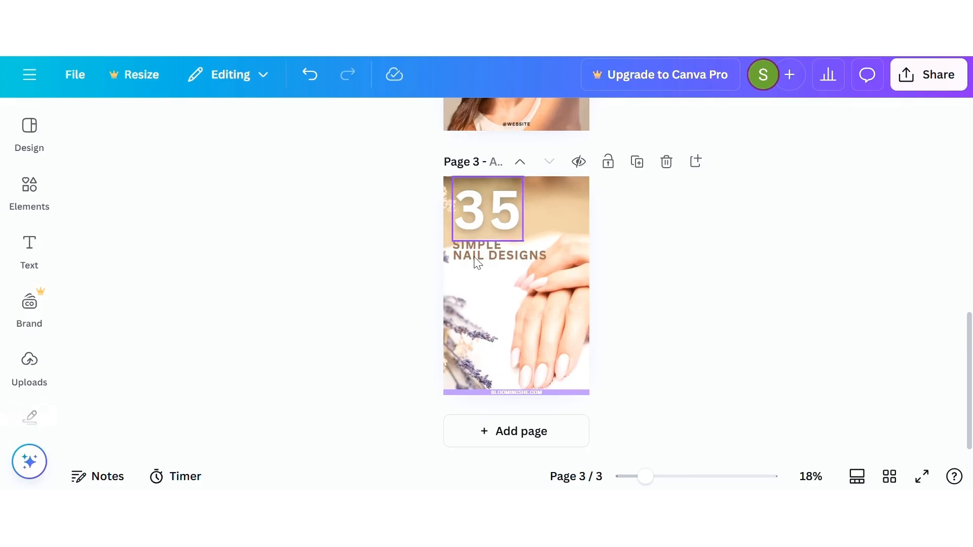
# Step: Switch back to Canva and replace the page title of page 3 with one for the nail designs pin
pyautogui.click(497, 161)
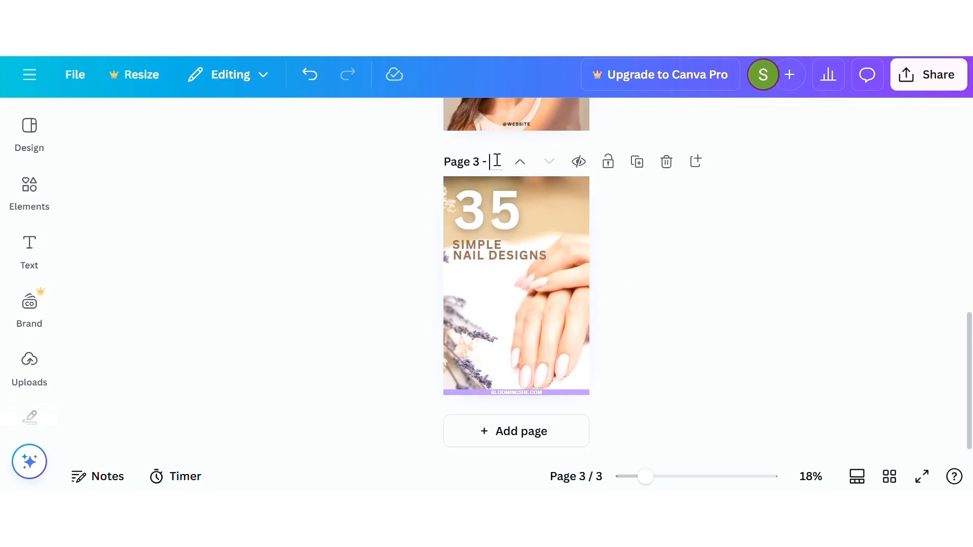
pyautogui.press('Return')
# Step: Open the design's download settings with PNG as the file type and bring up the page selection
pyautogui.click(928, 83)
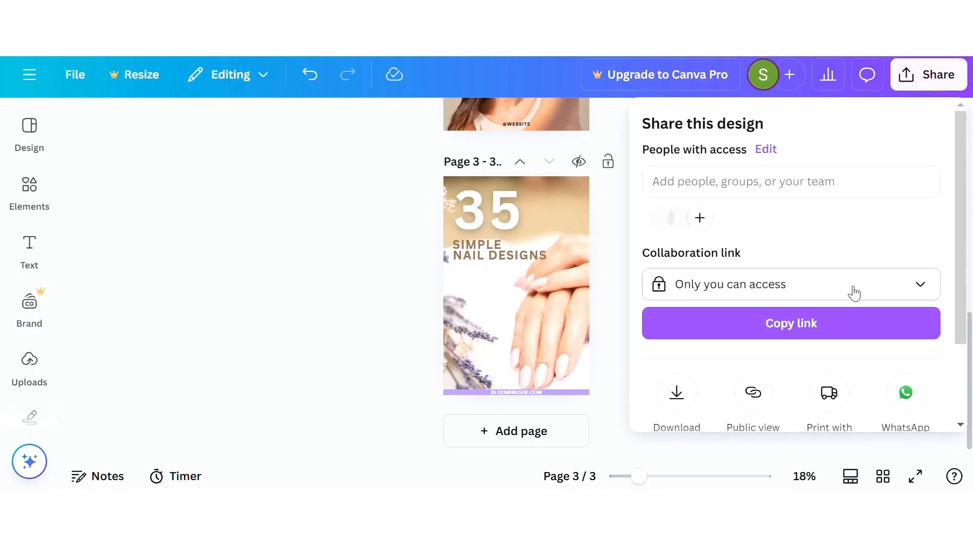
pyautogui.scroll(-1, 857, 286)
pyautogui.click(677, 369)
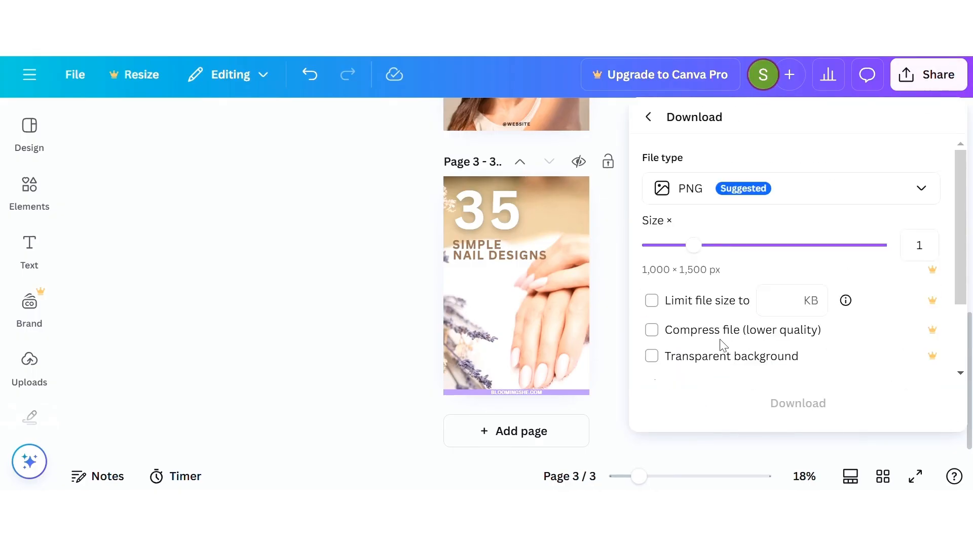
pyautogui.scroll(-2, 766, 326)
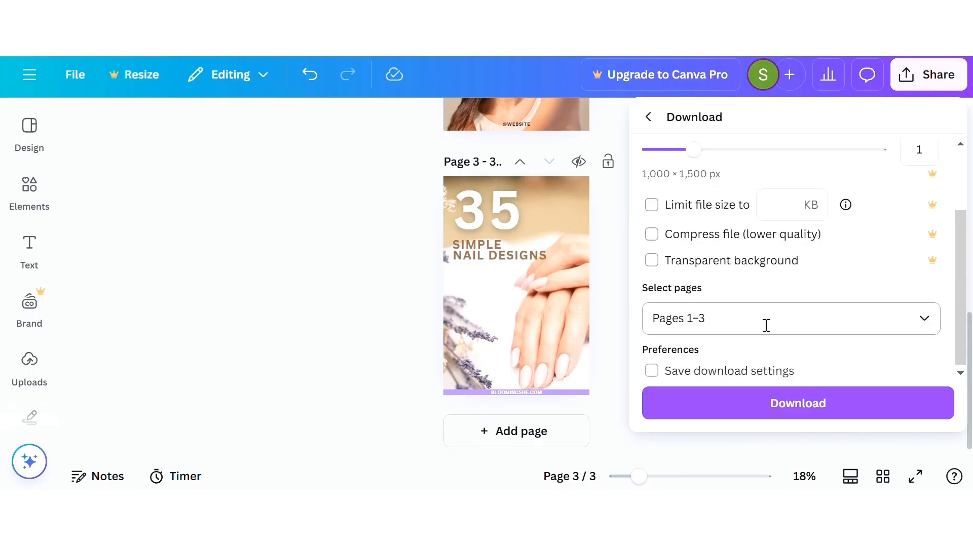
# Step: Restrict the pages to download to the current page, Page 3 with the nail designs pin
pyautogui.click(712, 326)
pyautogui.click(665, 82)
pyautogui.click(665, 82)
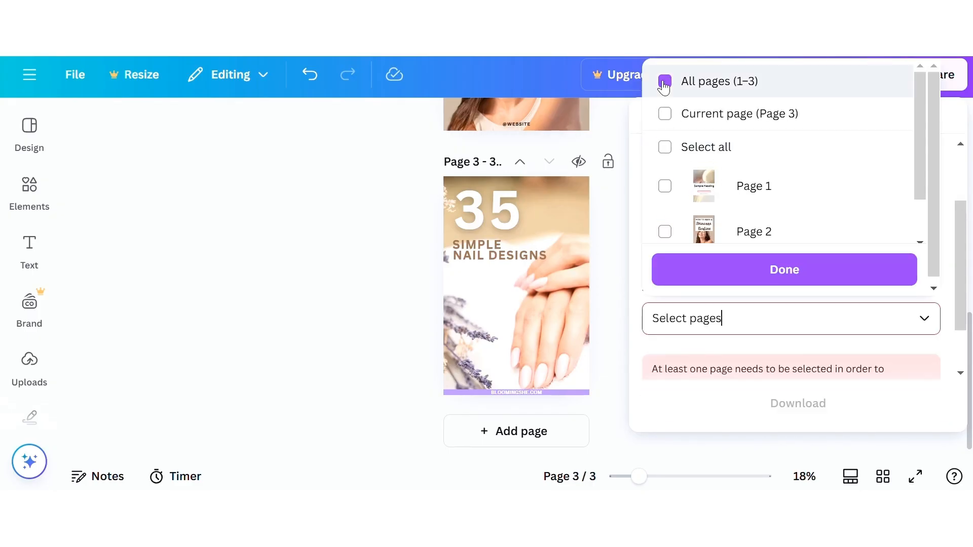
pyautogui.click(664, 83)
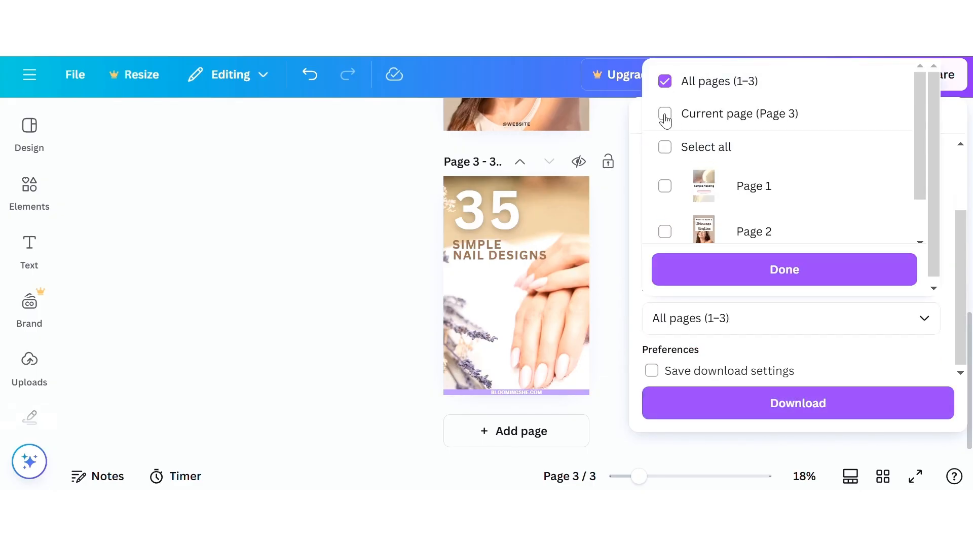
pyautogui.click(720, 115)
pyautogui.scroll(-1, 779, 213)
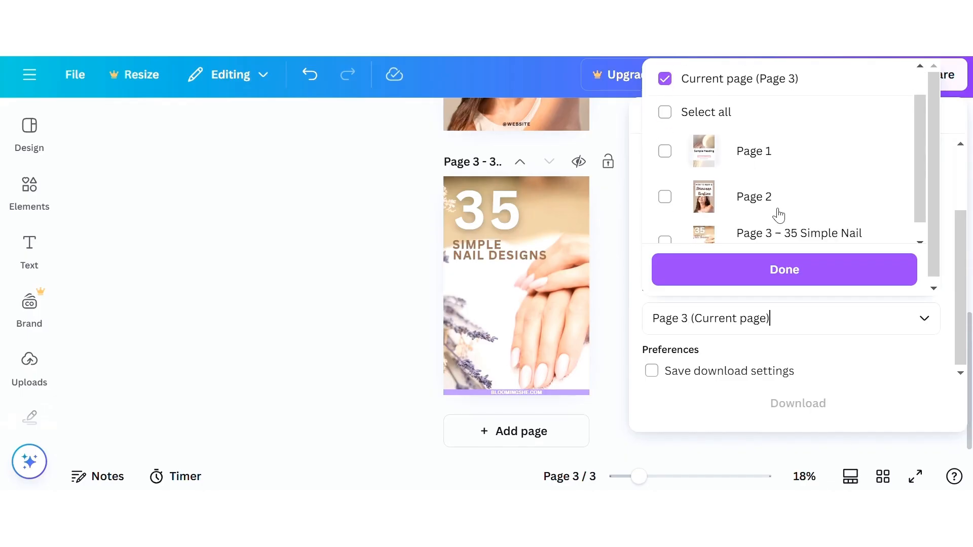
pyautogui.scroll(-1, 776, 207)
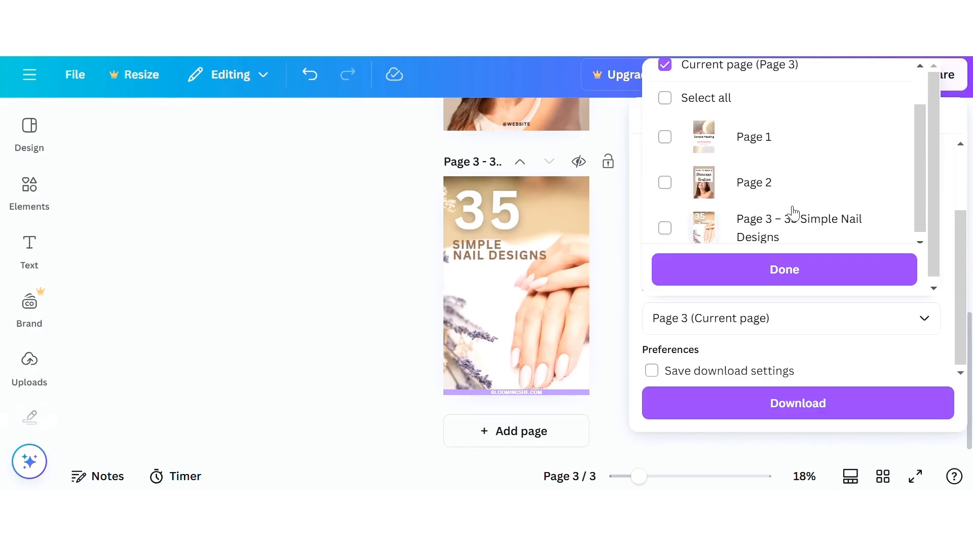
pyautogui.scroll(1, 794, 213)
pyautogui.scroll(-1, 829, 221)
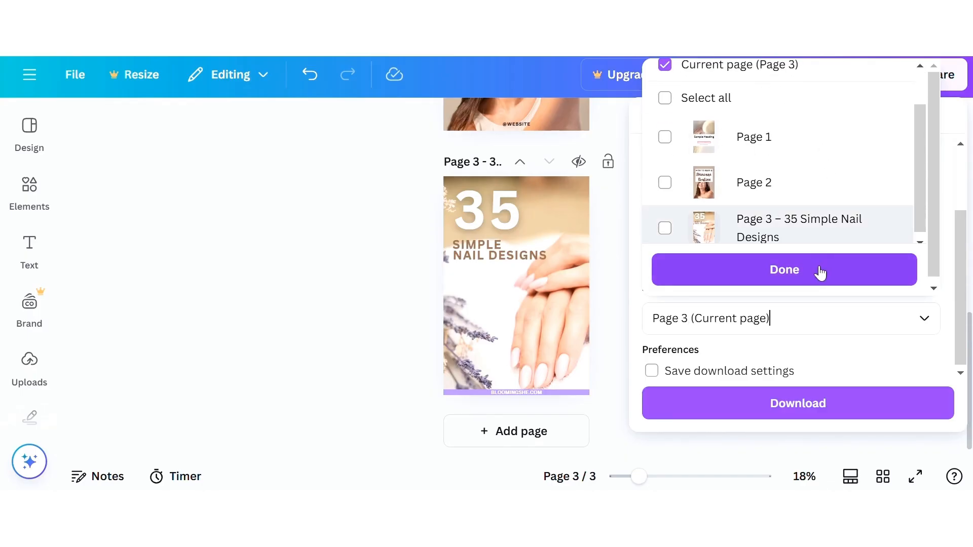
pyautogui.click(819, 271)
# Step: Download the nail pin and open the saved file 35 Simple Nail Designs.png to view it
pyautogui.click(798, 403)
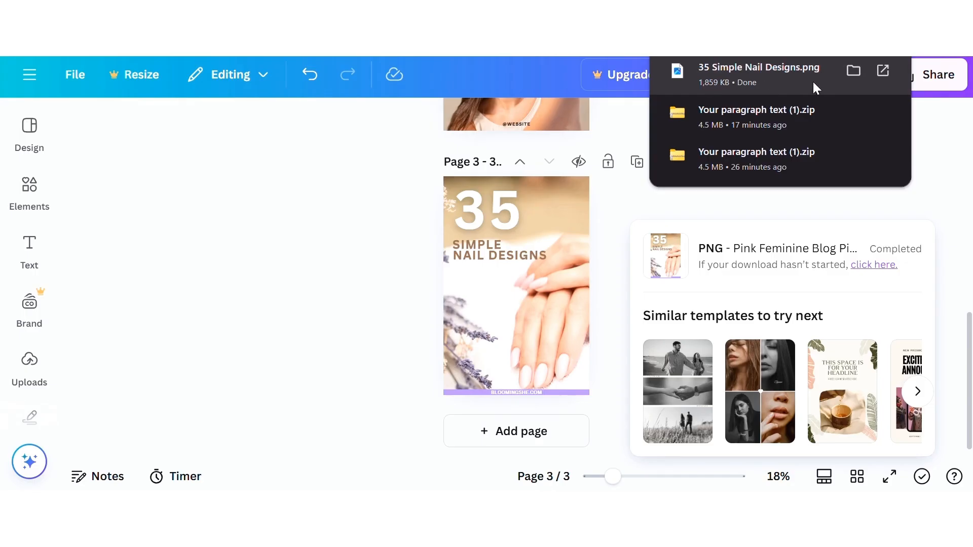
pyautogui.click(885, 72)
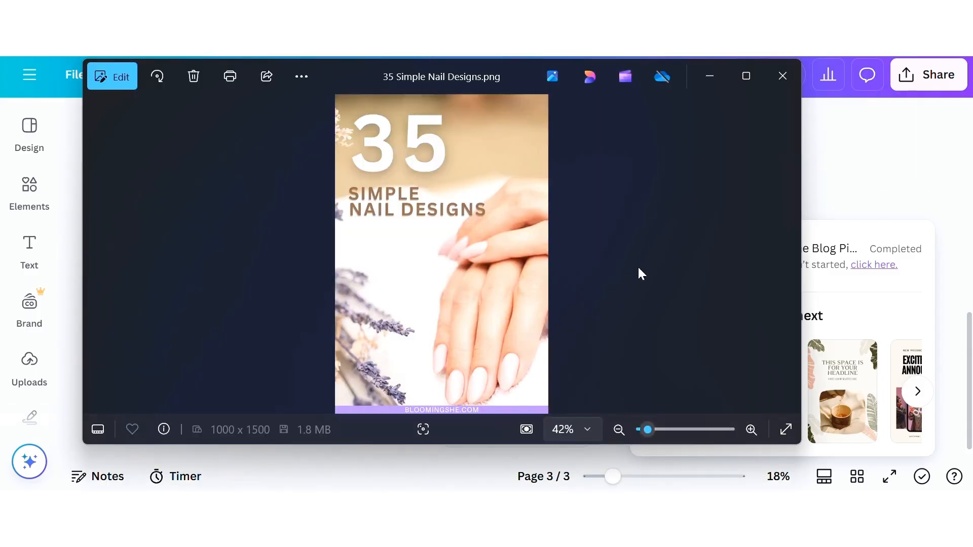